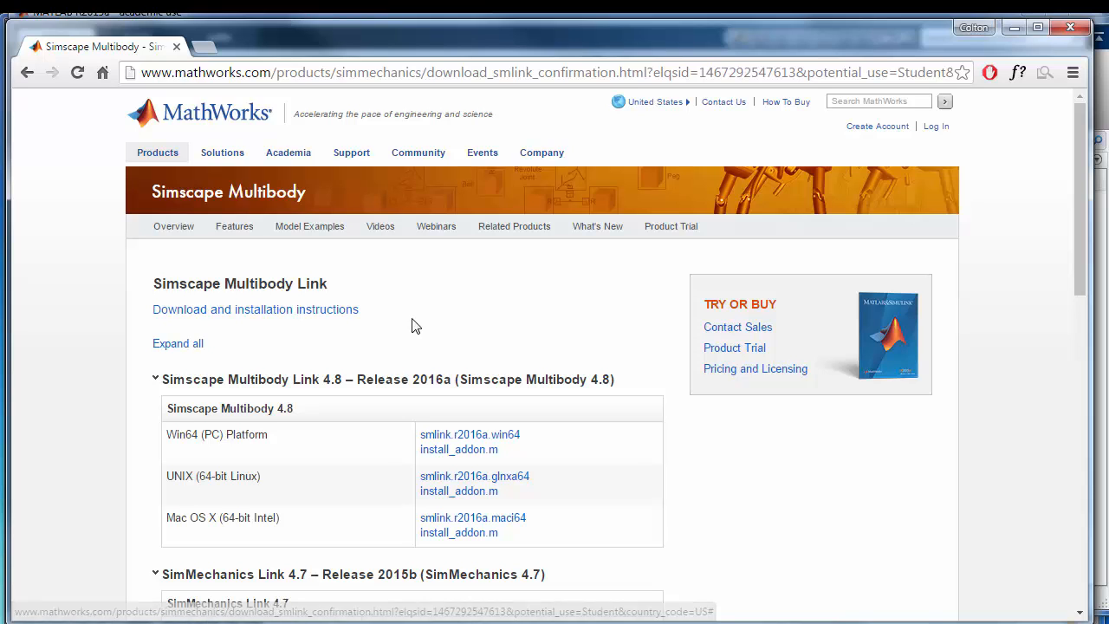
Look through the Simscape Multibody Link download page for the installation files of each MATLAB release.
scroll(431, 324, "down", 1)
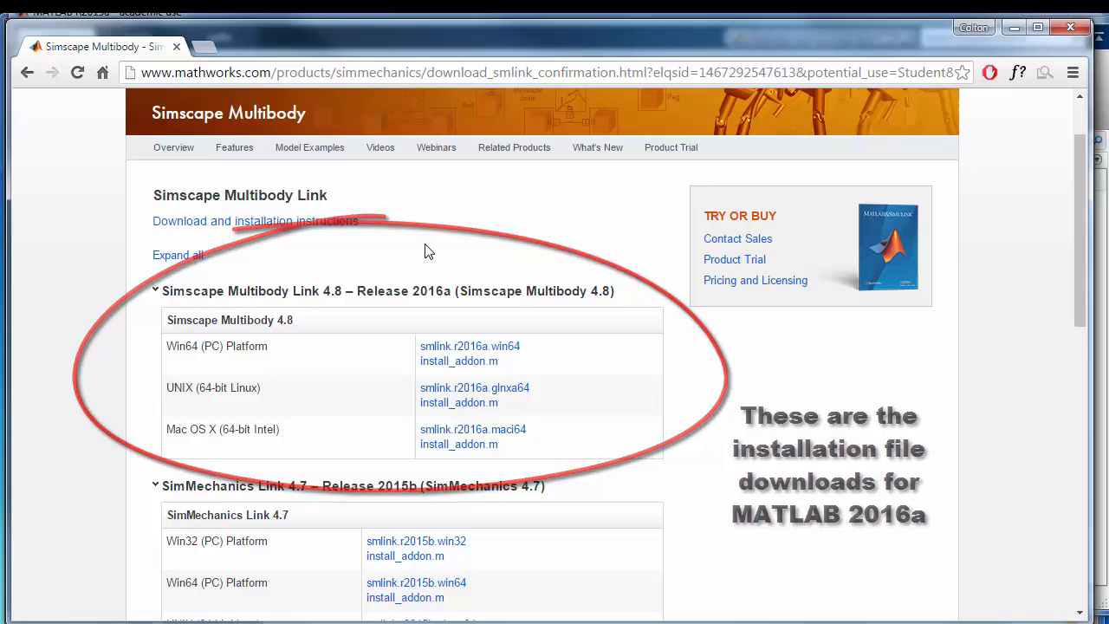
scroll(425, 249, "down", 1)
scroll(425, 243, "down", 1)
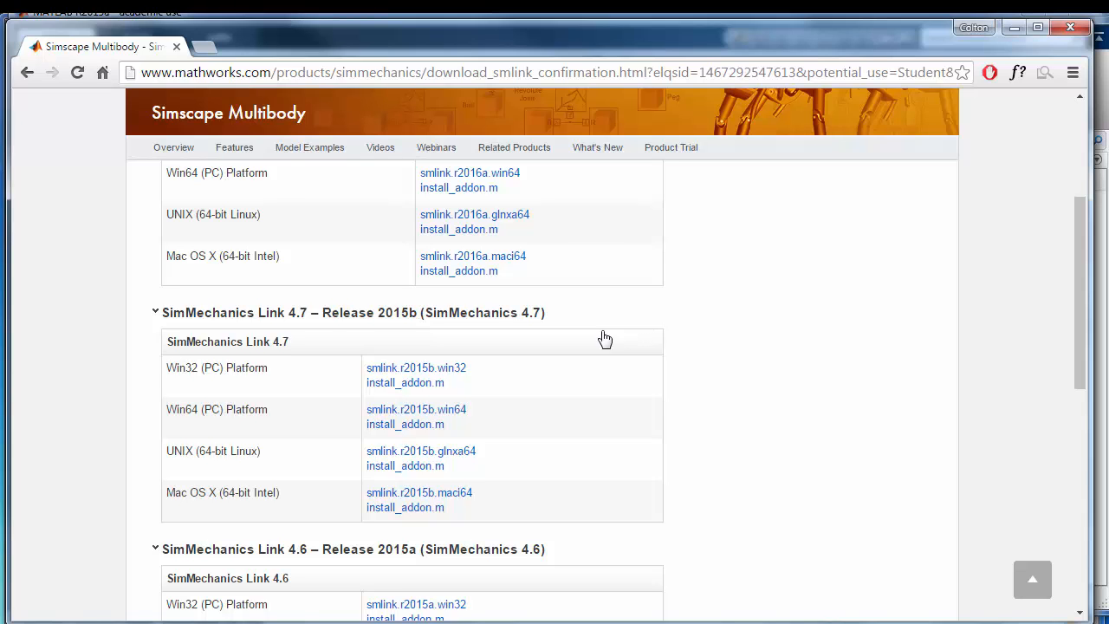
scroll(589, 338, "down", 2)
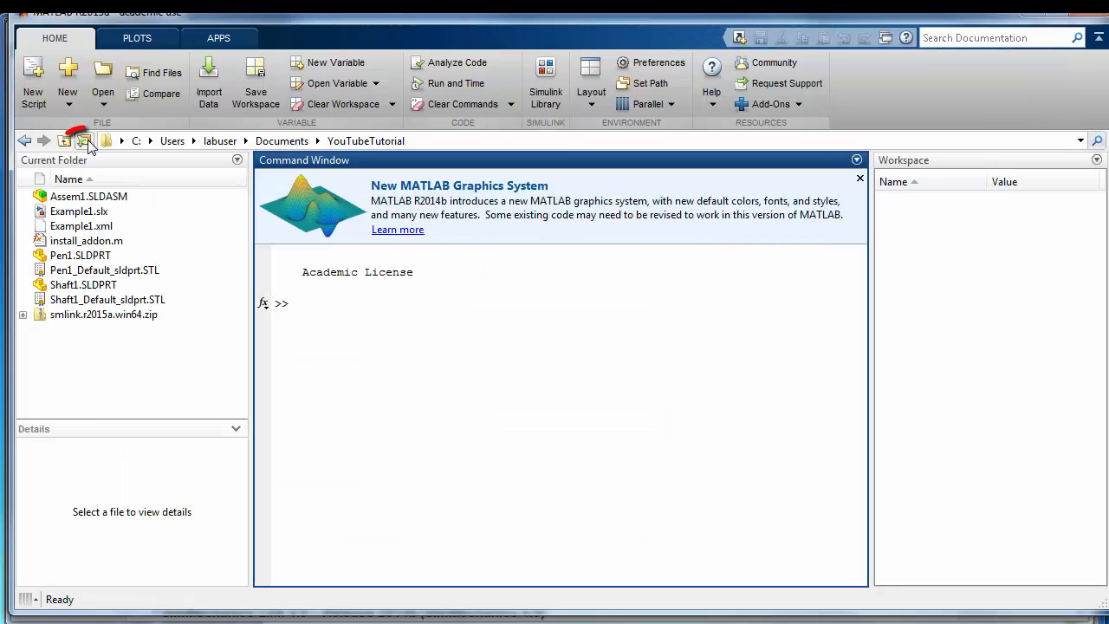
In MATLAB, set the current folder to YouTubeTutorial inside My Documents.
left_click(86, 141)
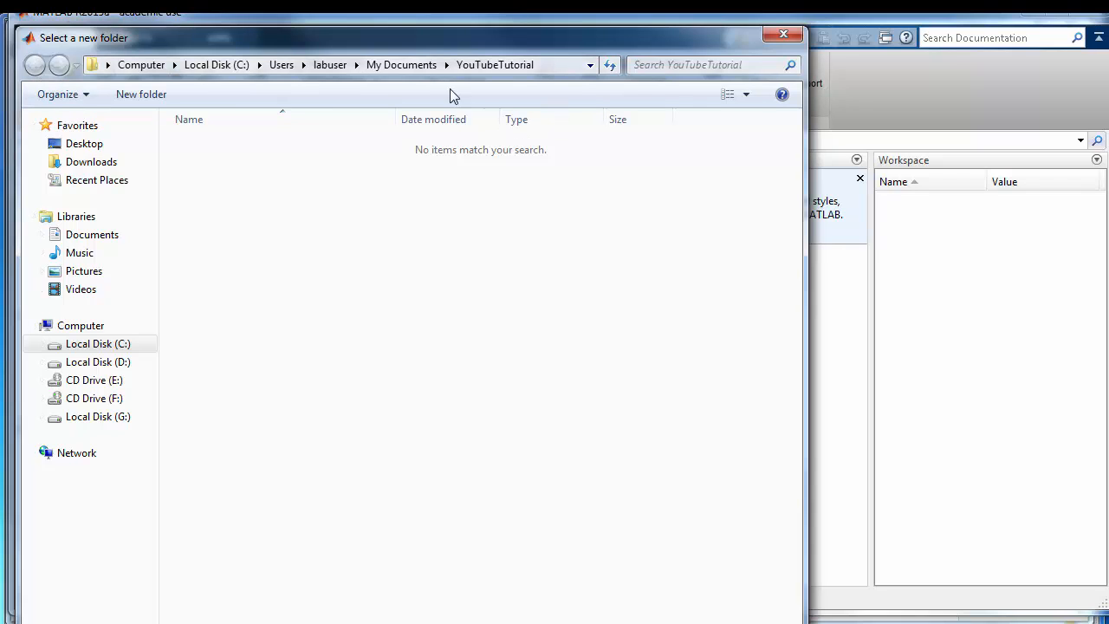
left_click(401, 65)
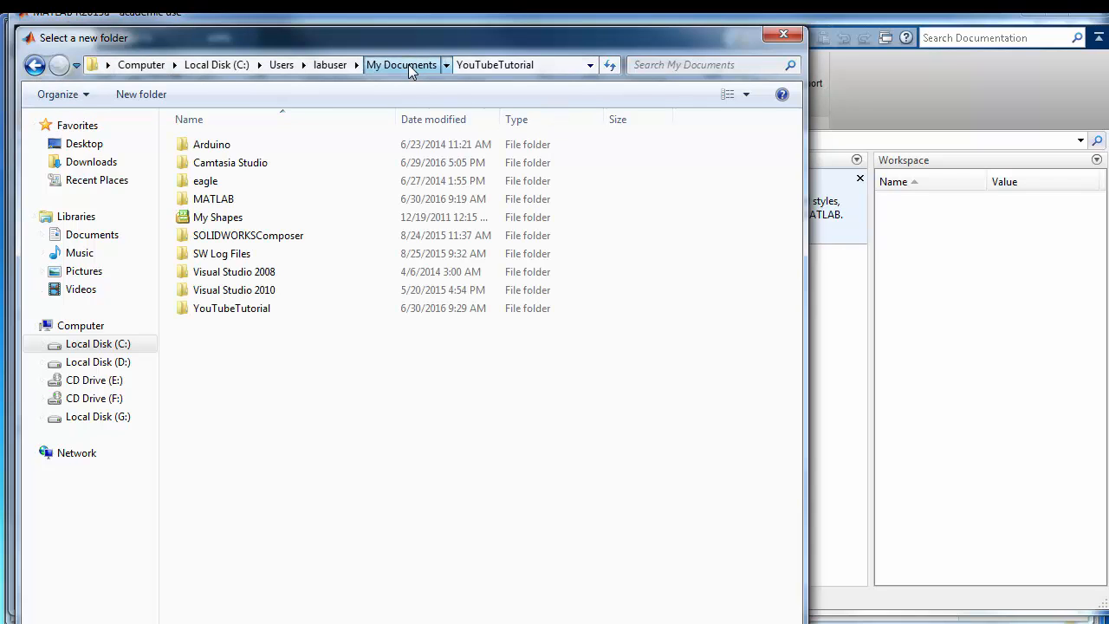
left_click(214, 317)
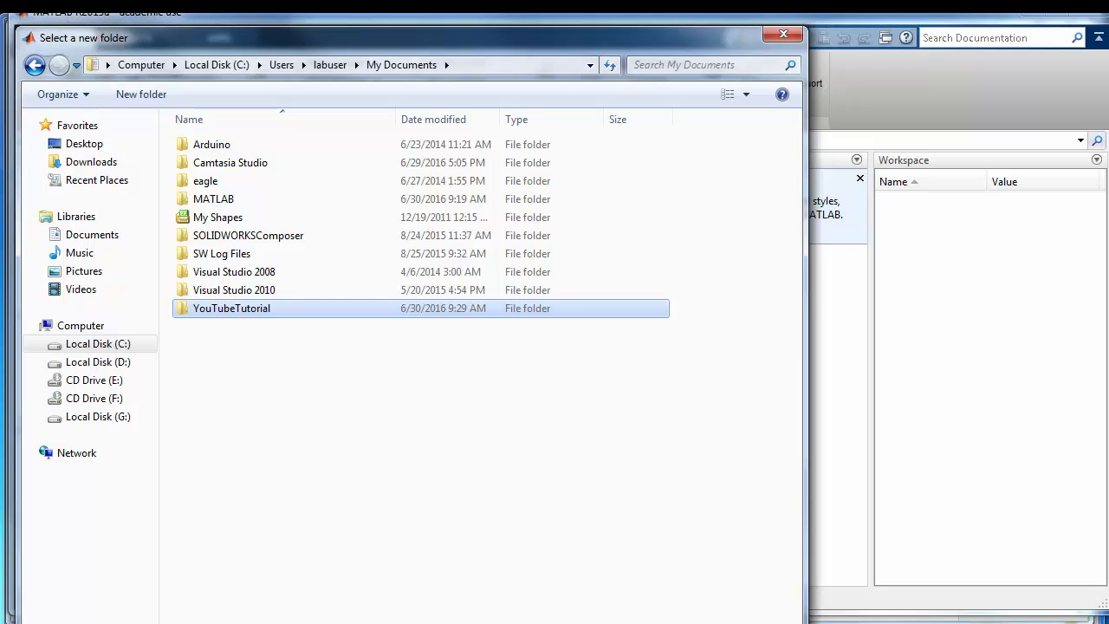
left_click(658, 623)
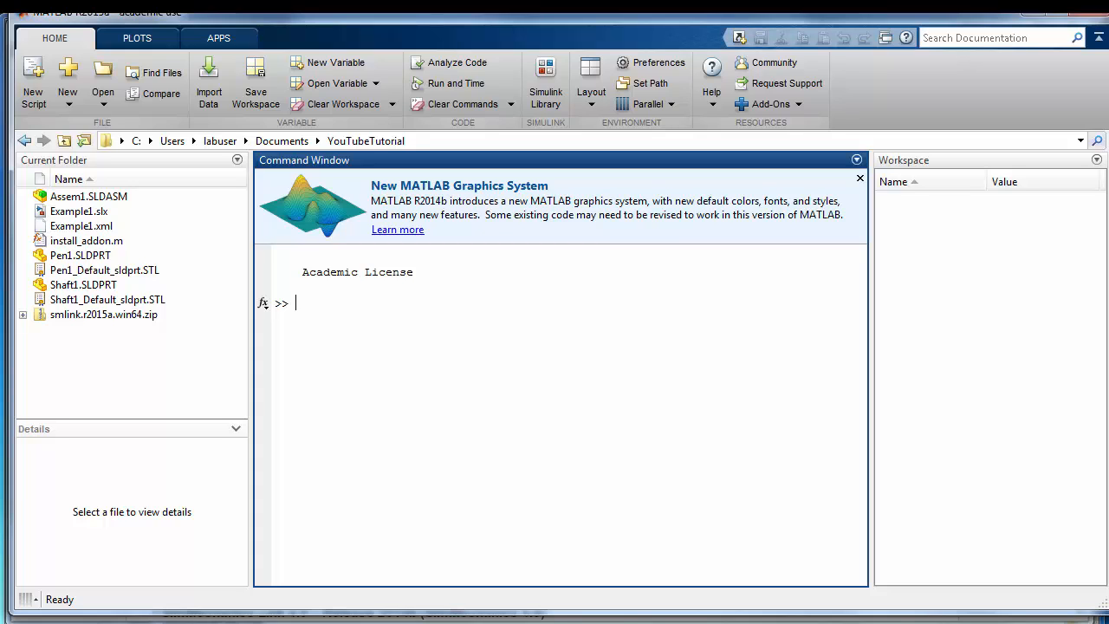
Install the SimMechanics Link add-on by running install_addon('smlink.r2015a.win64.zip'), checking the file name against the download page.
type("install_addon('smlink.r201")
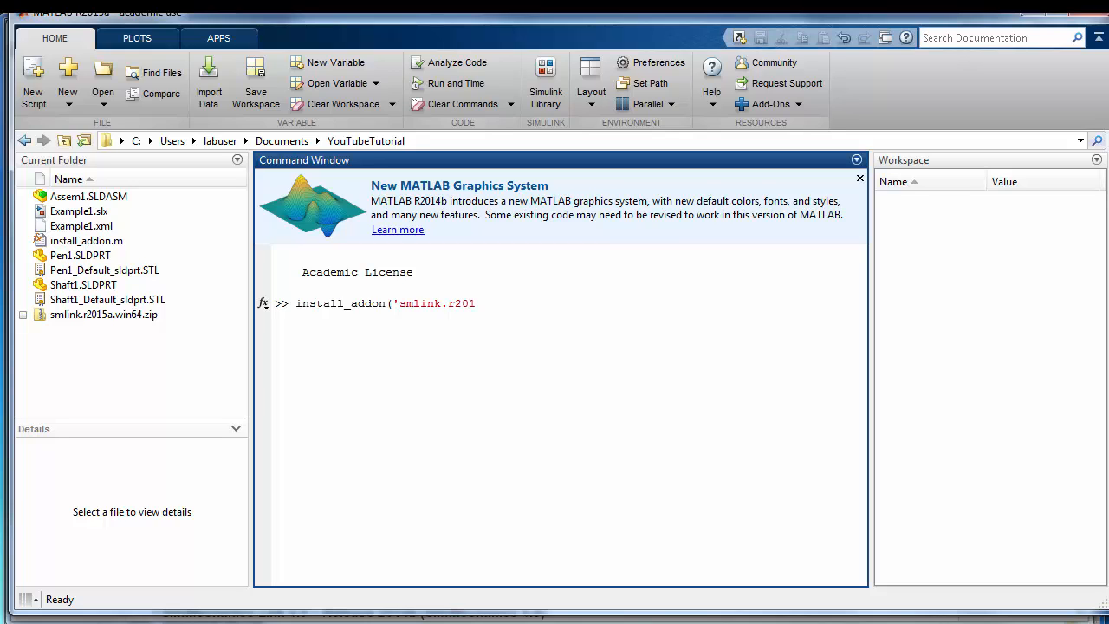
type("5a.win64.zip')")
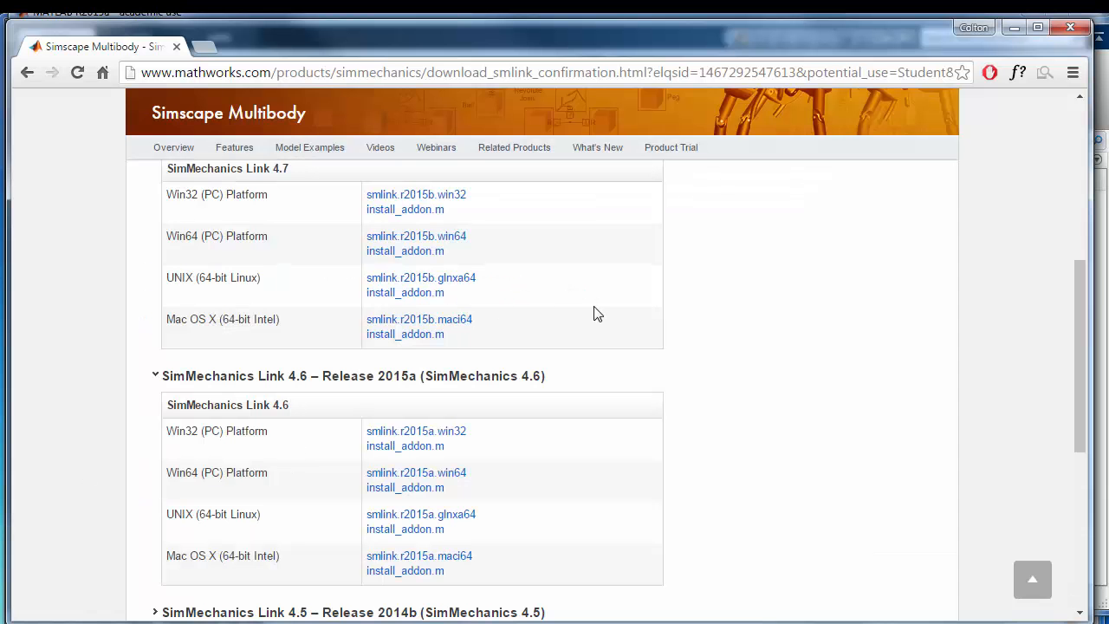
scroll(603, 390, "up", 2)
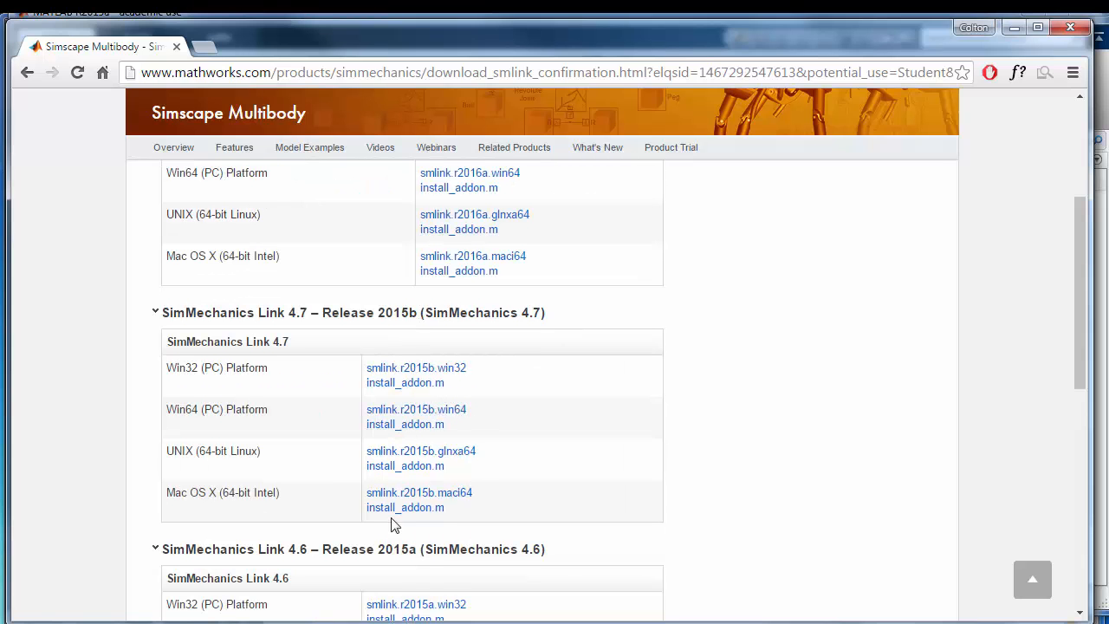
scroll(391, 523, "down", 4)
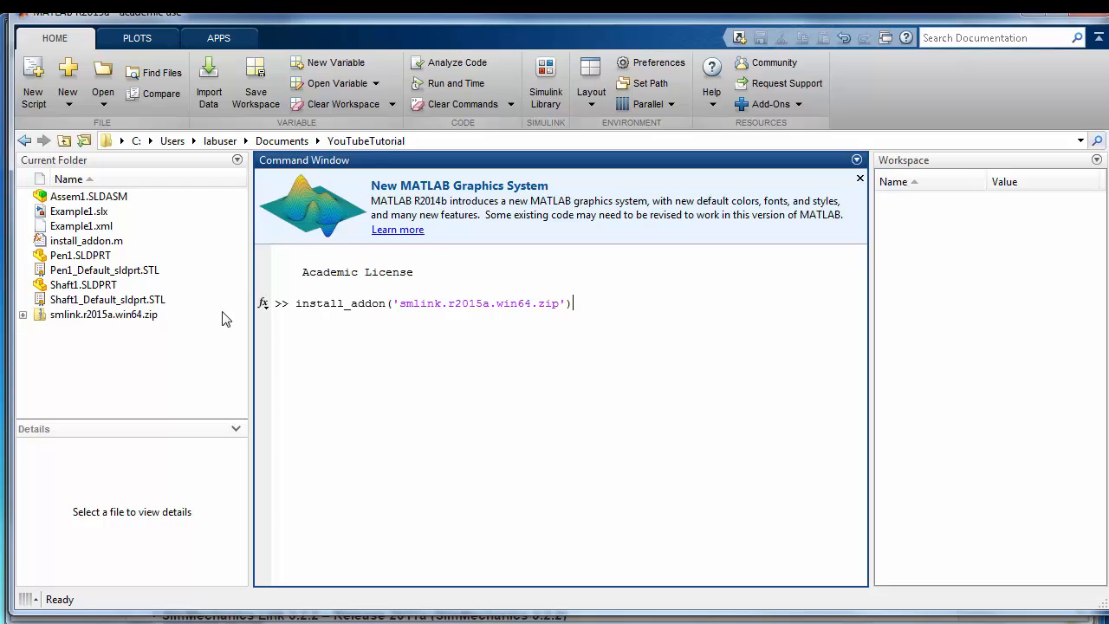
key("Return")
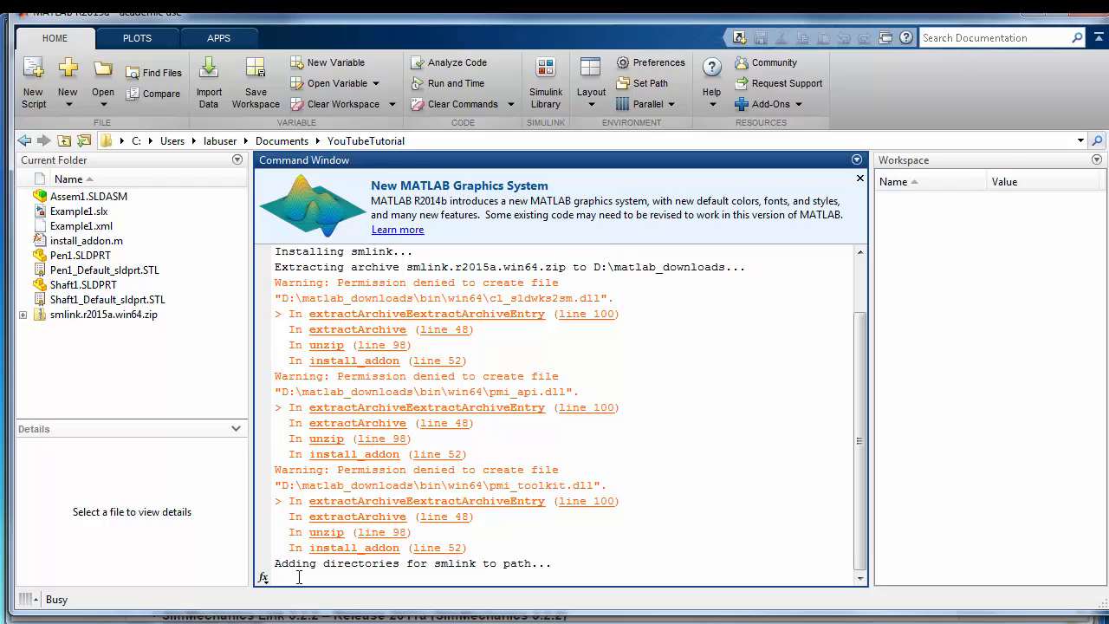
scroll(502, 572, "up", 1)
scroll(381, 550, "down", 1)
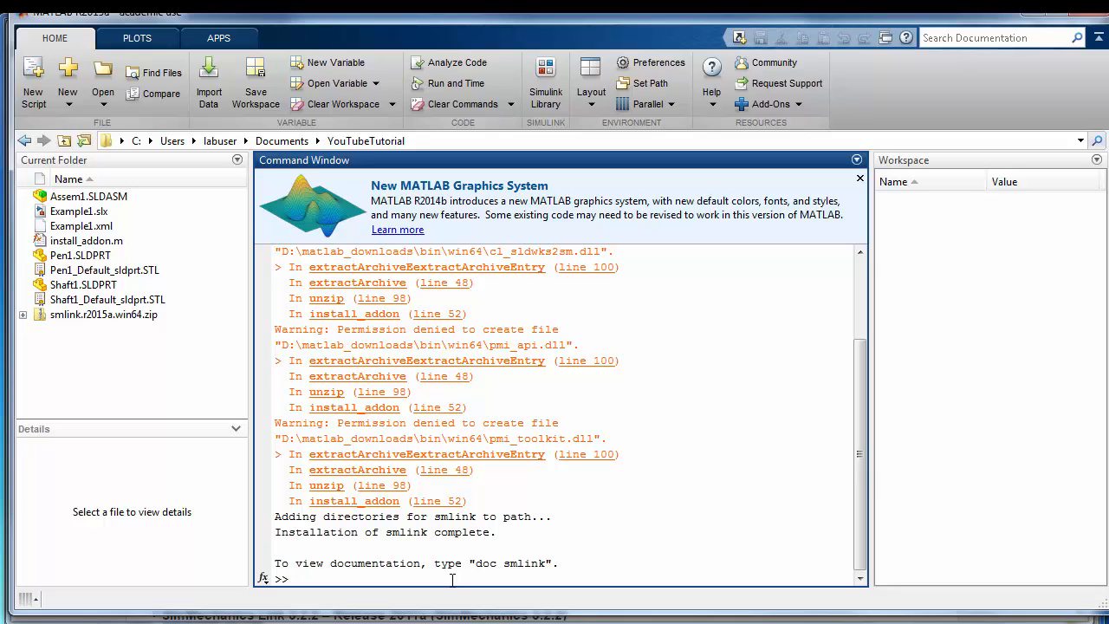
Run regmatlabserver to register MATLAB as a server, and run smlink_linksw to register the link with SOLIDWORKS.
type("regmatlabserver")
key("Return")
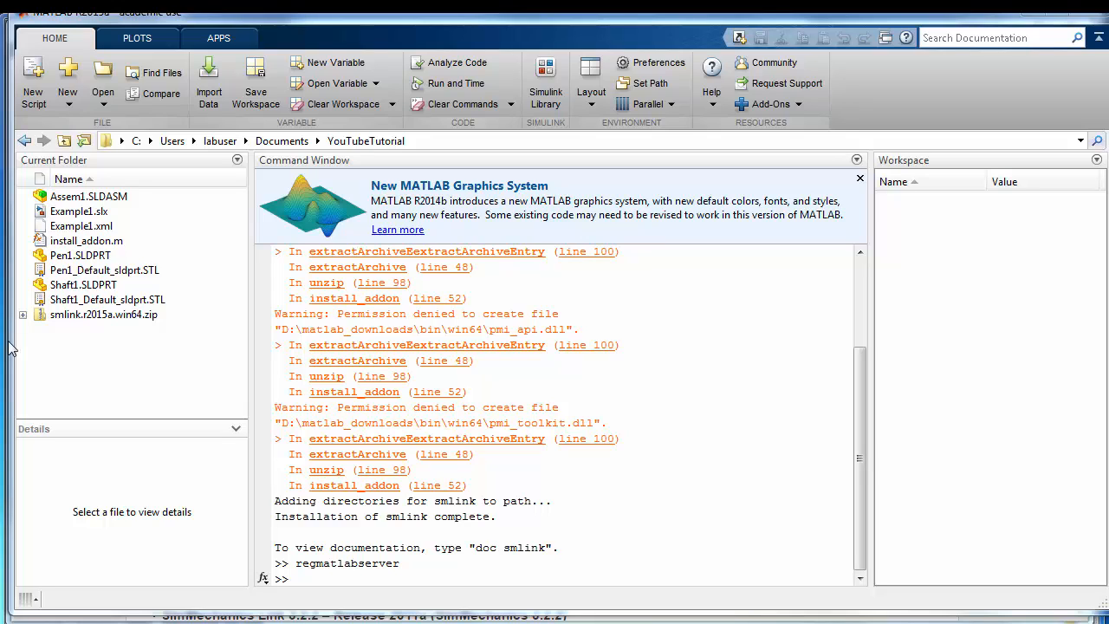
left_click(336, 576)
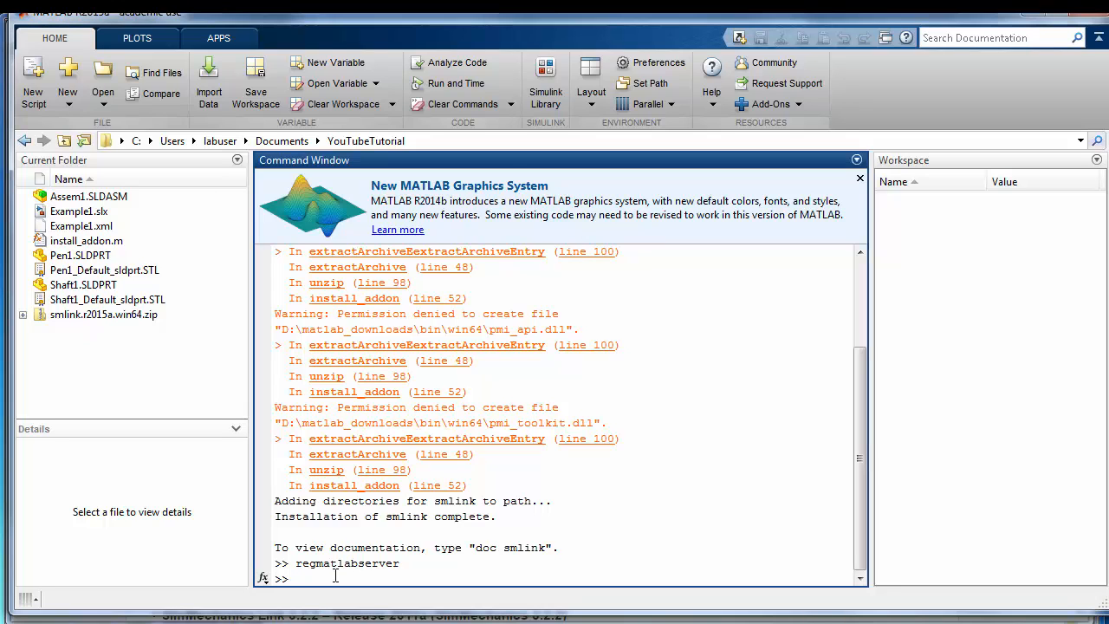
type("smlink_linksw")
key("Return")
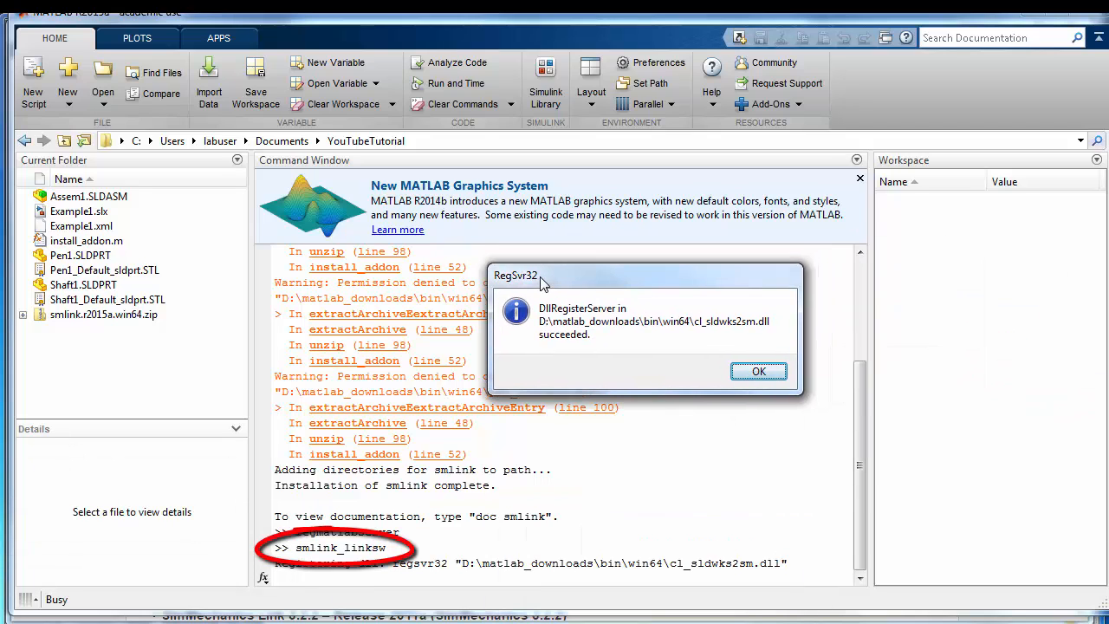
left_click(775, 366)
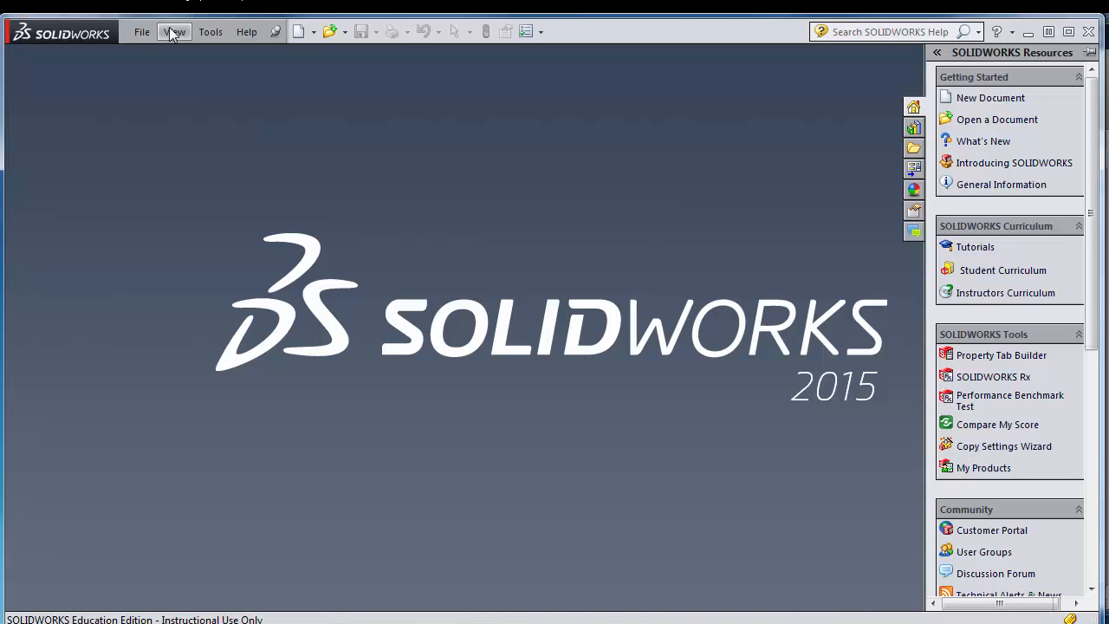
In SOLIDWORKS, make sure the SimMechanics Link add-in is enabled, both as active and at start-up.
left_click(213, 32)
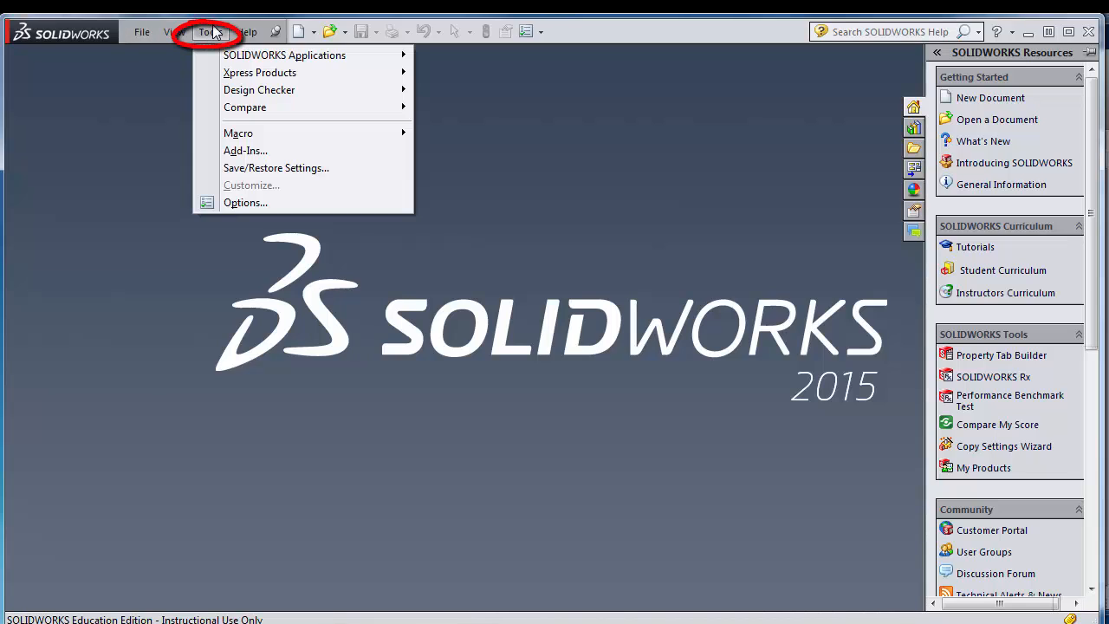
left_click(247, 150)
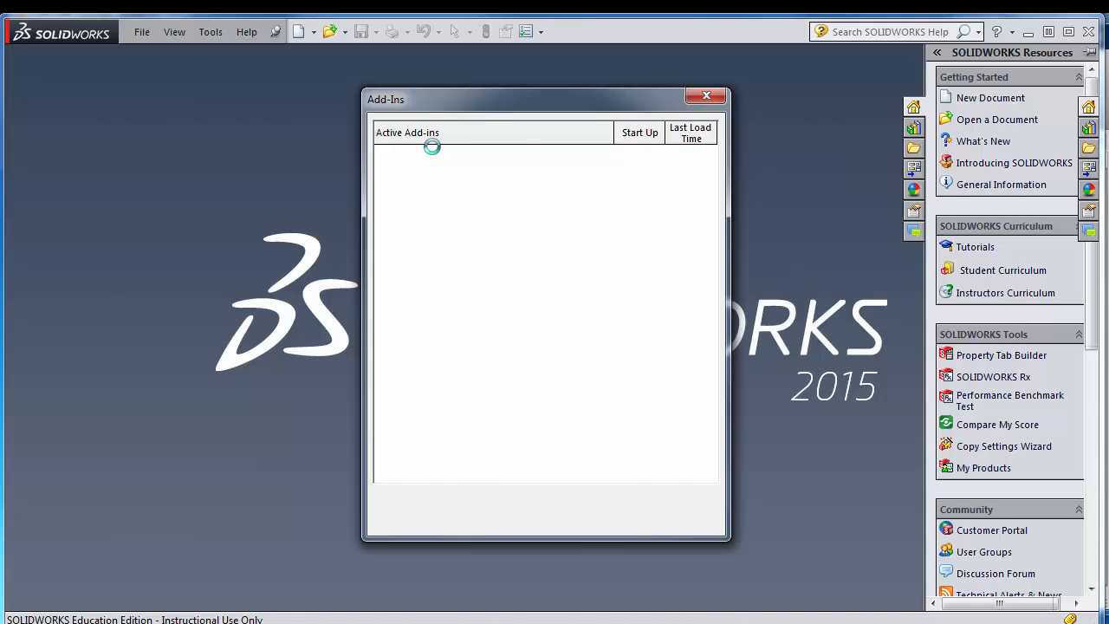
scroll(485, 329, "down", 2)
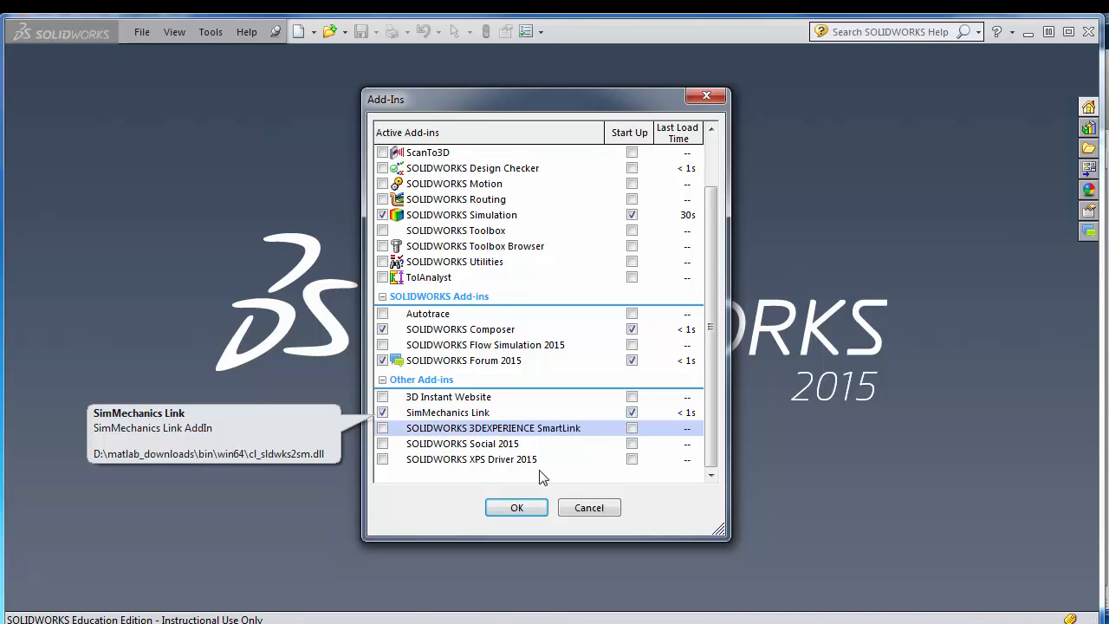
left_click(515, 509)
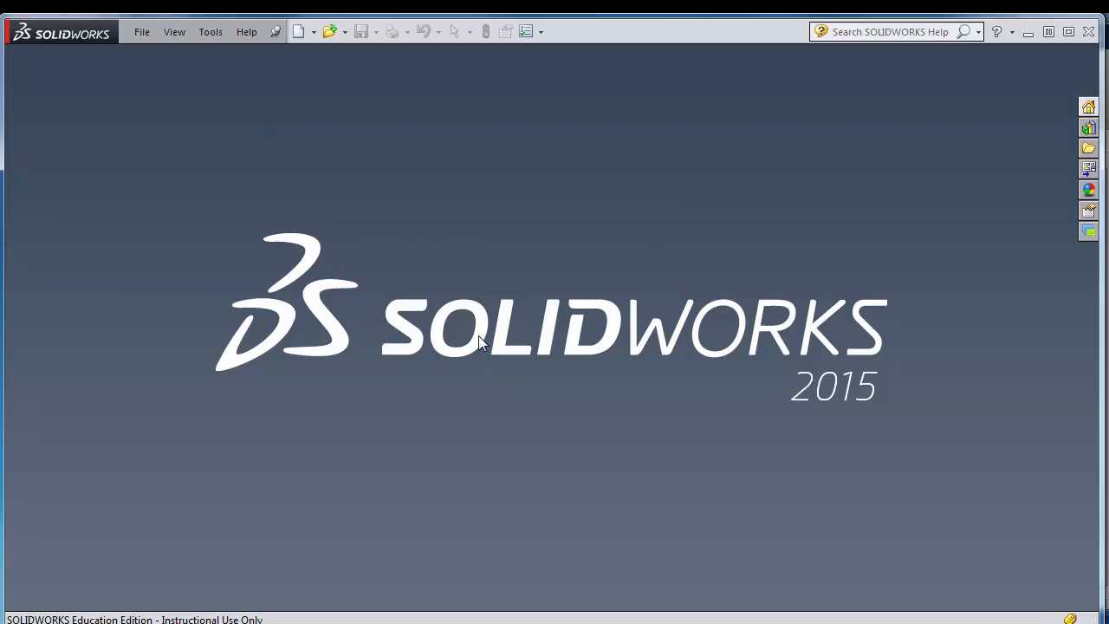
Create a new part document.
left_click(141, 32)
left_click(164, 57)
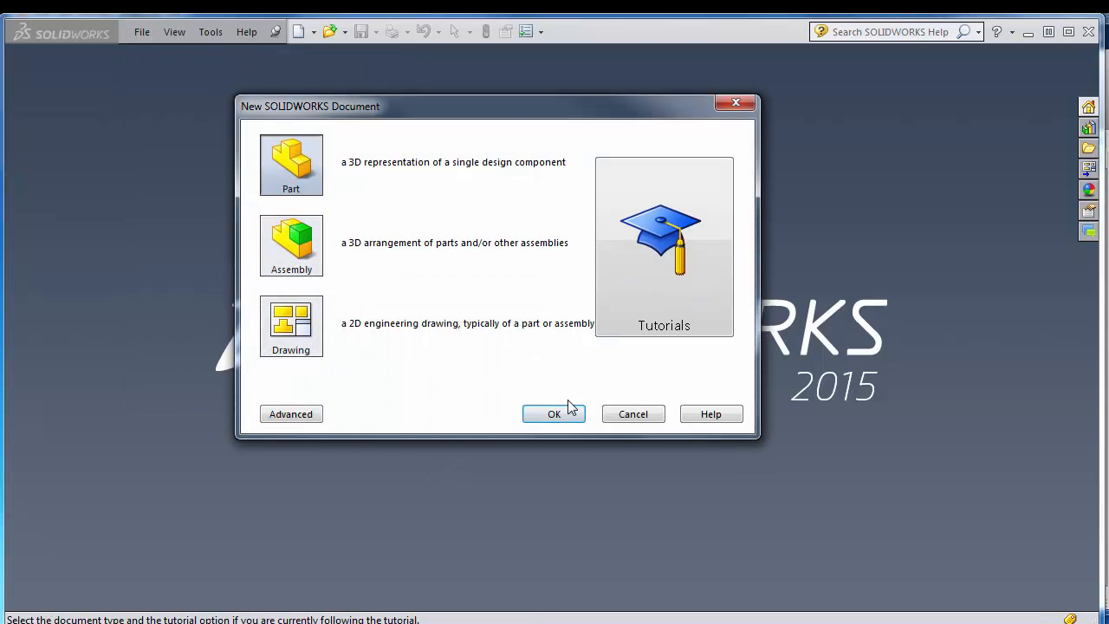
left_click(560, 414)
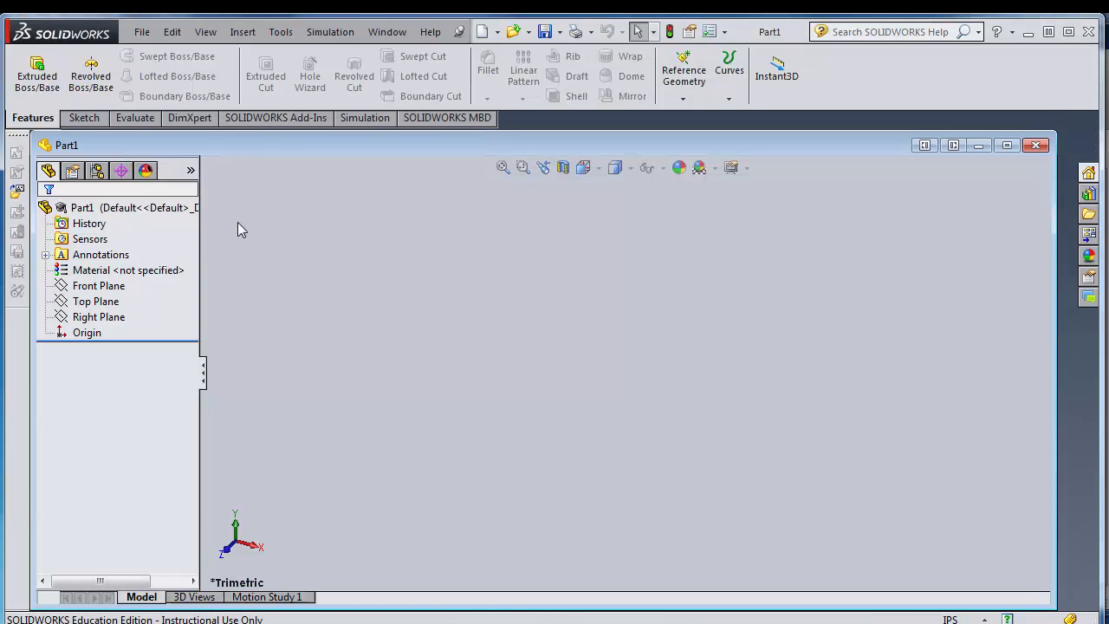
Sketch a wide corner rectangle about 2.03 in high on the Front Plane, with its lower-left corner at the origin.
left_click(100, 285)
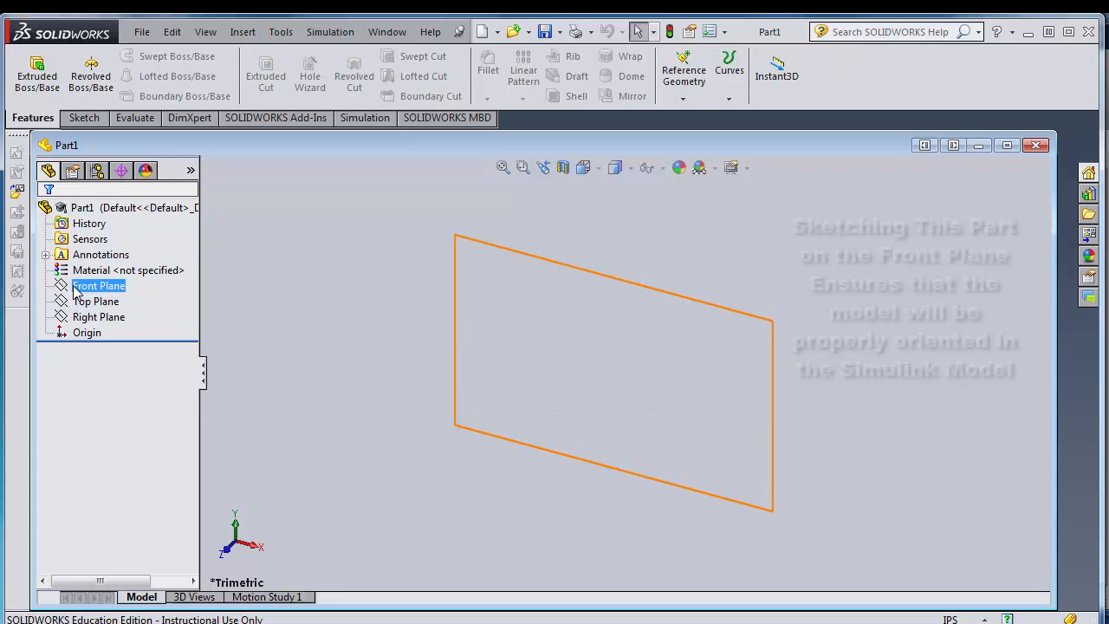
left_click(144, 261)
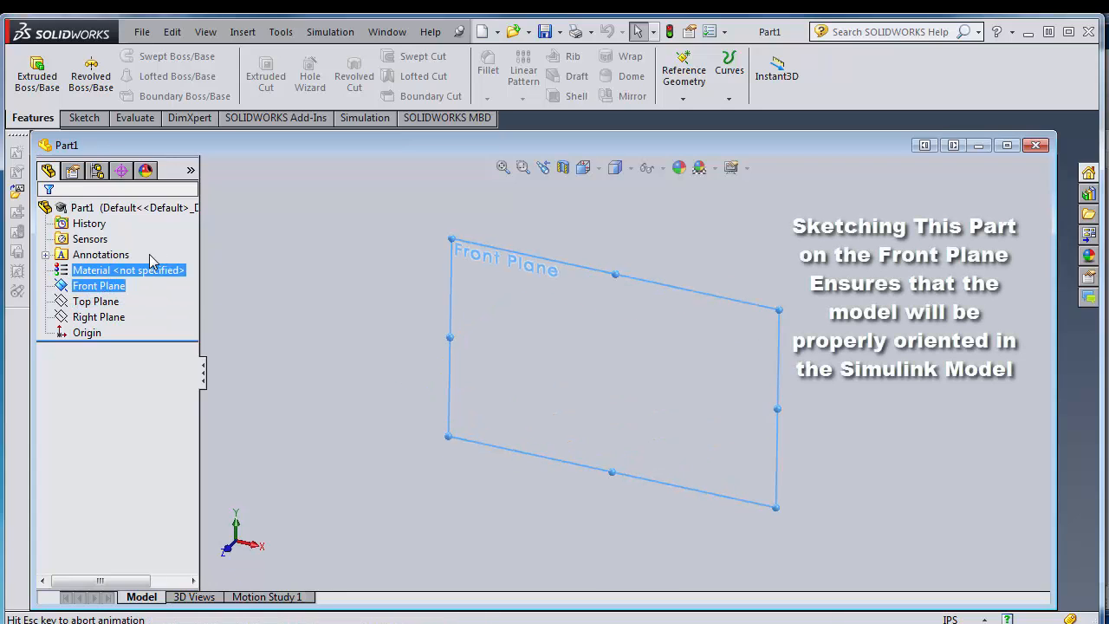
left_click(77, 120)
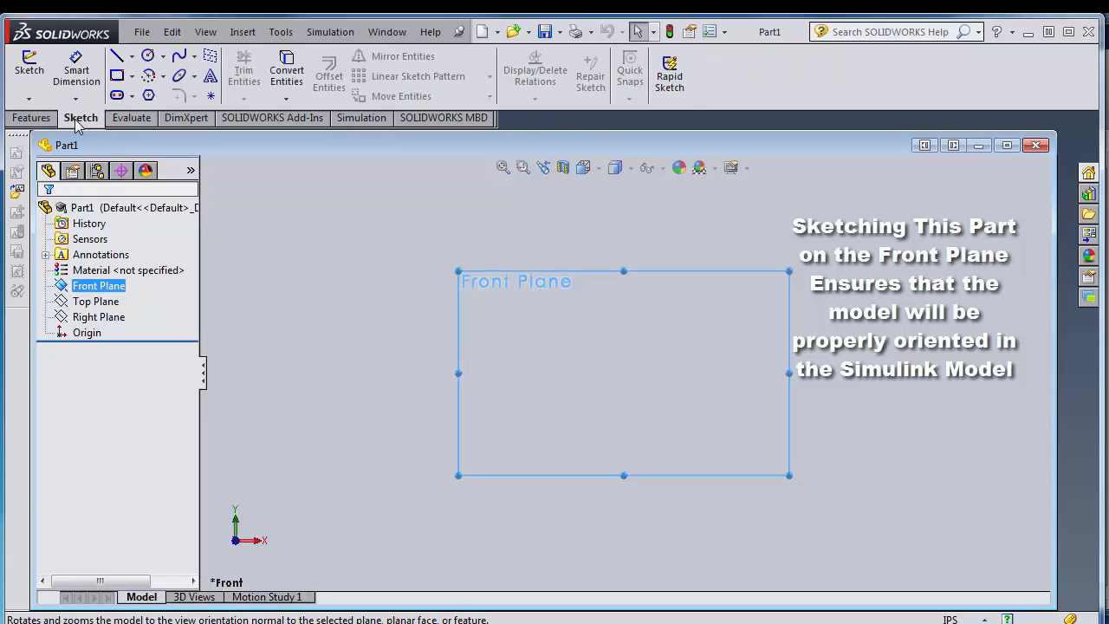
left_click(117, 78)
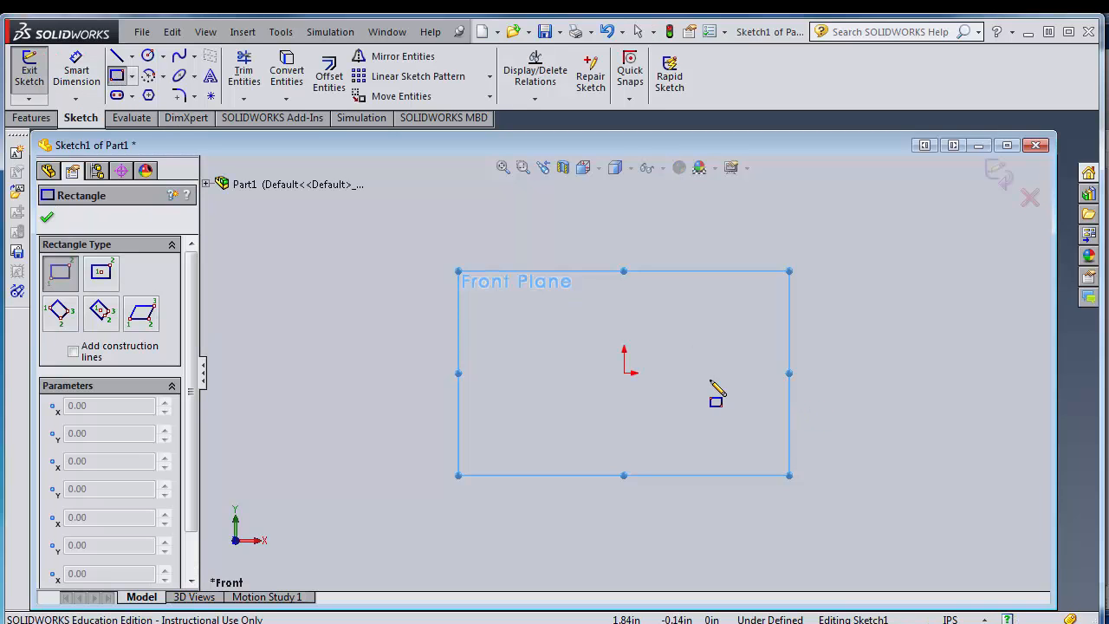
left_click(623, 373)
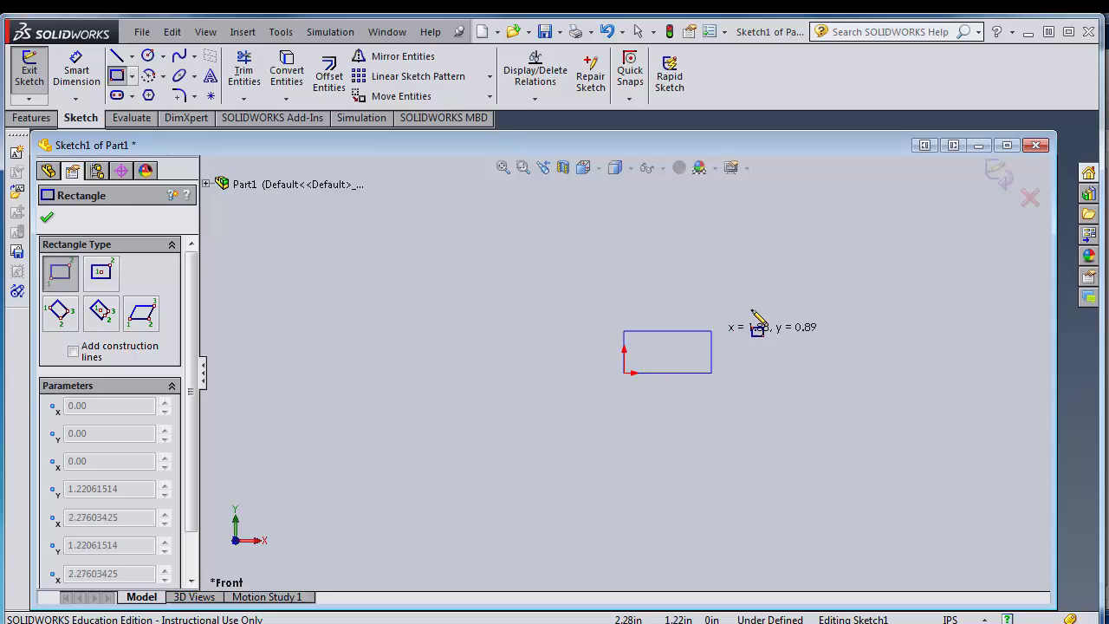
left_click(837, 277)
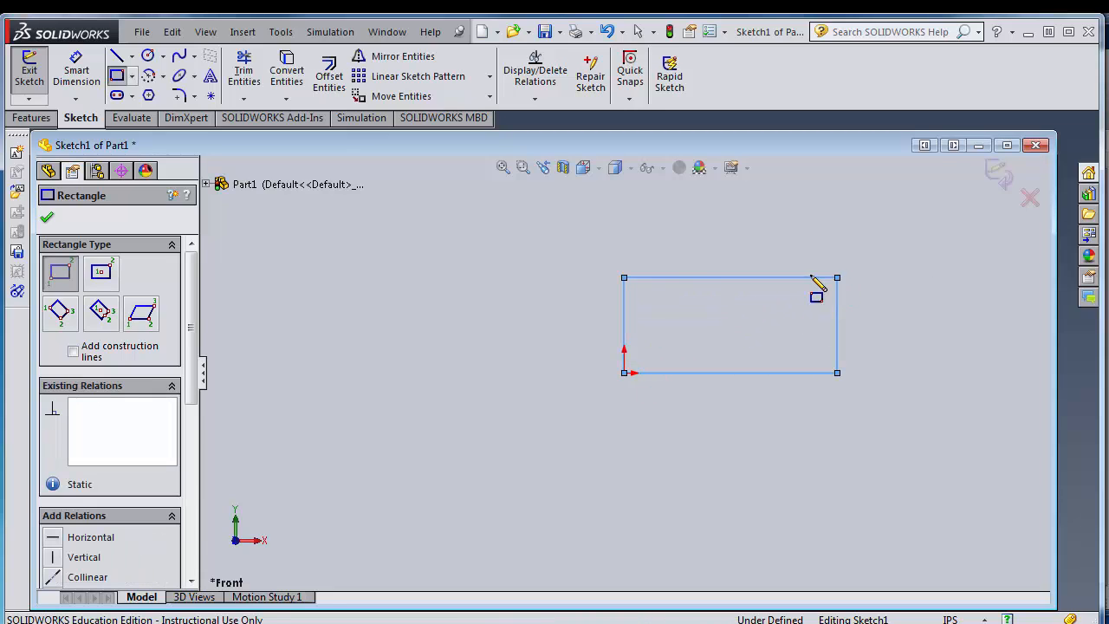
Sketch a narrow upright rectangle about 1.3 in wide on the wide rectangle's upper edge and finish the Rectangle tool.
left_click(698, 277)
scroll(745, 222, "up", 1)
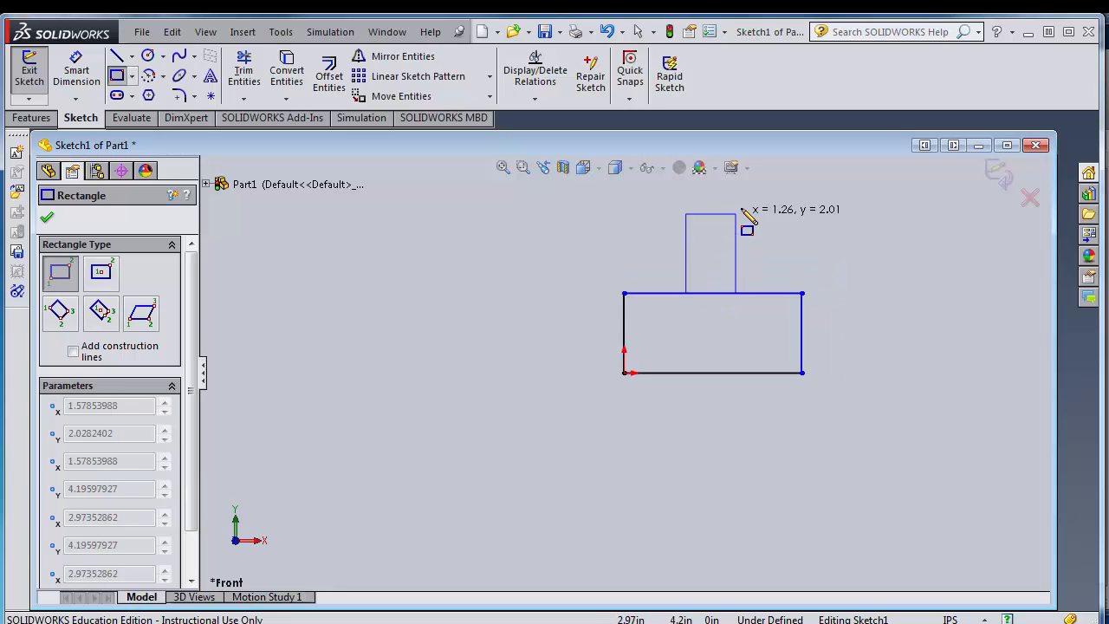
left_click(735, 182)
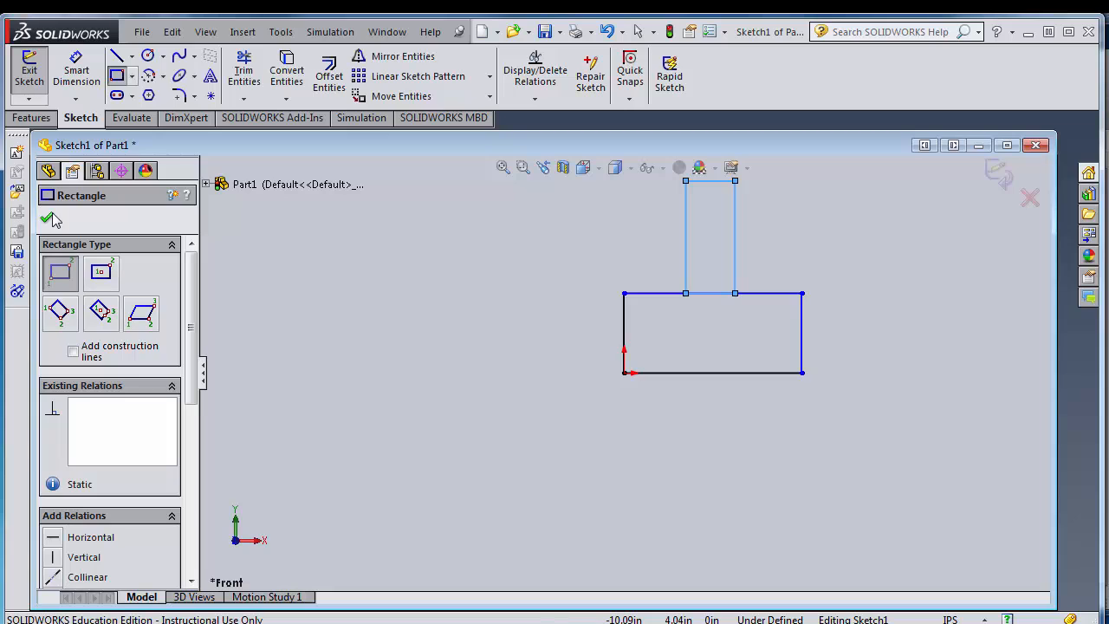
key("Escape")
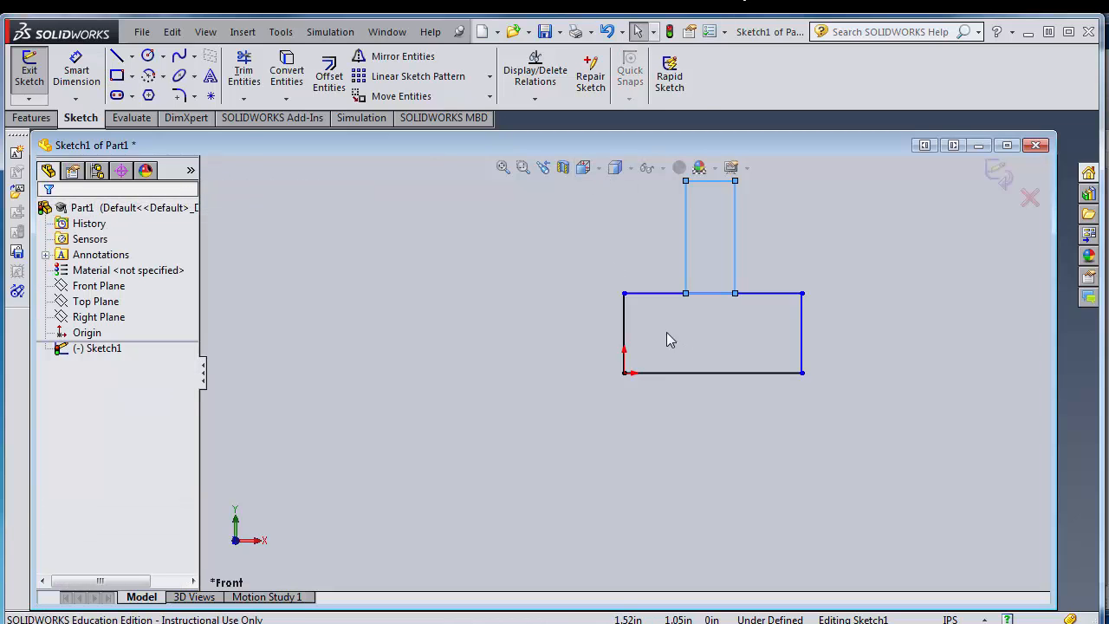
Dimension the wide rectangle's height with Smart Dimension and set it to 1 in.
left_click(76, 71)
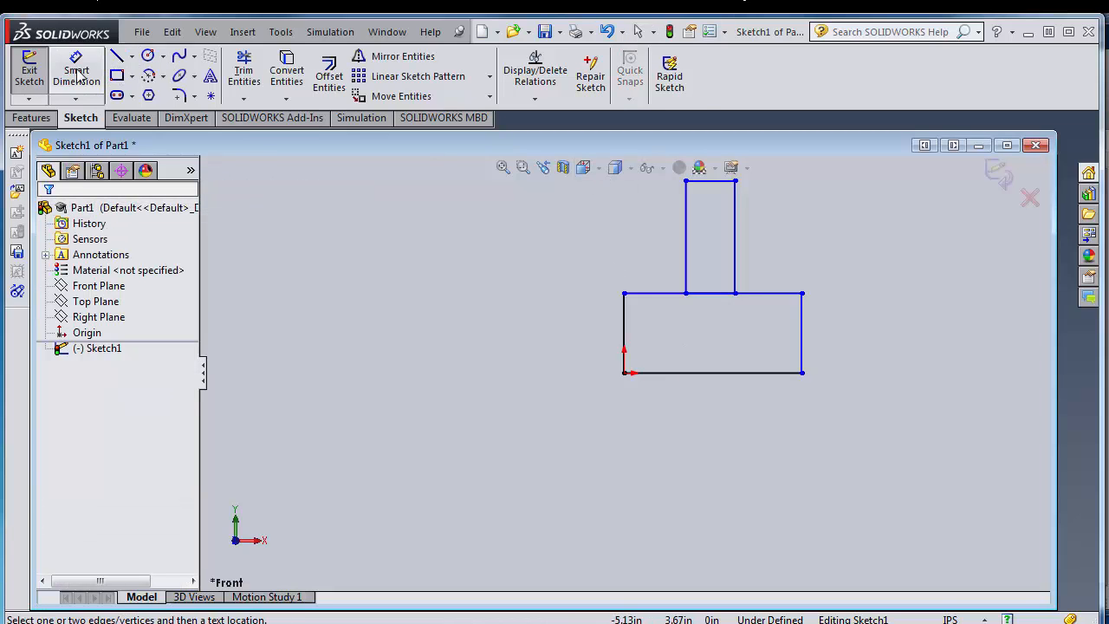
left_click(626, 335)
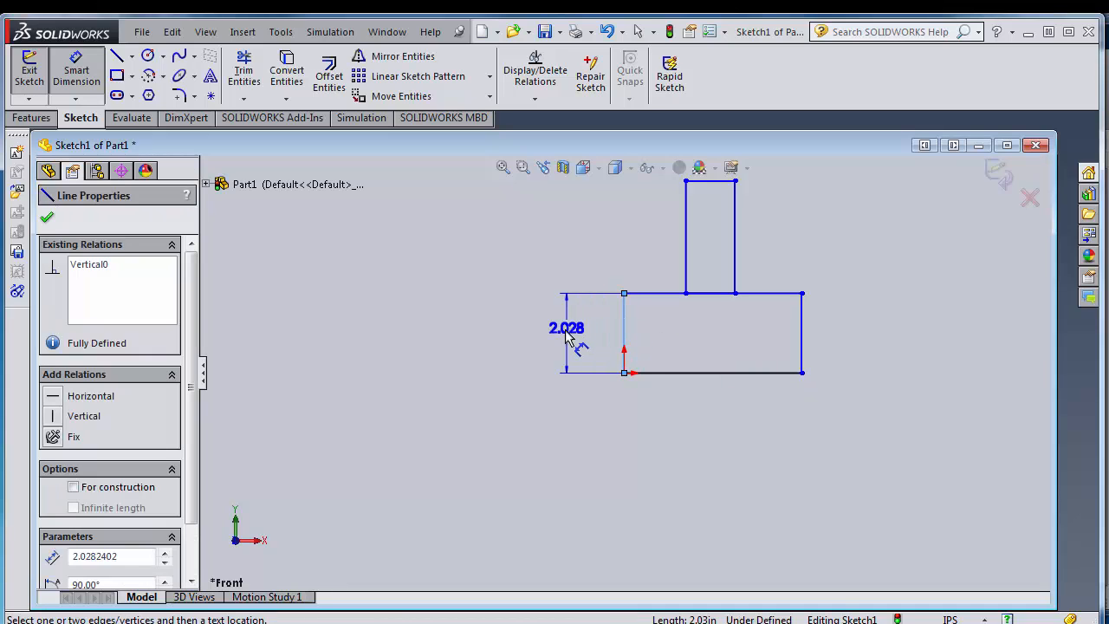
left_click(572, 345)
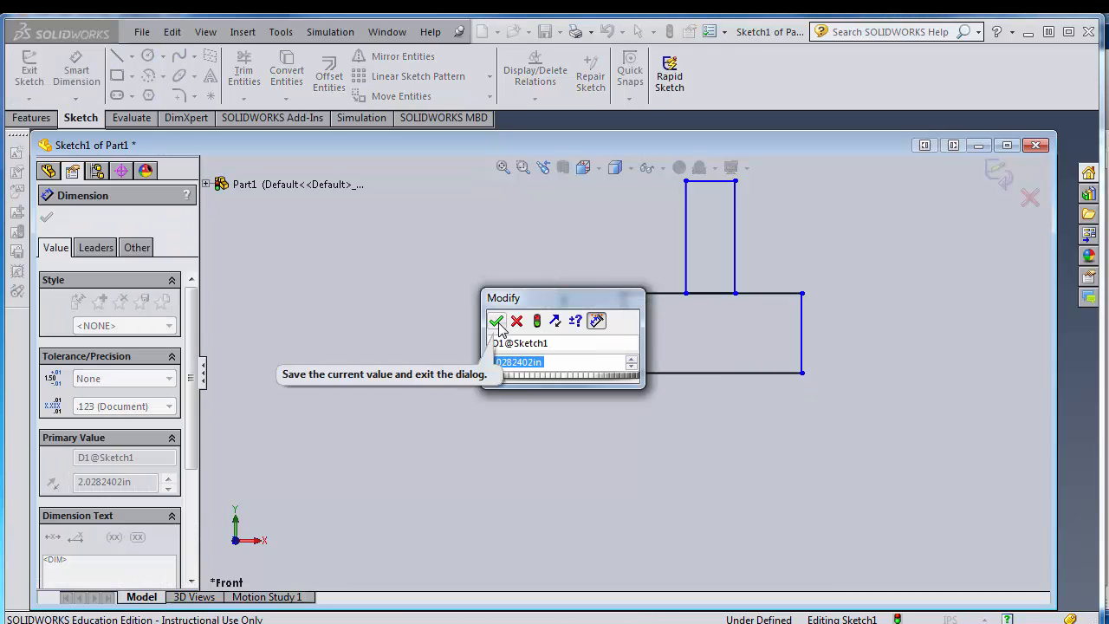
type("1")
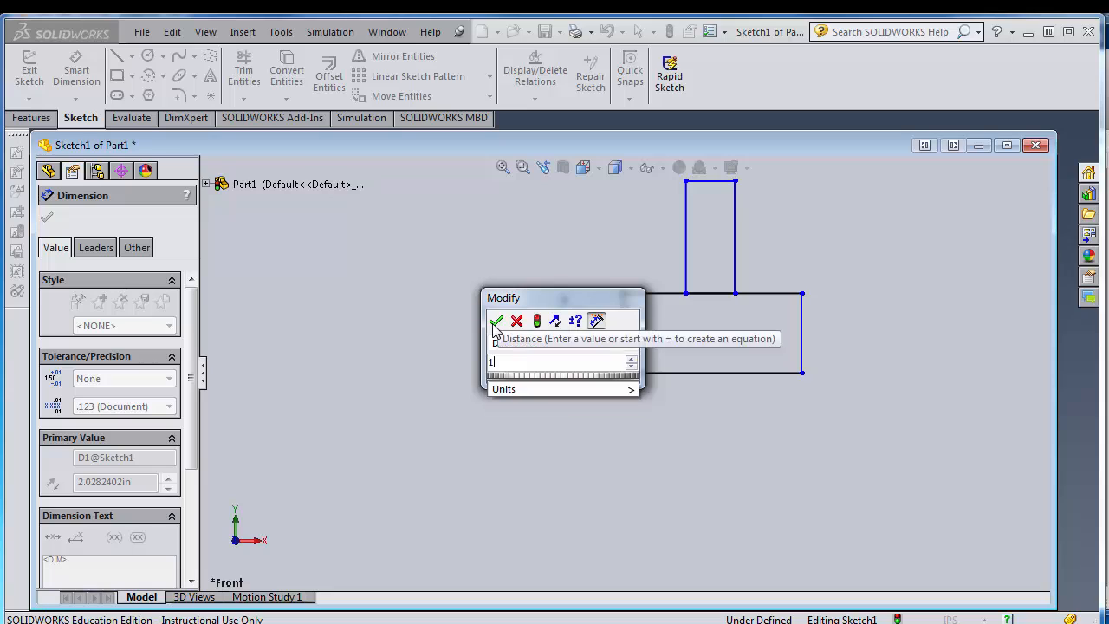
left_click(495, 322)
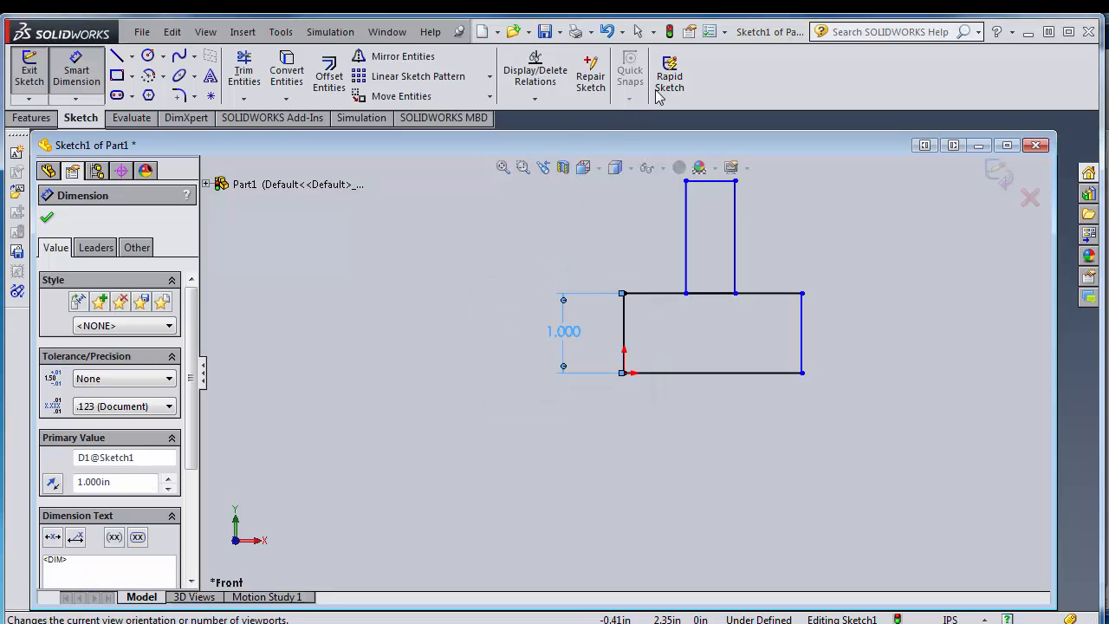
Check the unit system in the part's document properties and close the settings.
left_click(709, 33)
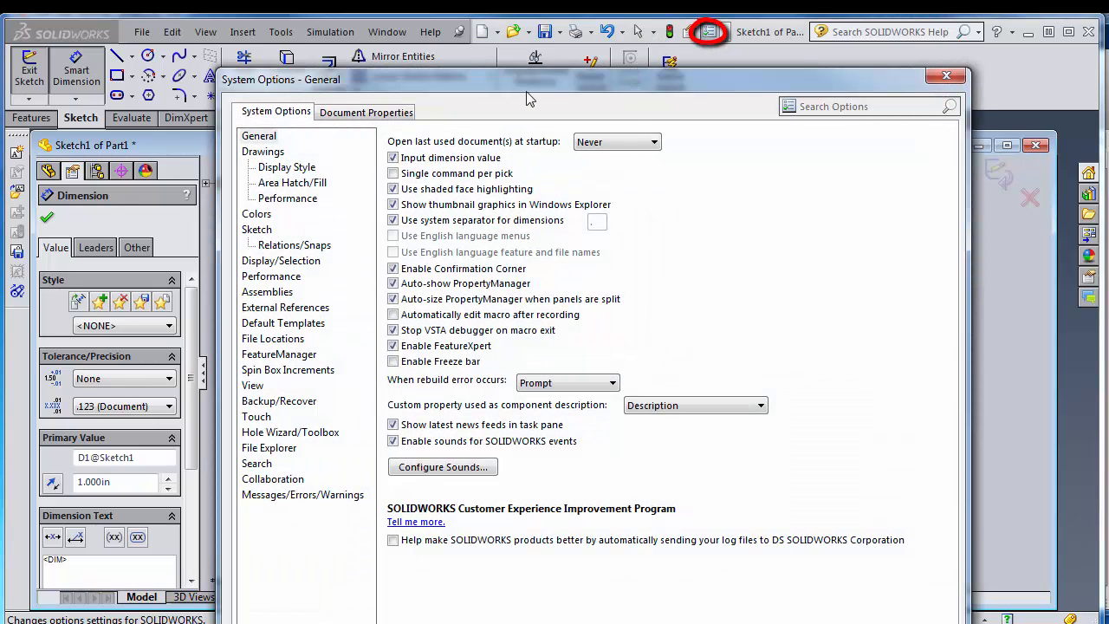
left_click(365, 112)
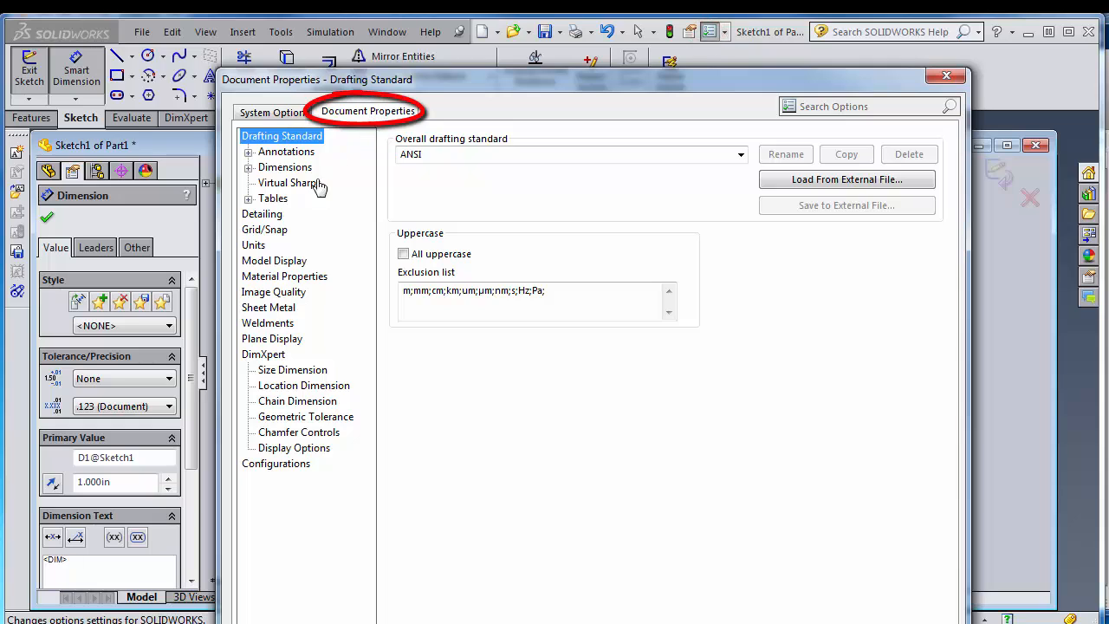
left_click(253, 245)
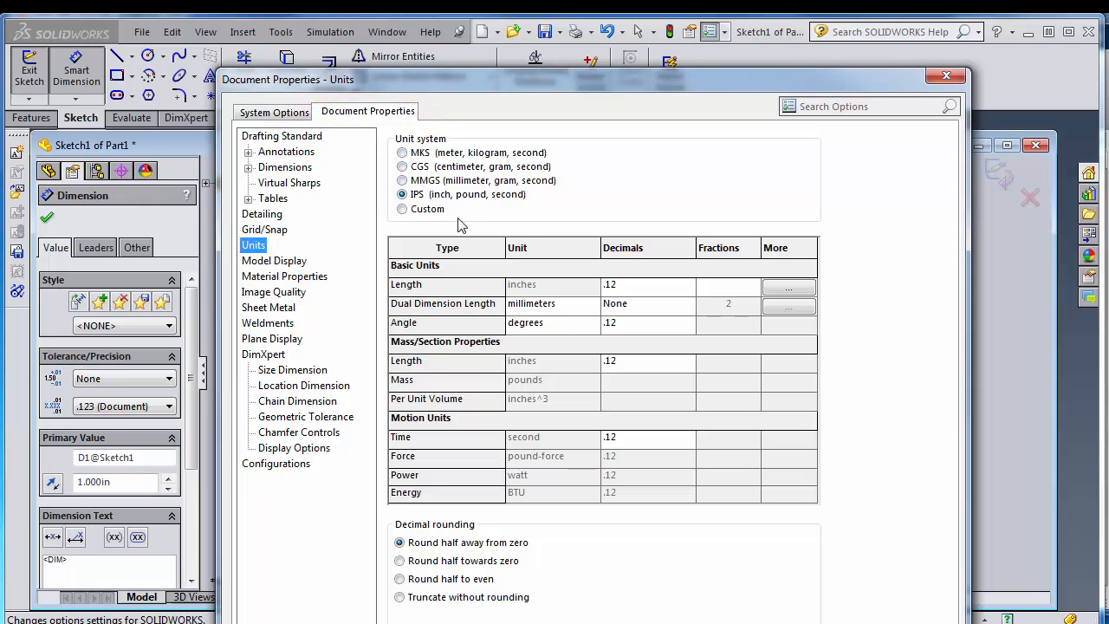
key("Return")
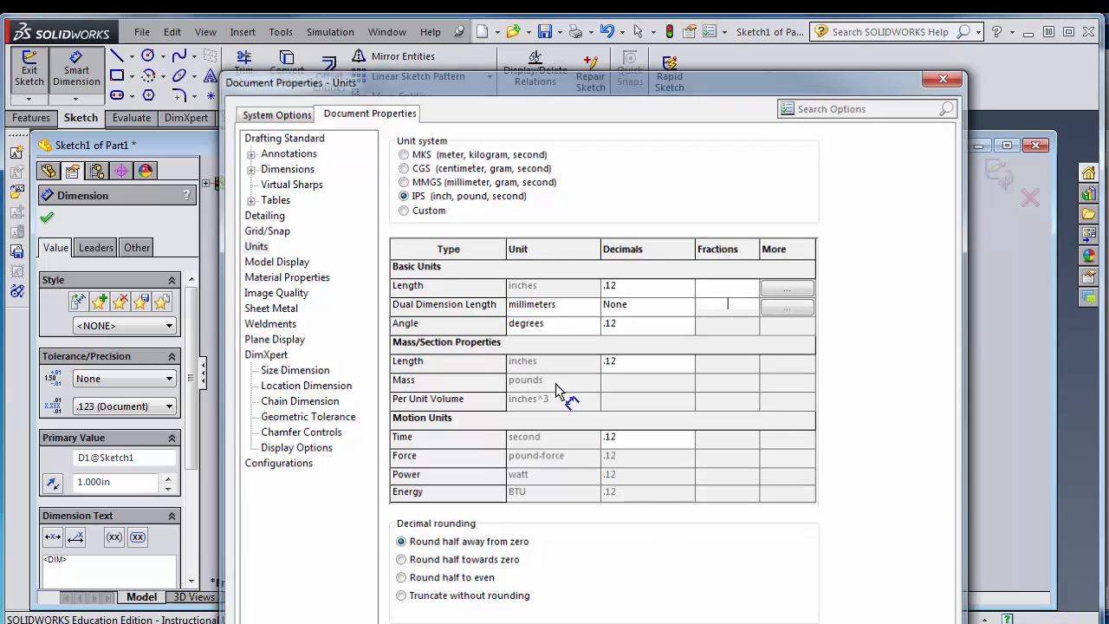
Dimension the horizontal distance from the wide rectangle's upper-left corner to the narrow rectangle's lower-left corner as 1.5 in.
scroll(676, 325, "up", 2)
scroll(875, 322, "down", 2)
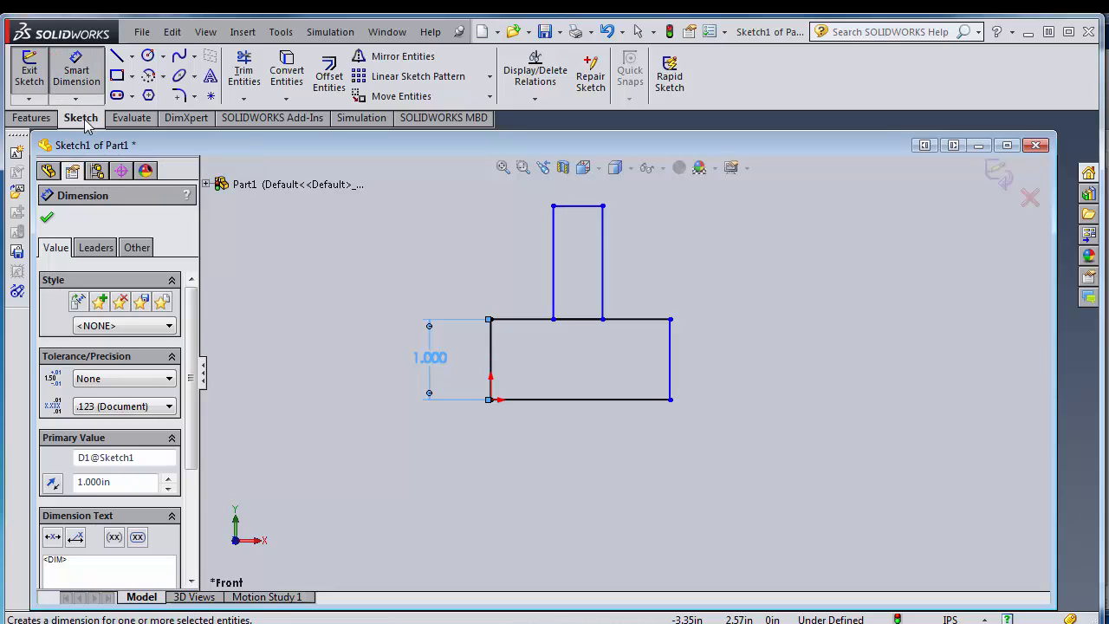
left_click(490, 320)
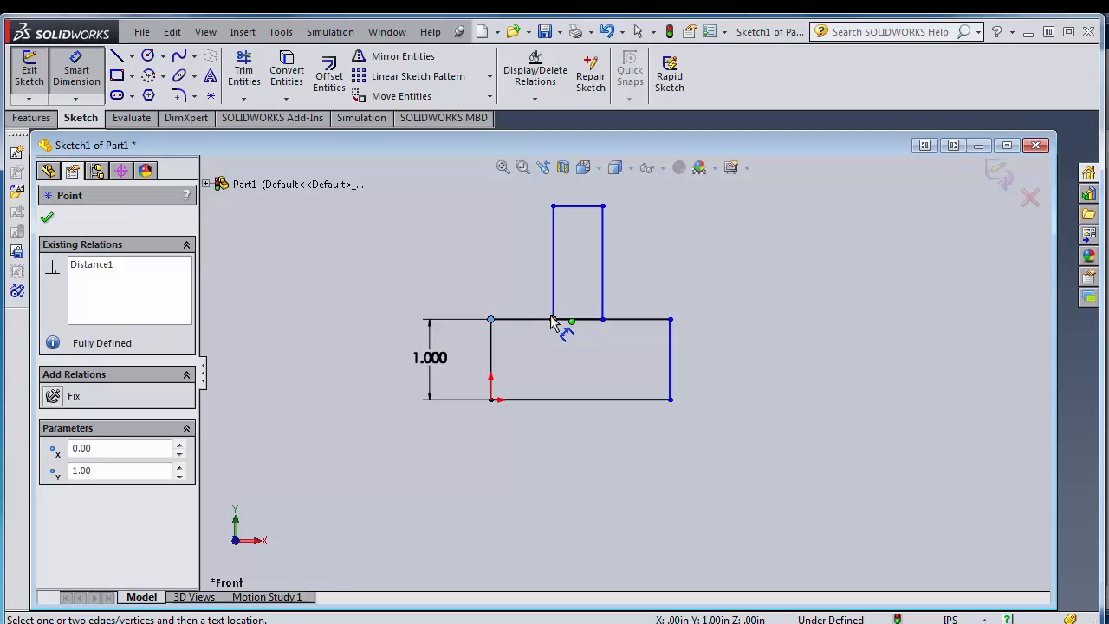
left_click(552, 319)
left_click(518, 299)
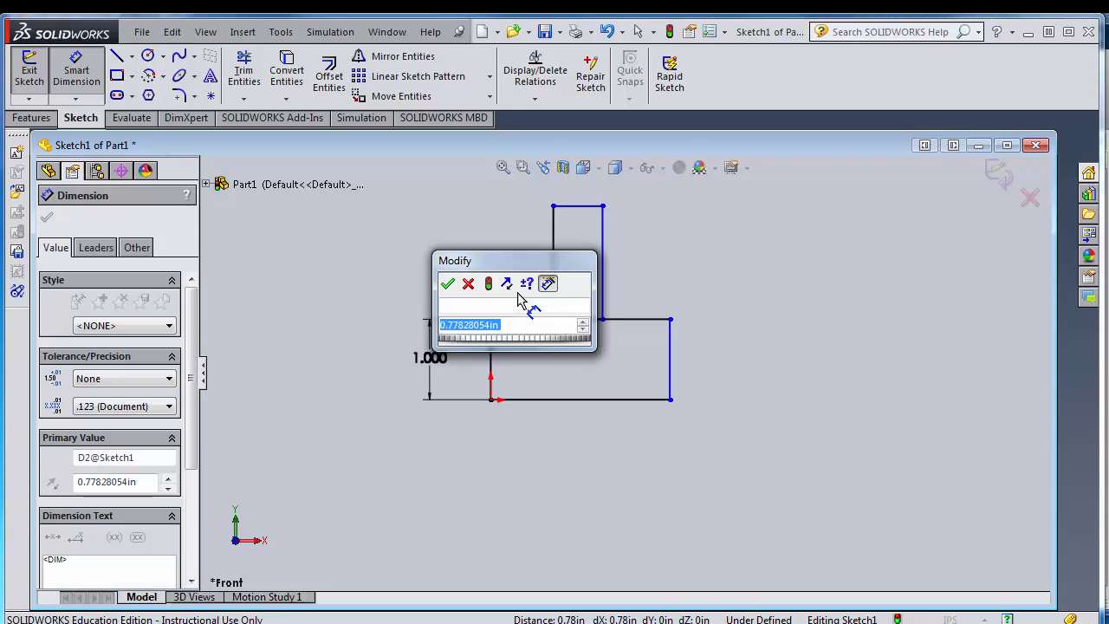
type("=")
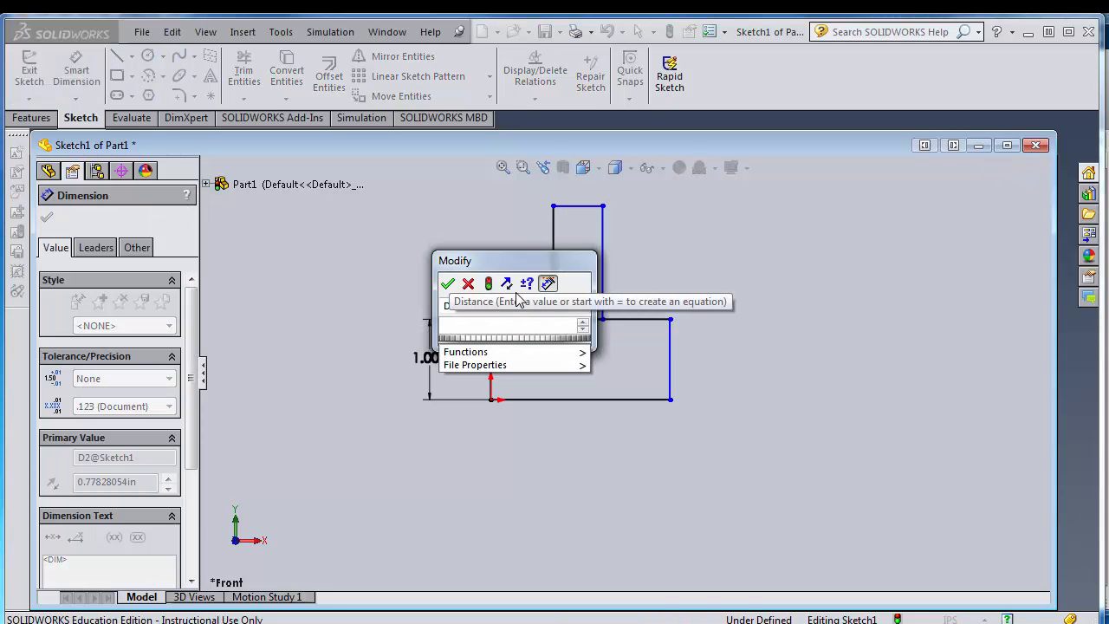
type("1.5")
key("Return")
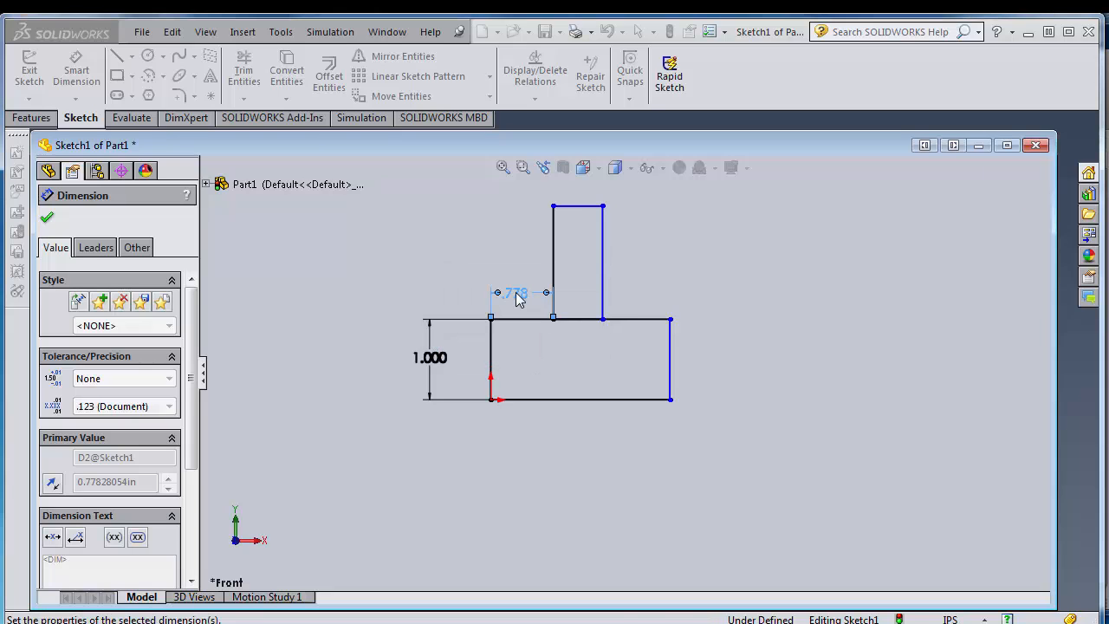
Dimension the narrow rectangle's width along its upper edge, try 1 in as the value, and undo that value change.
left_click(604, 207)
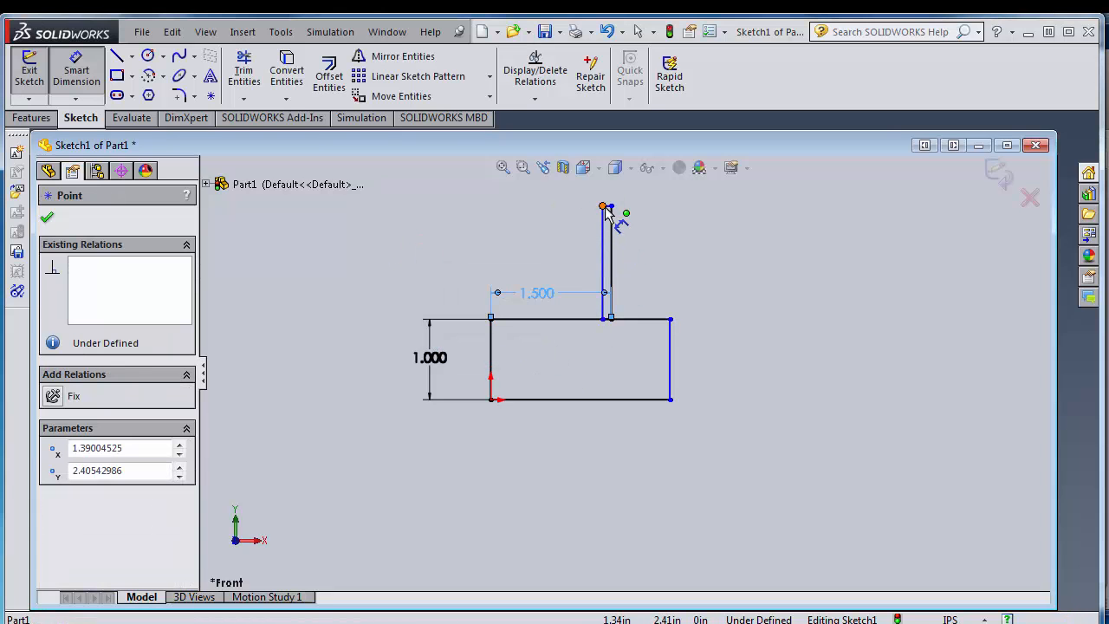
left_click(612, 206)
left_click(603, 189)
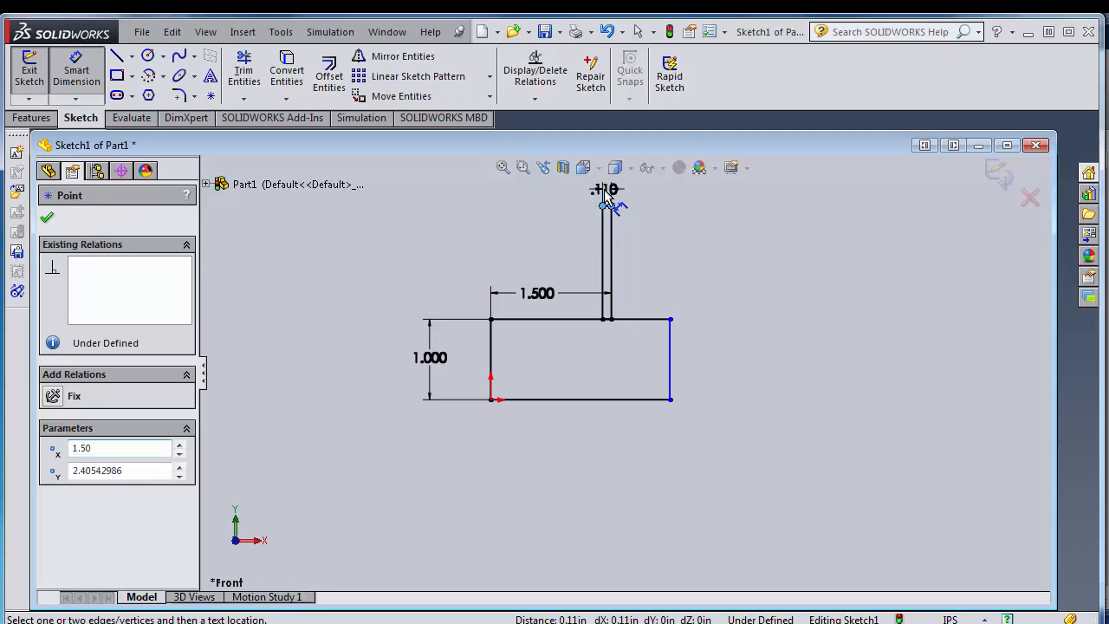
type("1.000in")
key("Return")
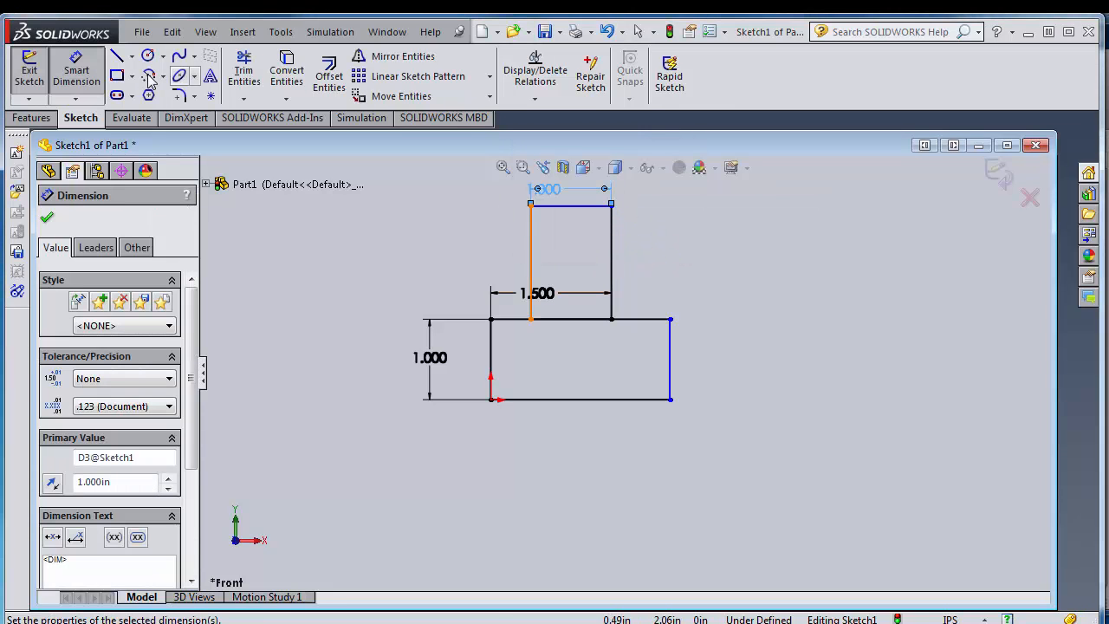
left_click(608, 33)
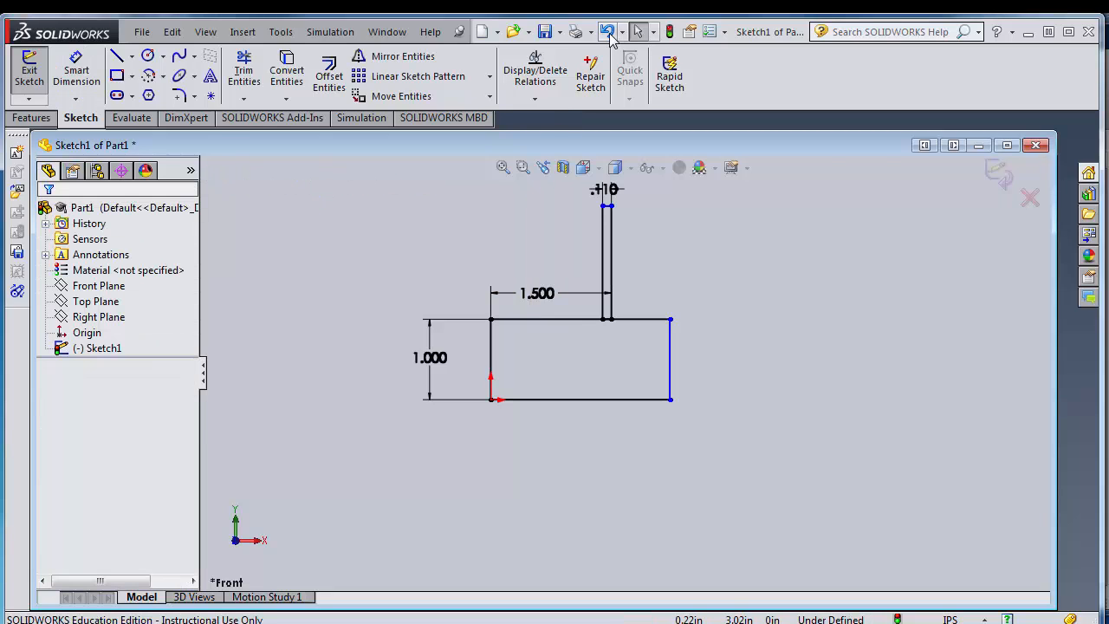
Dimension the wide rectangle's length between its two lower corners and set it to 4 in.
left_click(92, 76)
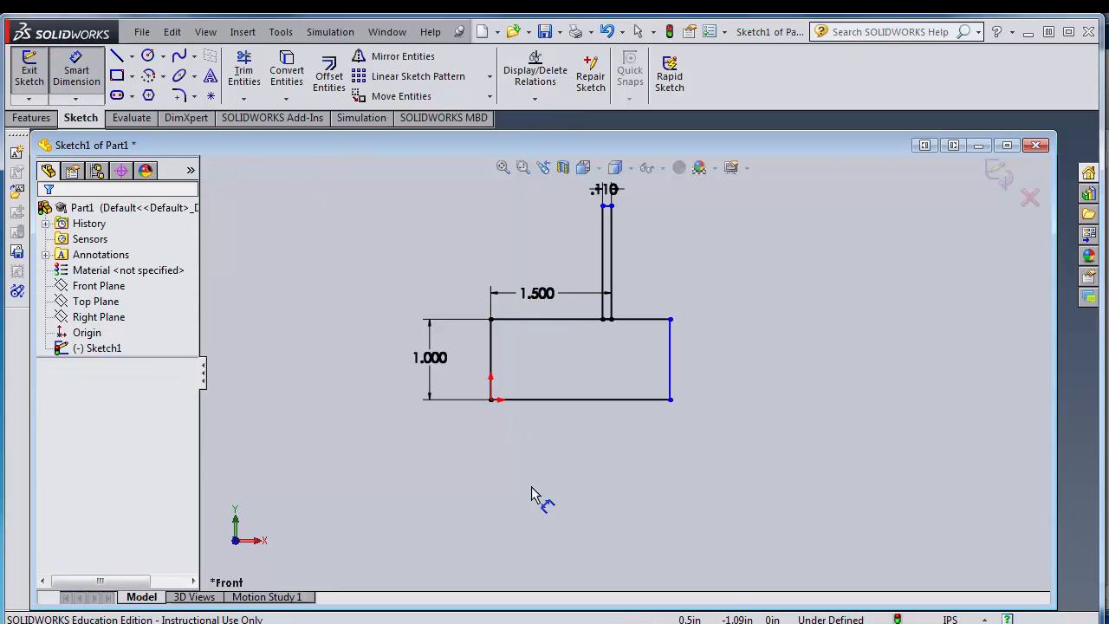
left_click(491, 399)
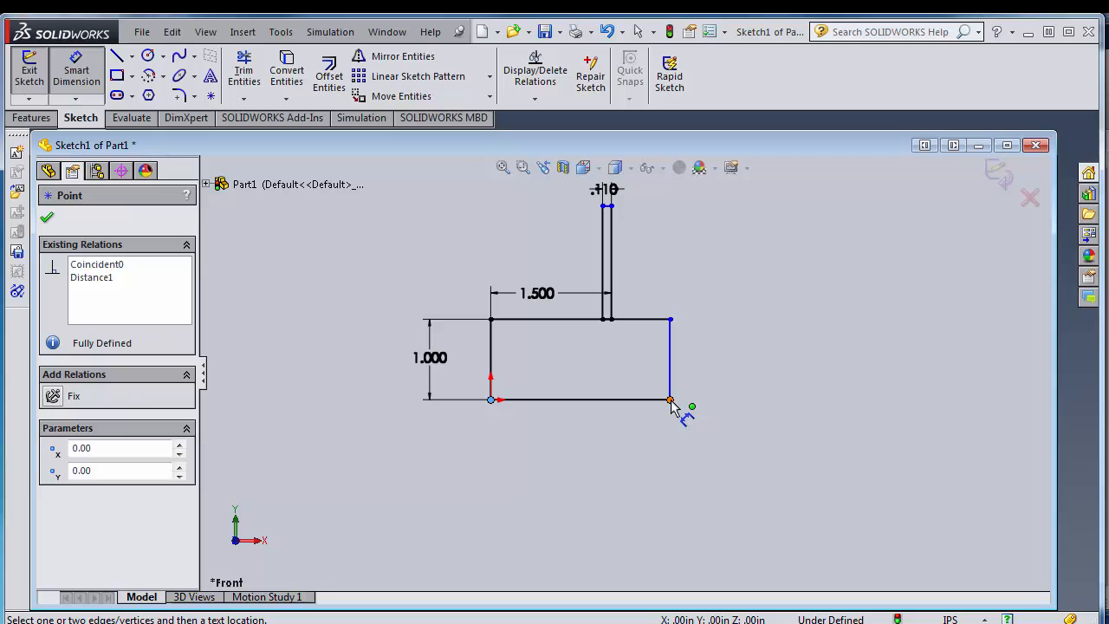
left_click(671, 400)
left_click(601, 455)
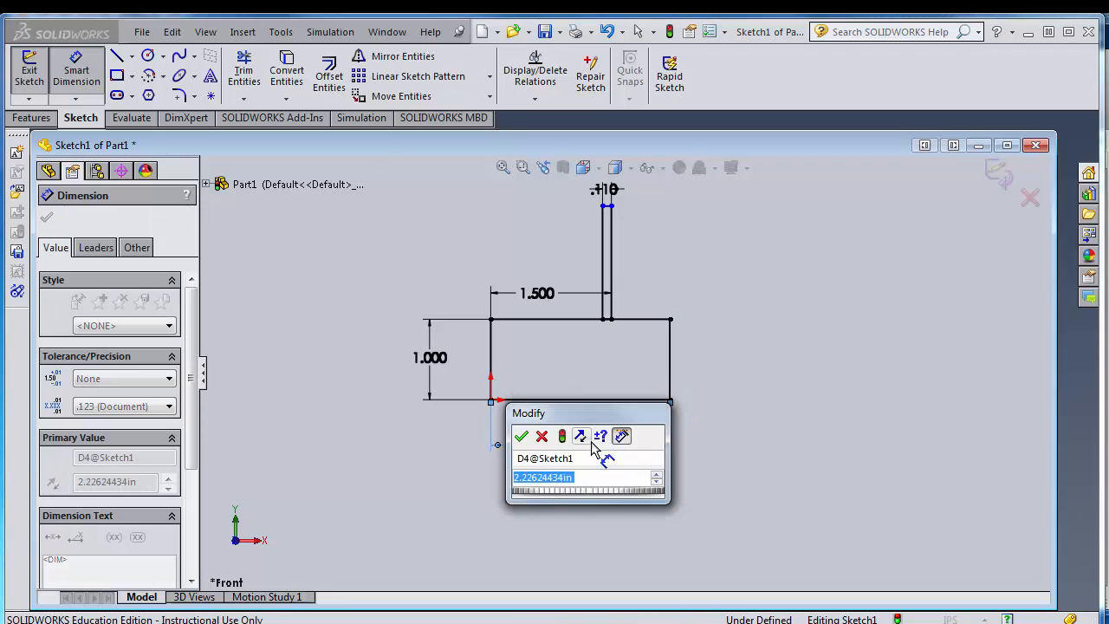
type("4")
key("Return")
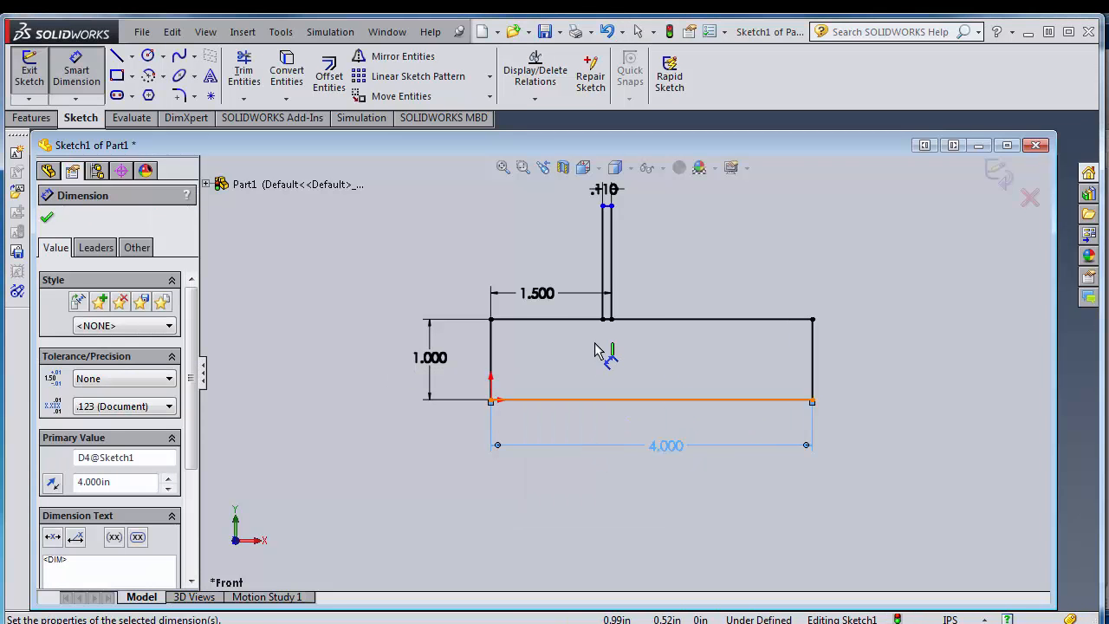
Set the narrow rectangle's width dimension to 1 in and finish the Smart Dimension tool.
scroll(648, 292, "up", 2)
scroll(629, 376, "down", 6)
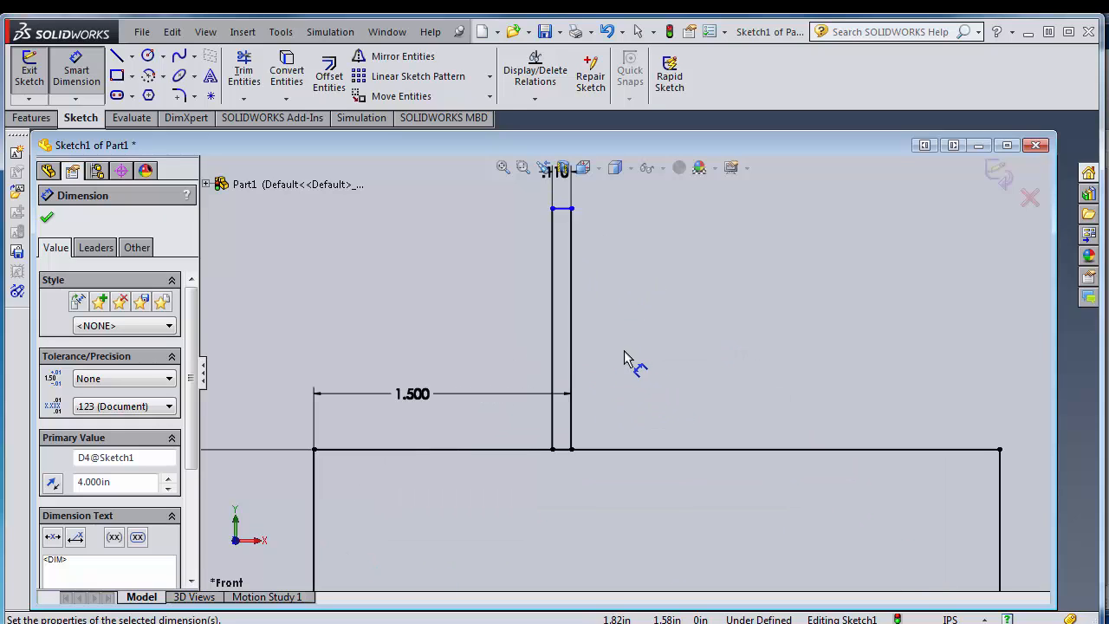
scroll(610, 244, "up", 3)
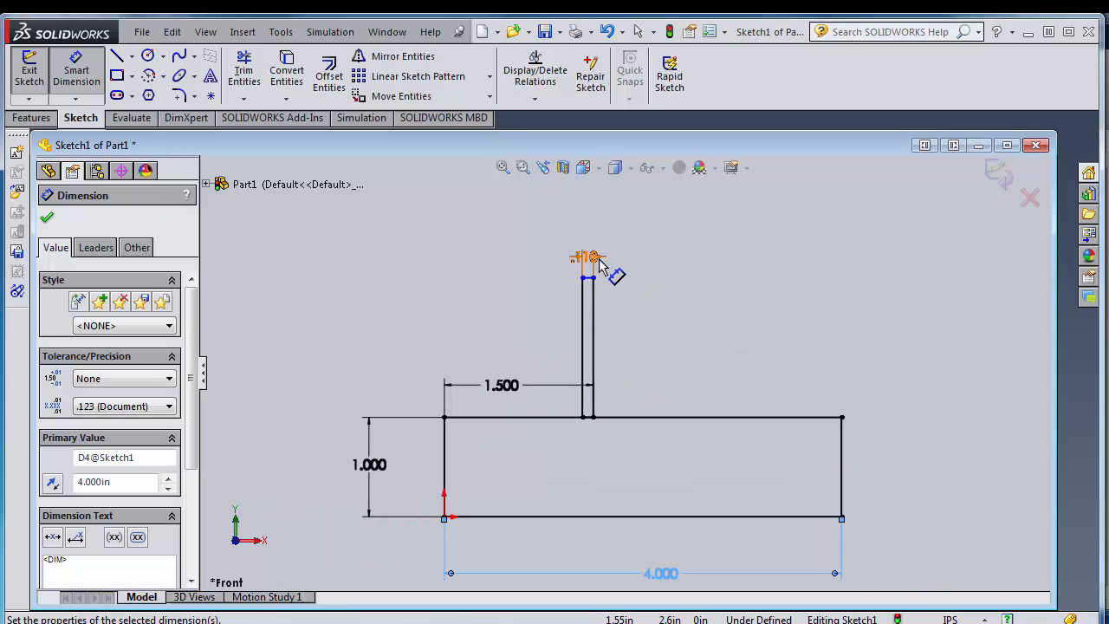
double_click(600, 264)
type("1")
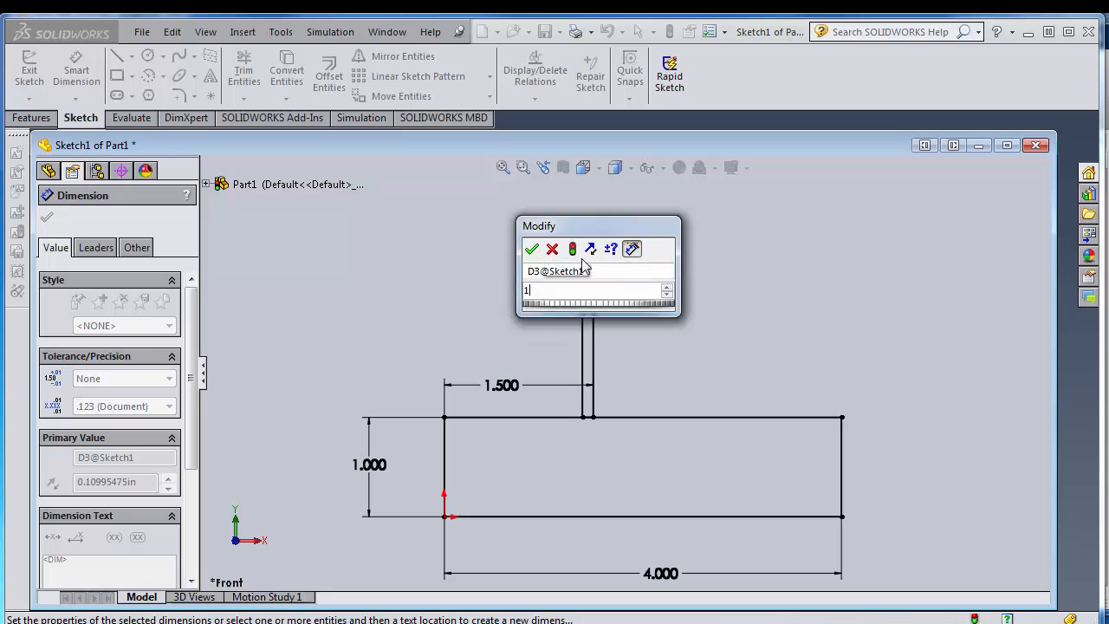
key("Return")
key("Escape")
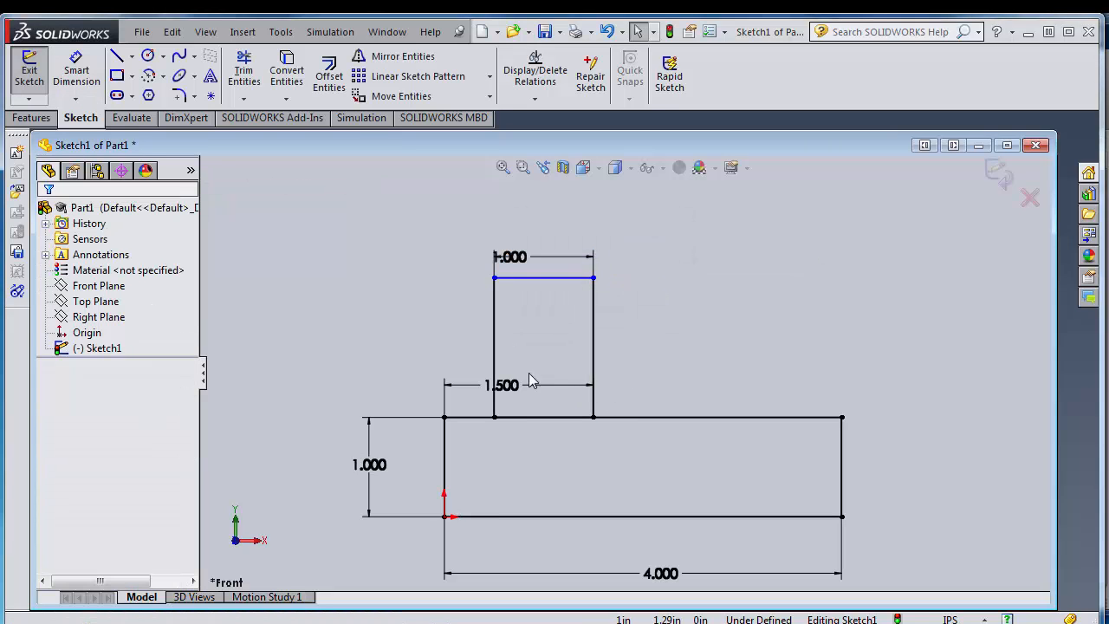
Replace the narrow rectangle's offset dimension with a 1.5 in dimension between its right edge and the wide rectangle's upper-right corner.
left_click(529, 377)
key("Delete")
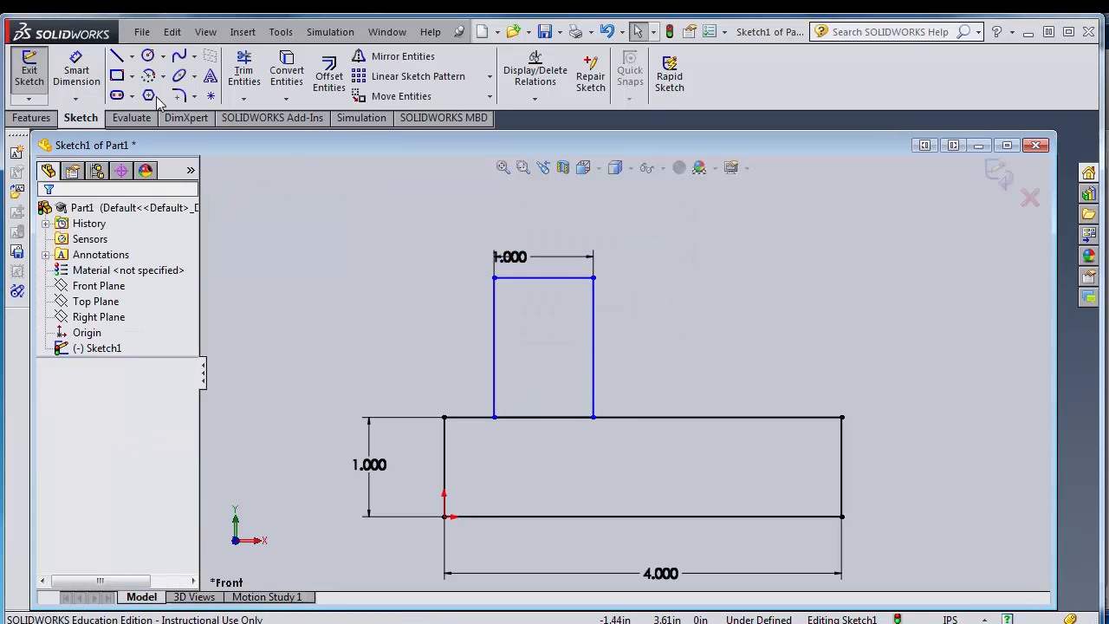
left_click(76, 71)
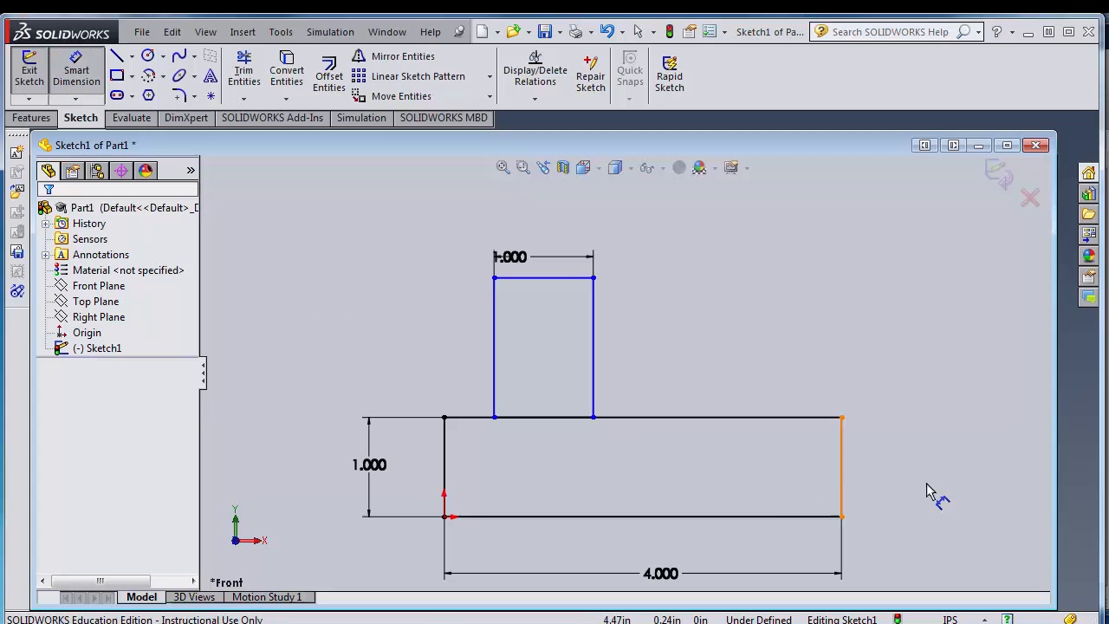
left_click(843, 419)
left_click(594, 364)
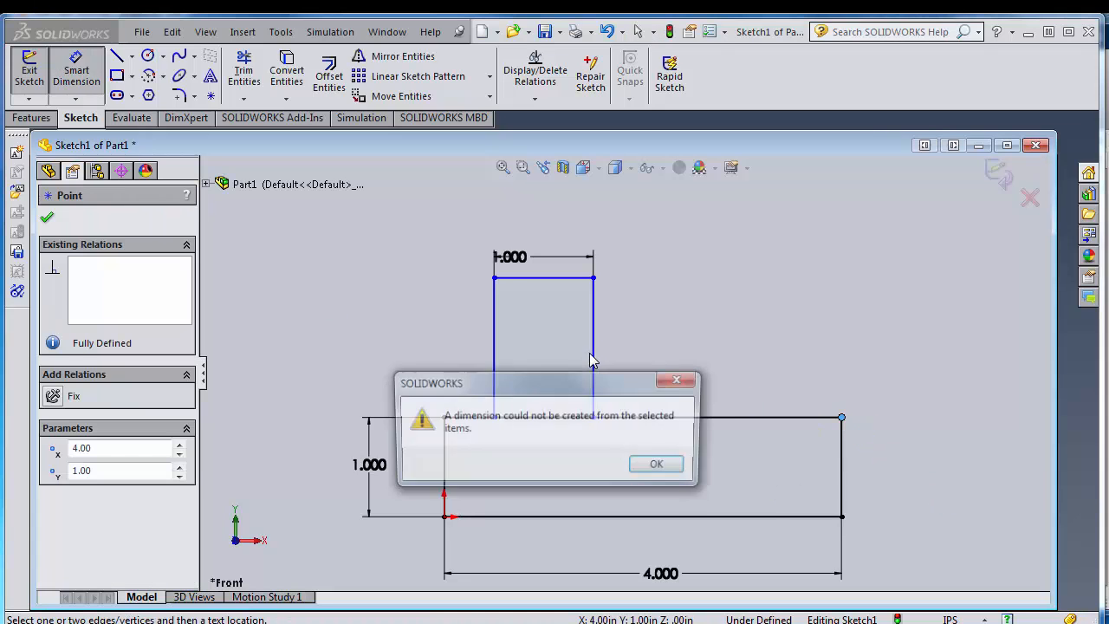
left_click(679, 380)
left_click(842, 418)
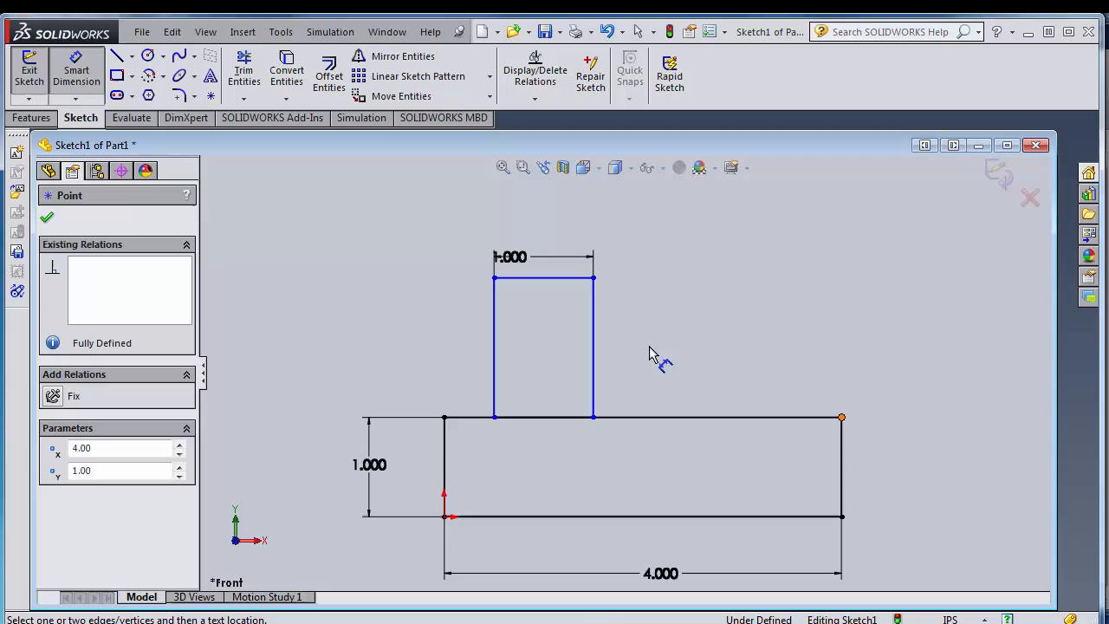
left_click(594, 355)
left_click(705, 368)
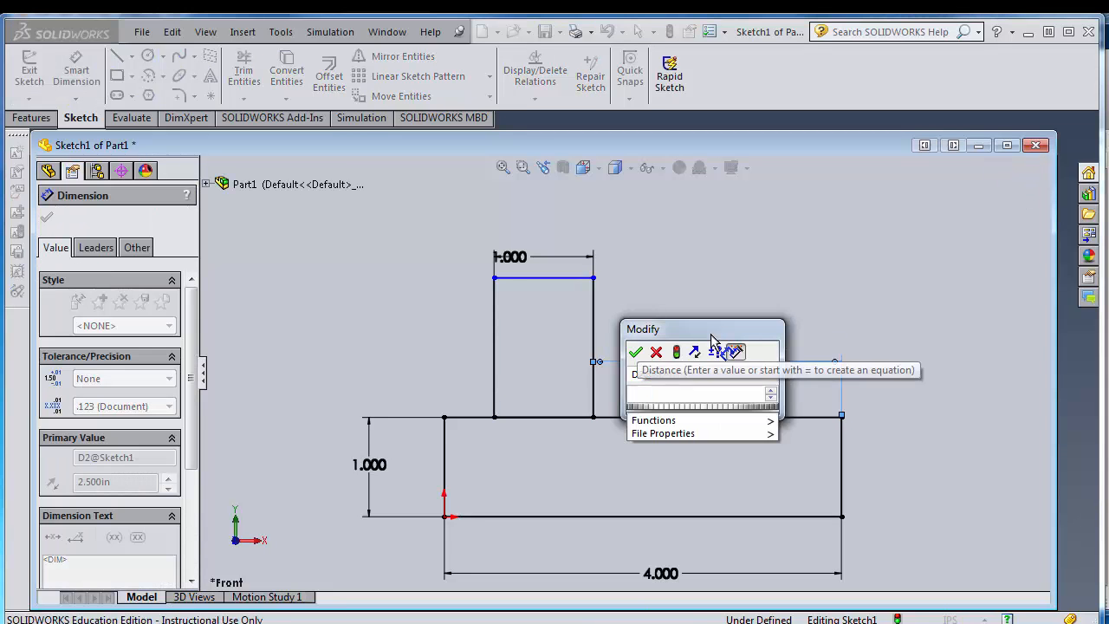
type("1.5")
key("Return")
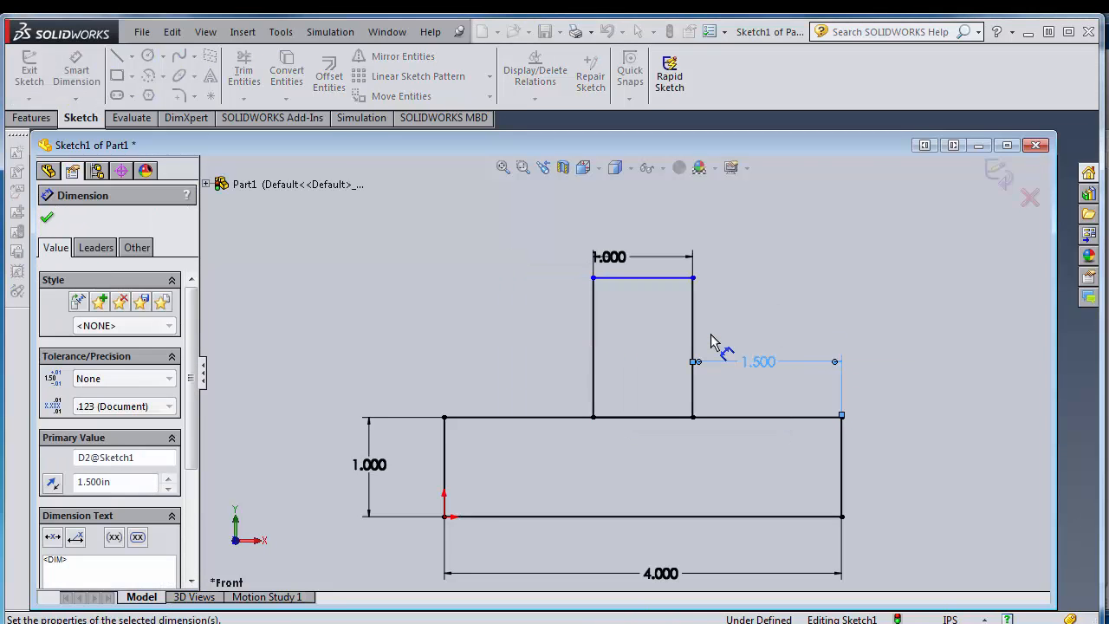
Dimension the narrow rectangle's height along its left edge and set it to 4 in.
left_click(593, 343)
left_click(548, 345)
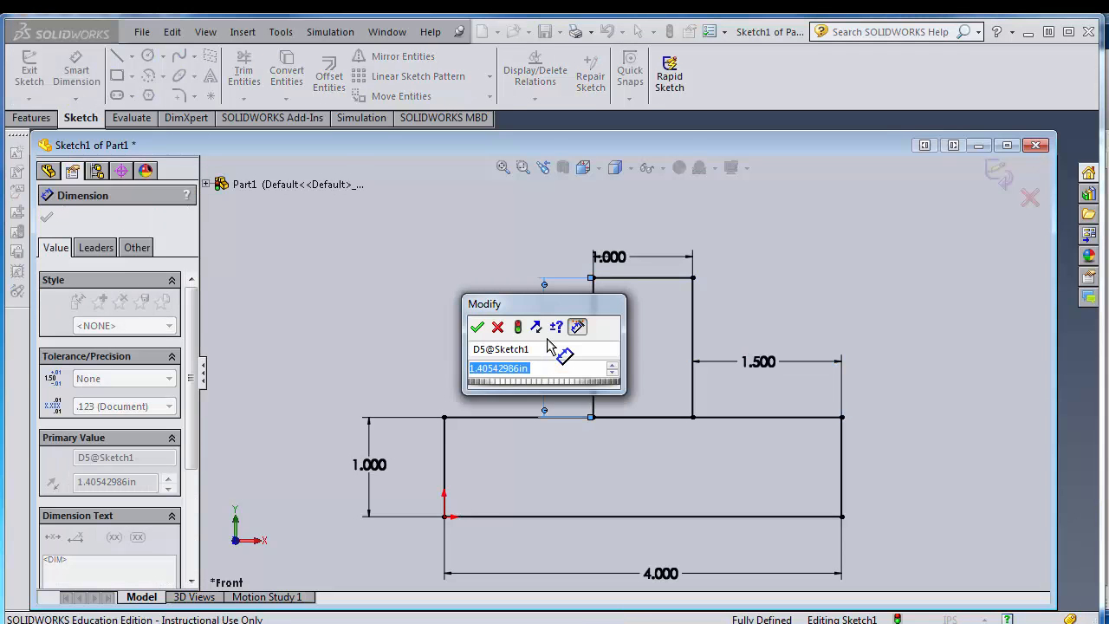
type("=")
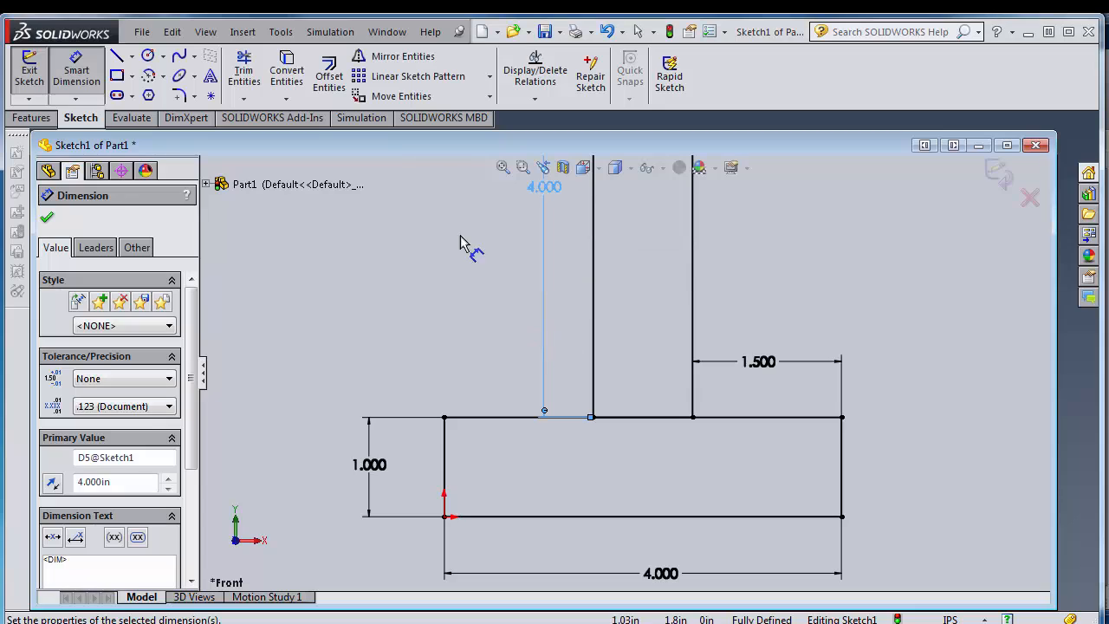
scroll(604, 322, "up", 4)
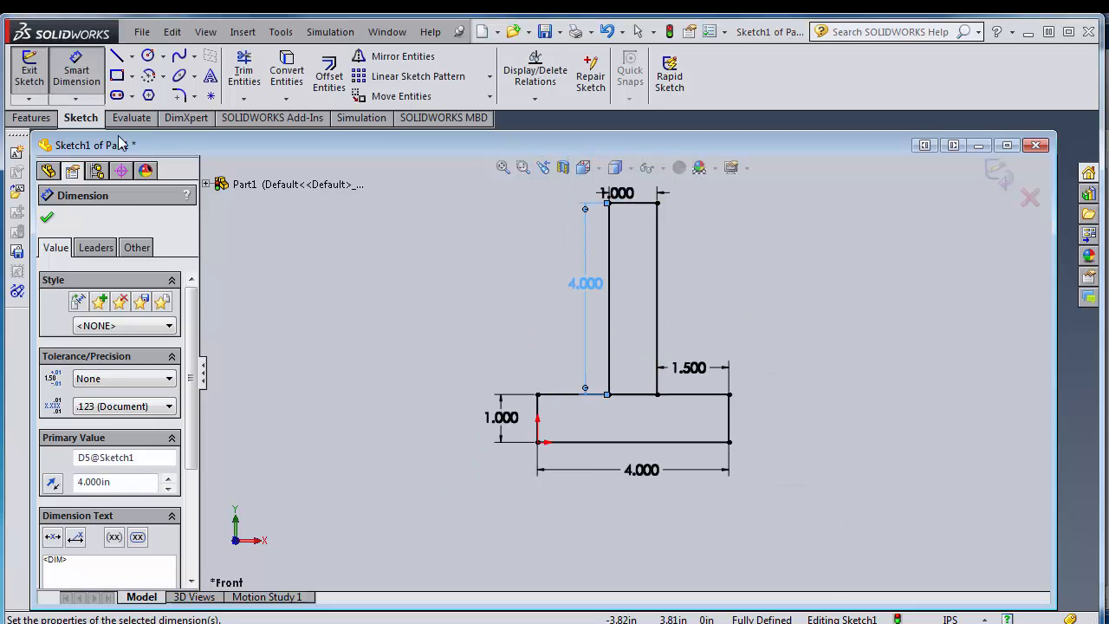
Finish dimensioning and start an Extruded Boss/Base with both the wide and narrow rectangle regions as its contours.
left_click(47, 221)
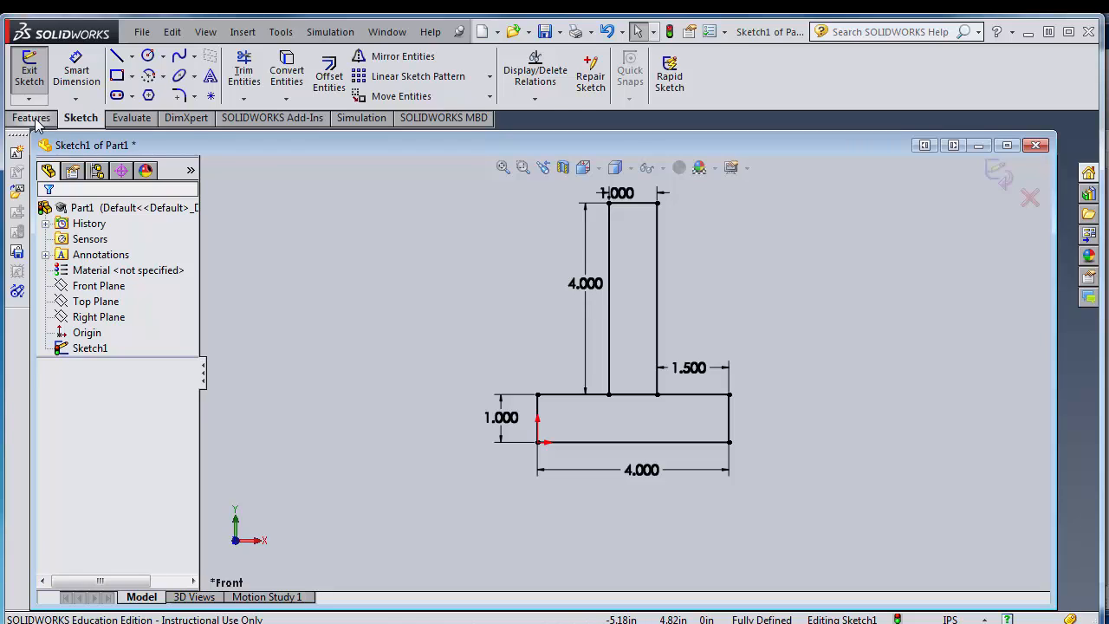
left_click(35, 120)
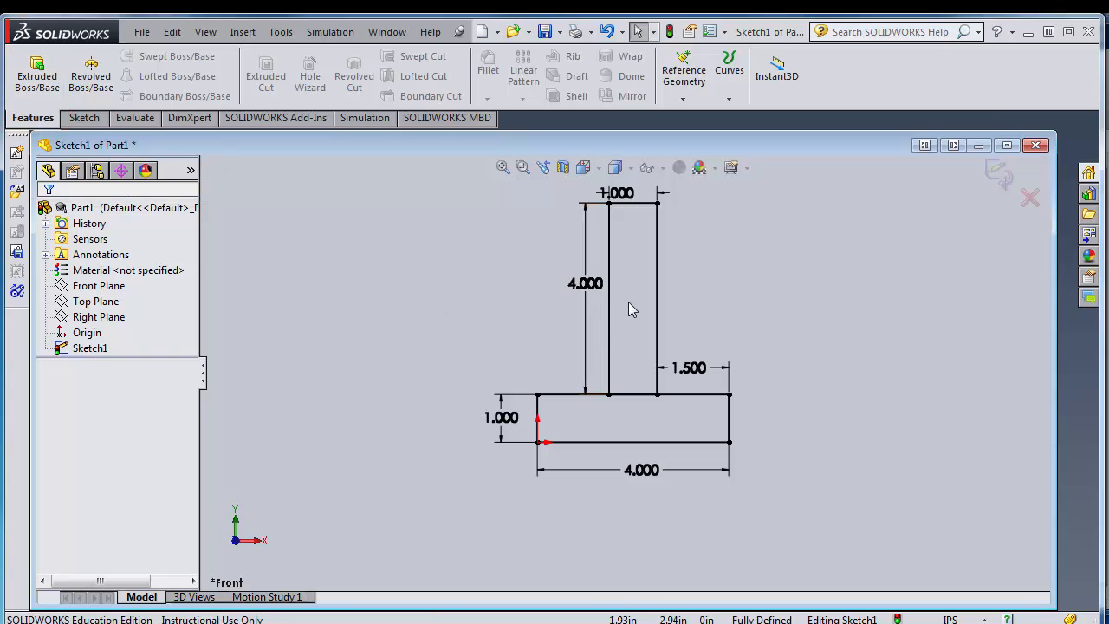
scroll(512, 308, "up", 2)
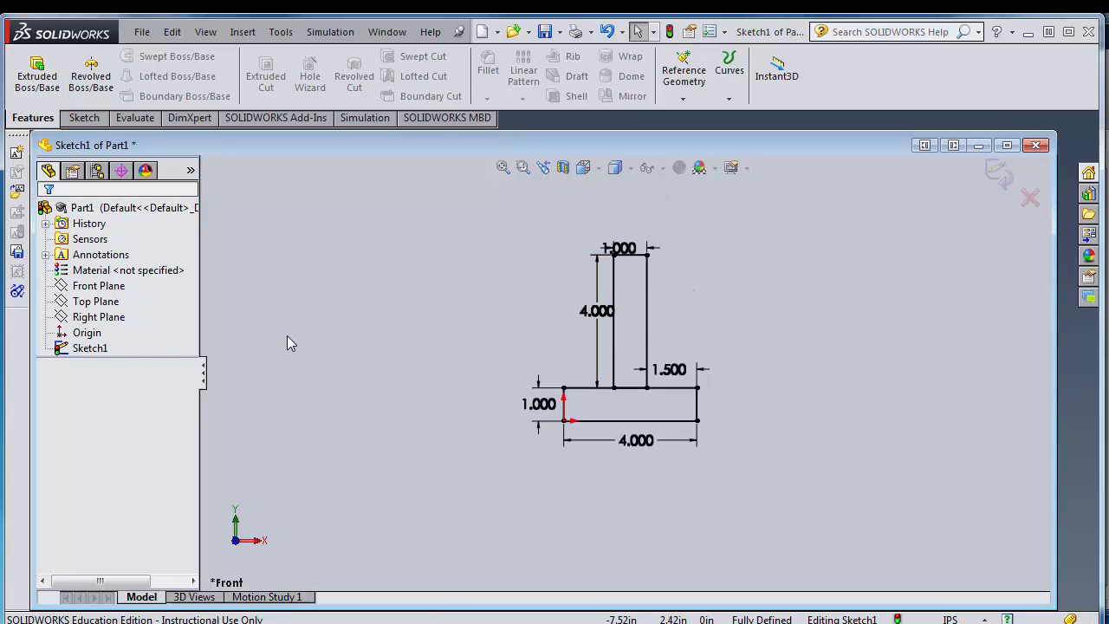
left_click(90, 288)
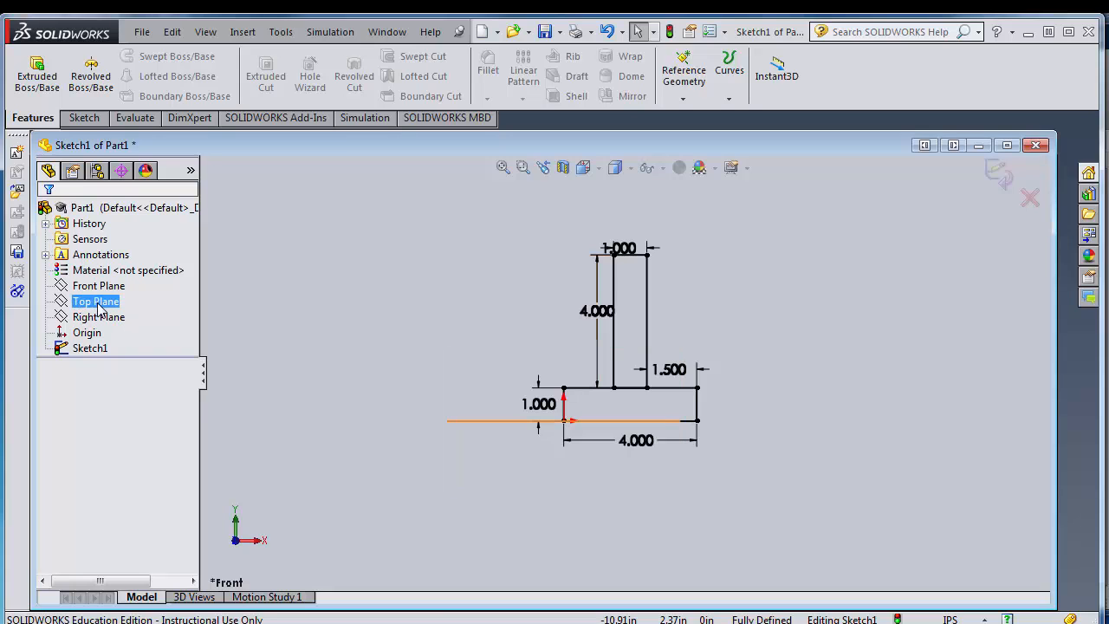
left_click(26, 82)
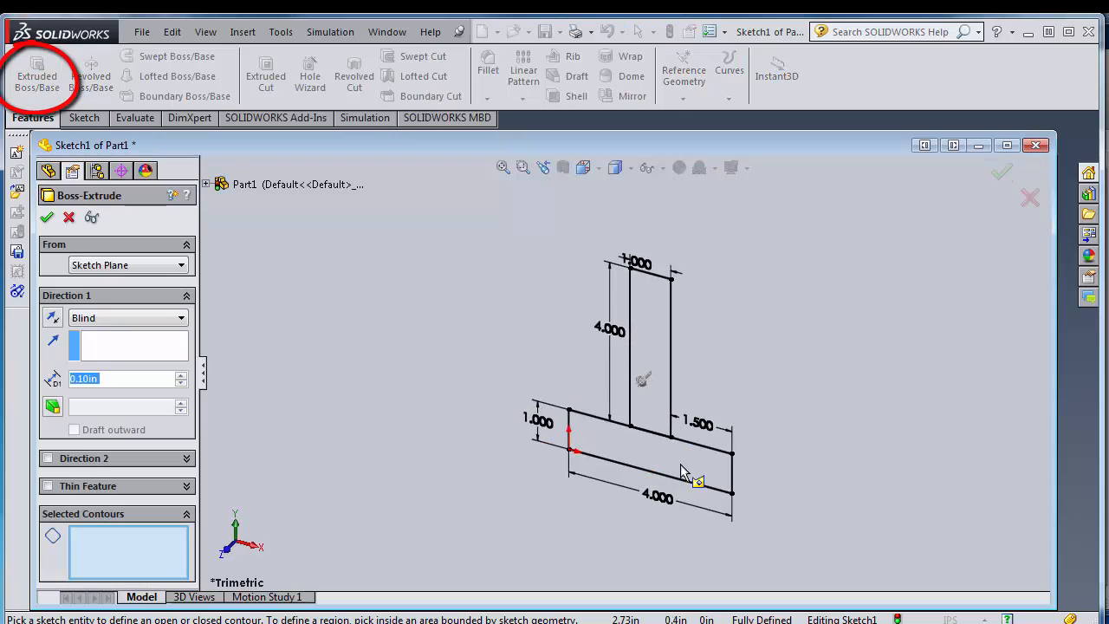
left_click(675, 461)
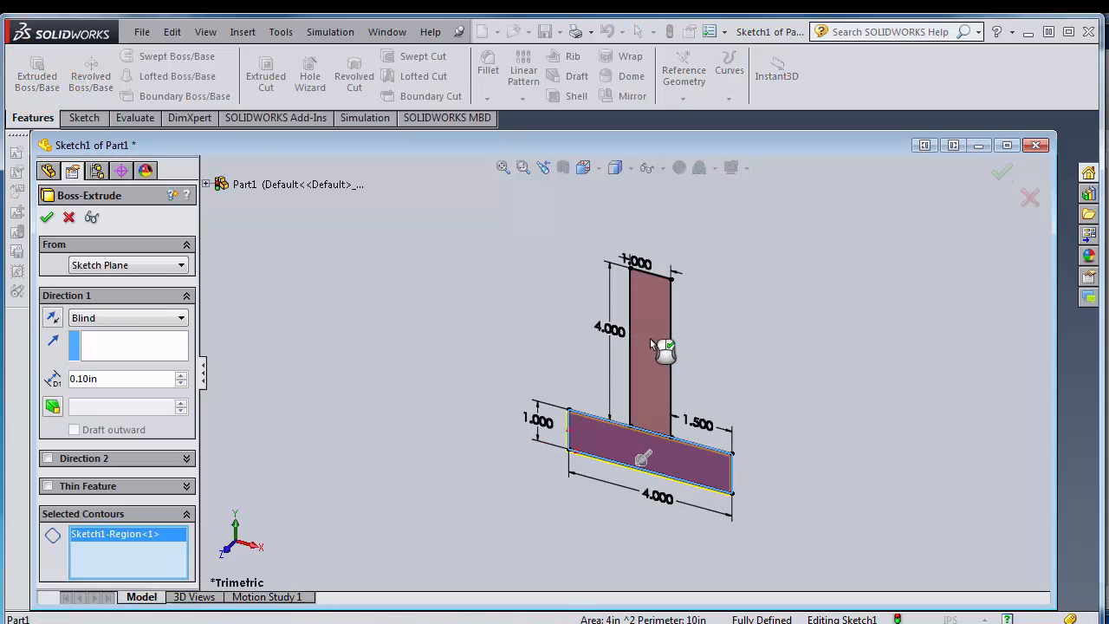
left_click(649, 338)
scroll(539, 364, "up", 1)
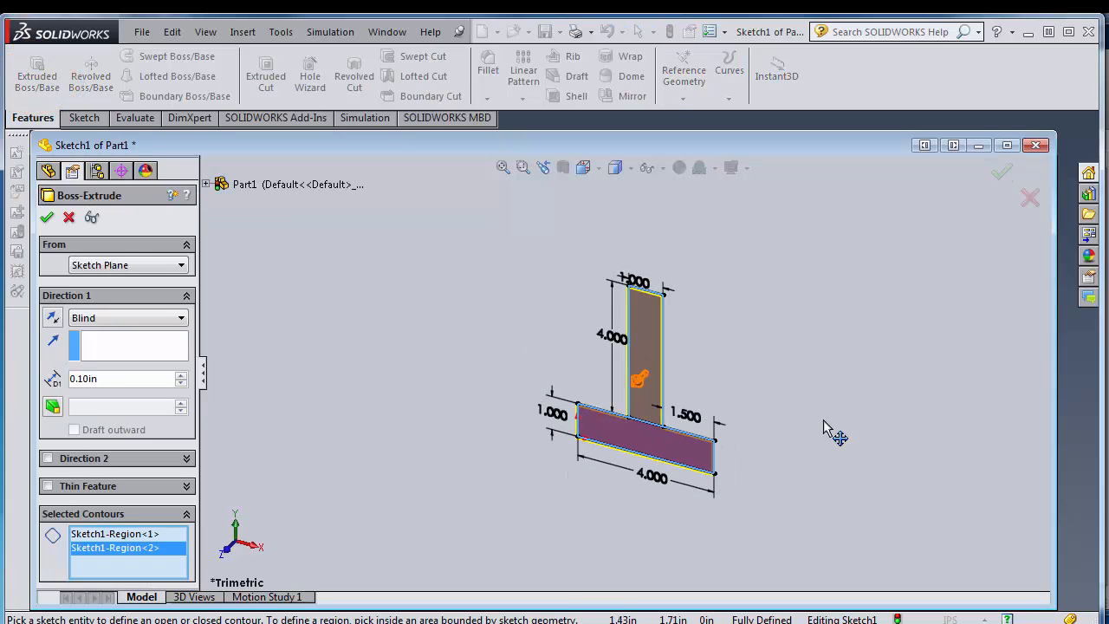
scroll(813, 394, "down", 1)
scroll(631, 310, "down", 1)
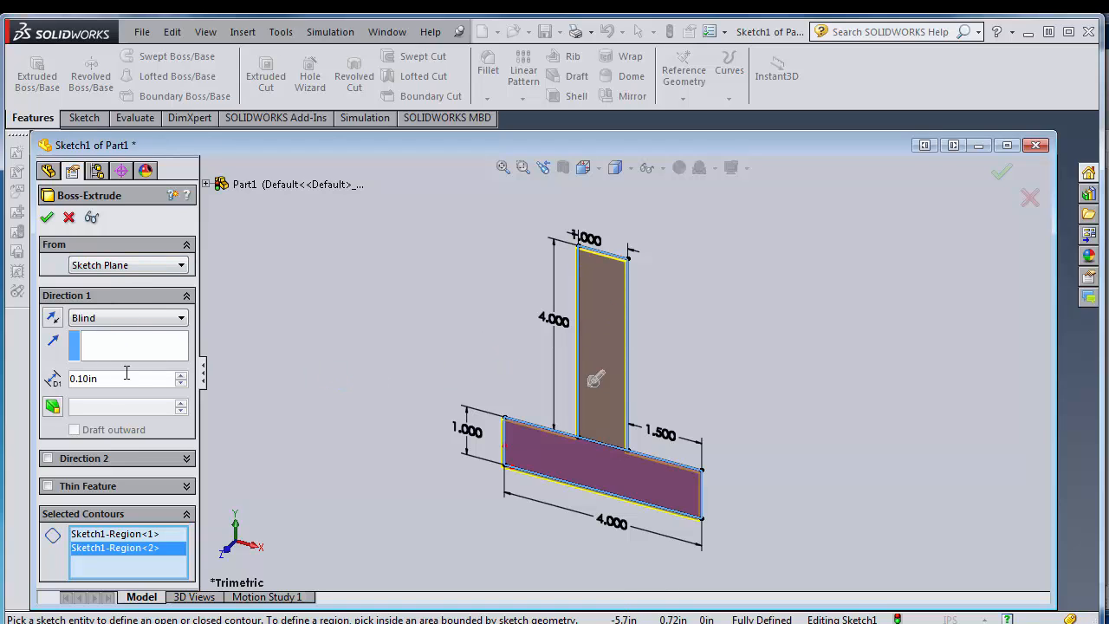
Extrude the inverted-T profile to a blind depth of 1 in.
left_click(53, 319)
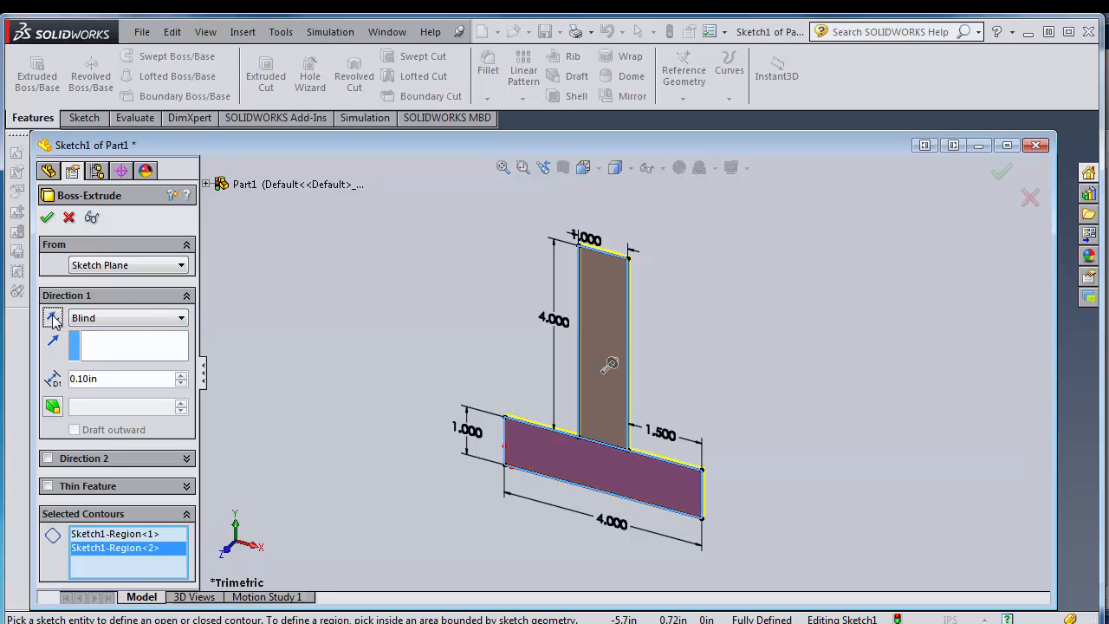
left_click(114, 322)
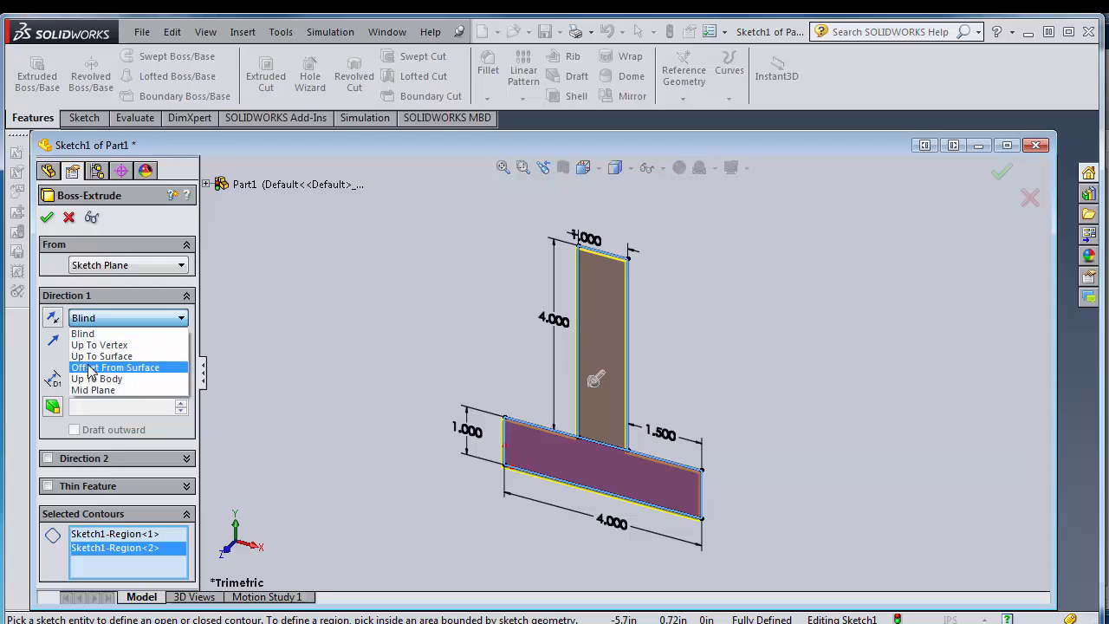
left_click(252, 373)
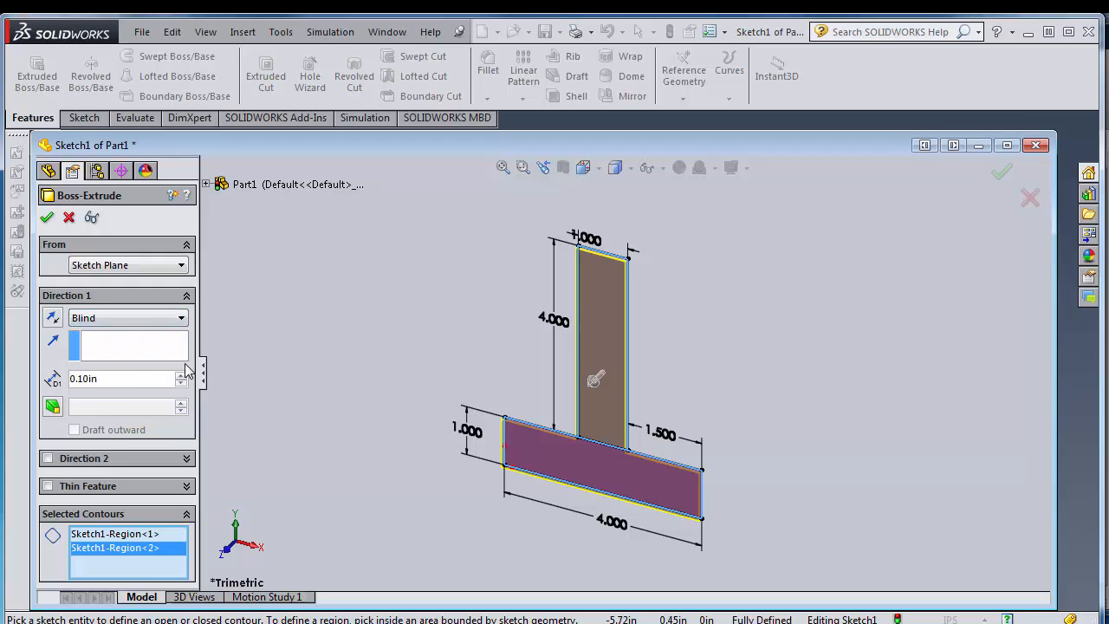
double_click(110, 379)
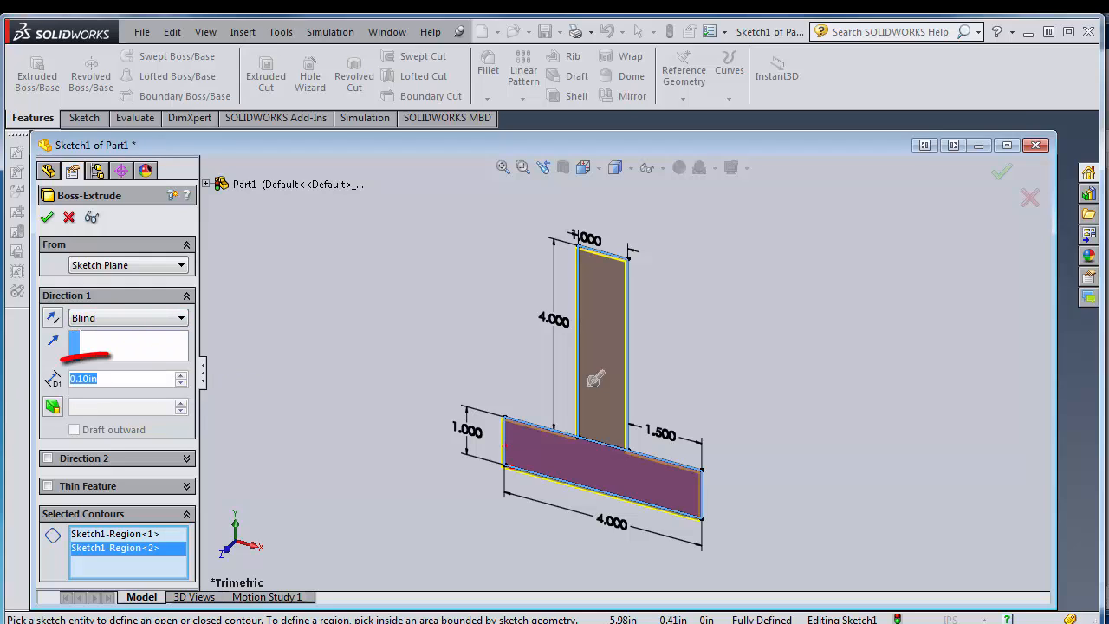
key("BackSpace")
type("1")
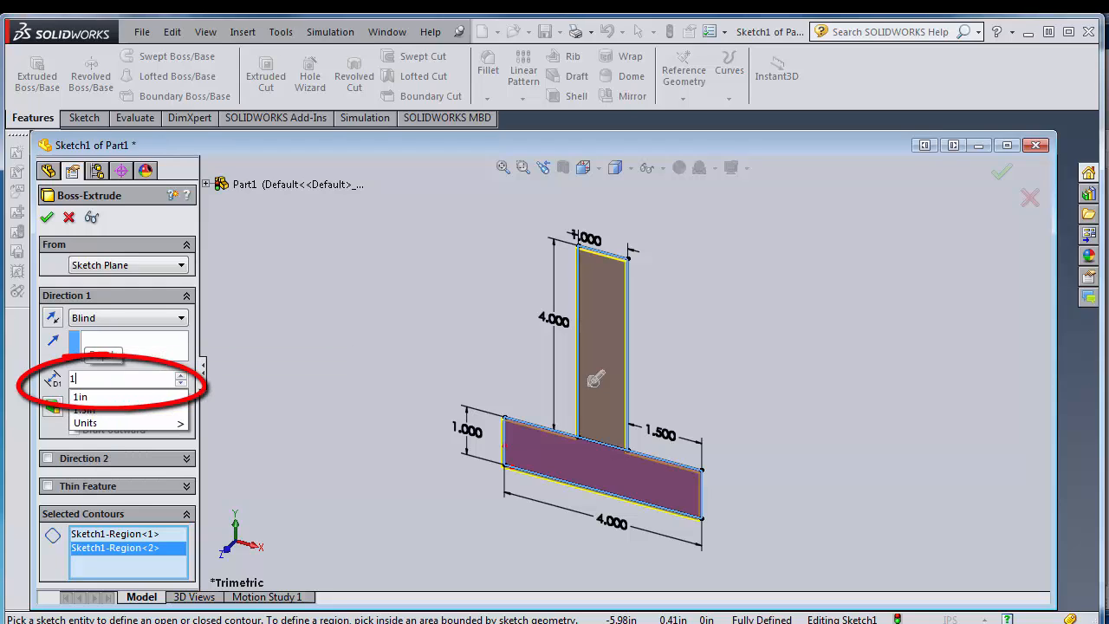
key("Return")
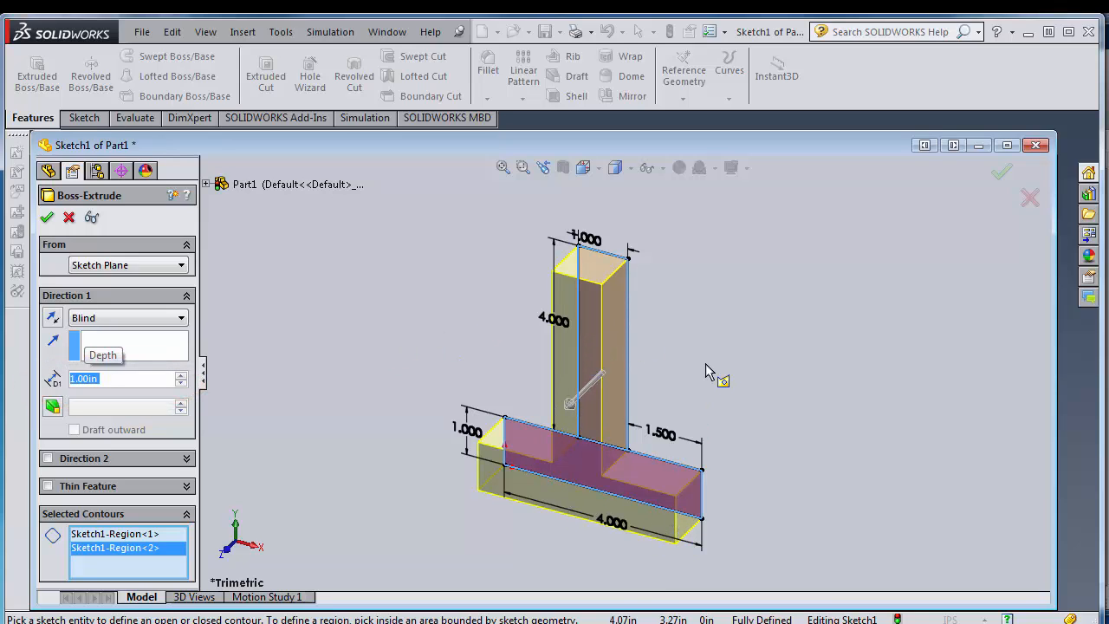
left_click(47, 218)
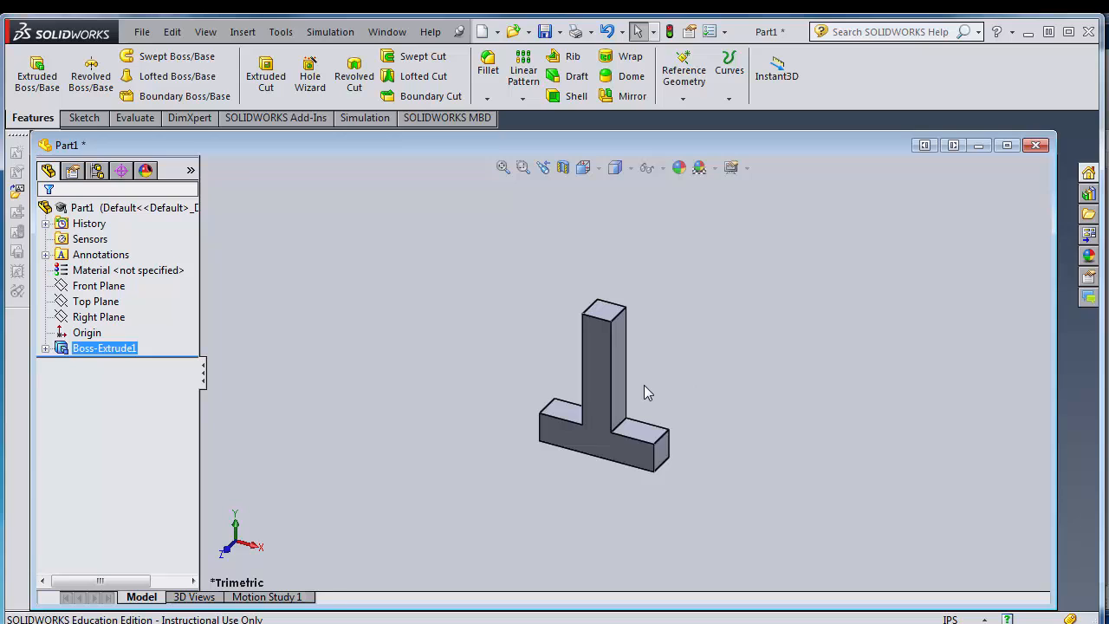
View the model normal to the Front Plane and open a new sketch on the inverted T's front face.
left_click(99, 286)
left_click(174, 265)
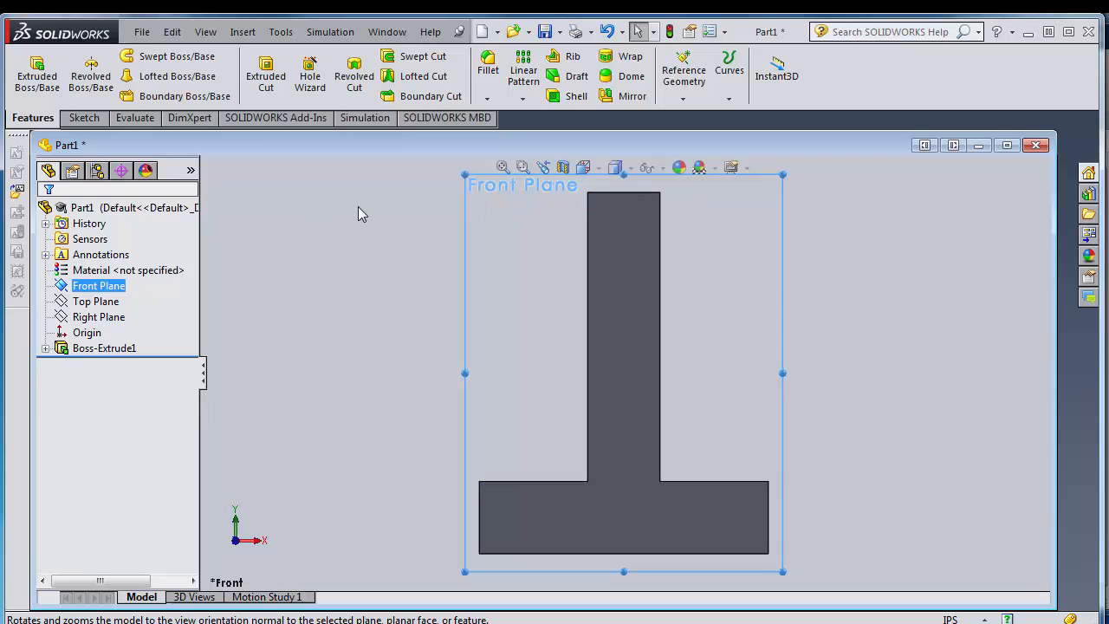
right_click(101, 291)
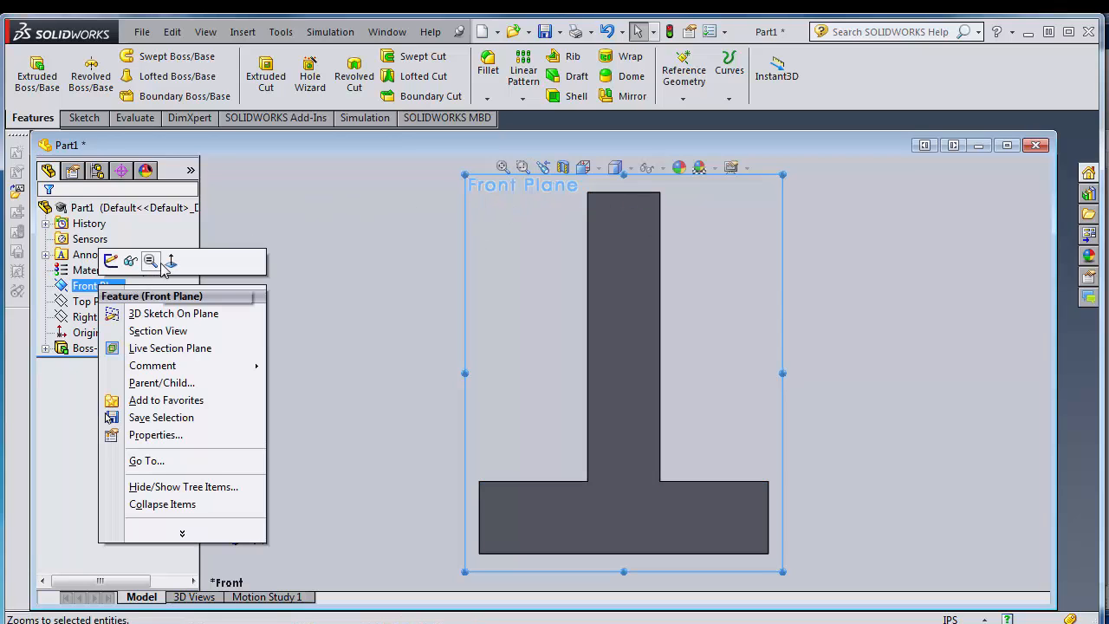
left_click(173, 261)
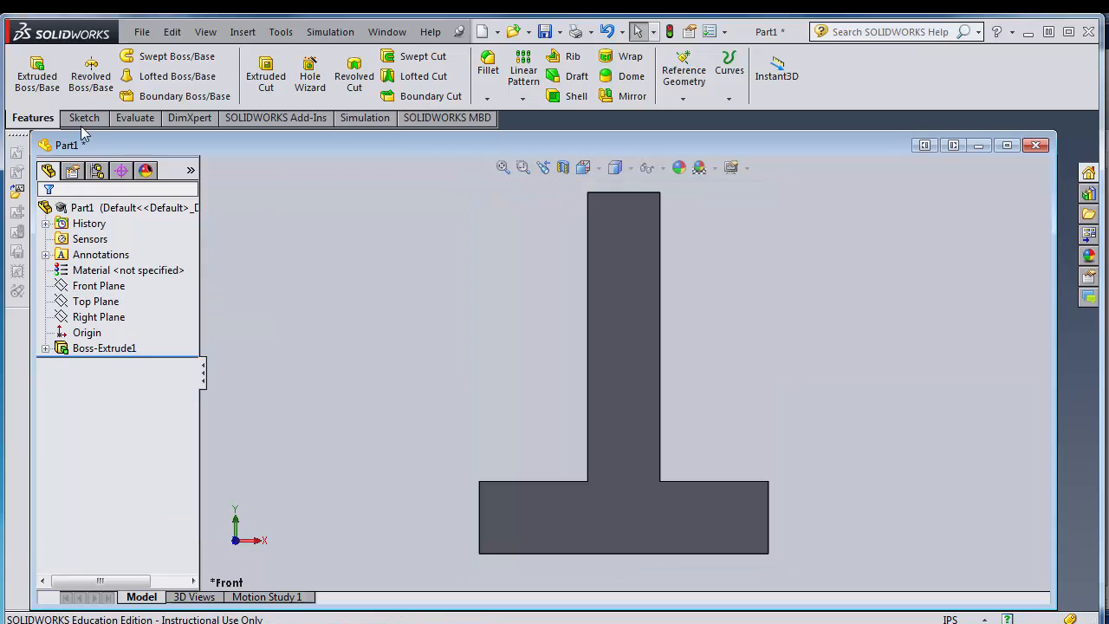
left_click(80, 118)
left_click(29, 70)
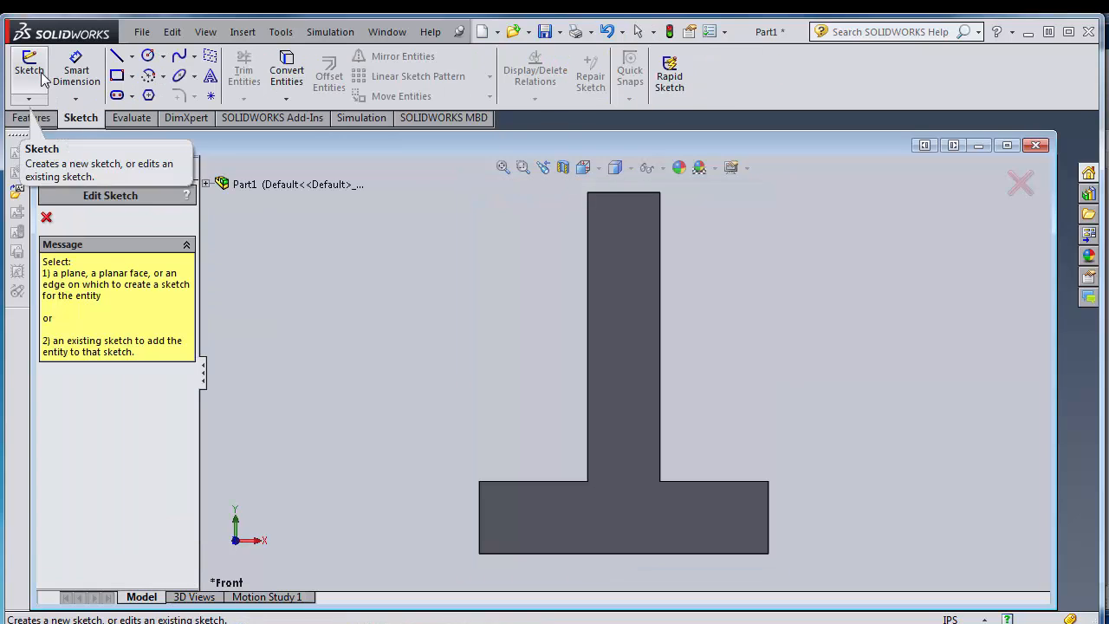
left_click(602, 282)
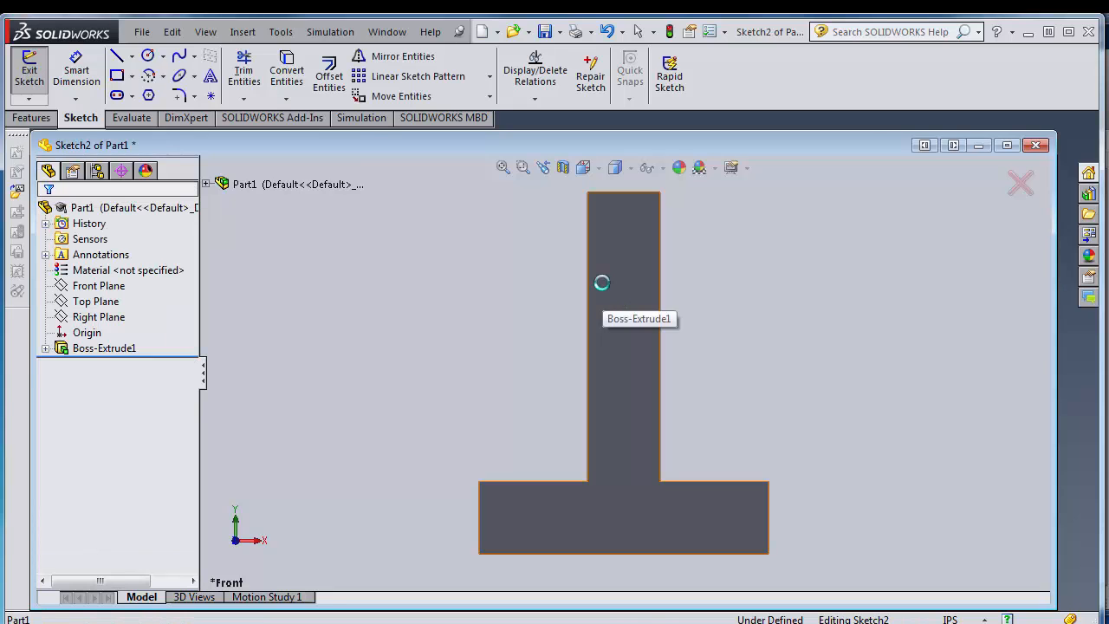
Sketch a line from the stem's upper-left corner to its top edge's midpoint, continuing with a vertical line about 0.59 in downward.
left_click(115, 57)
scroll(745, 232, "down", 2)
scroll(606, 203, "up", 1)
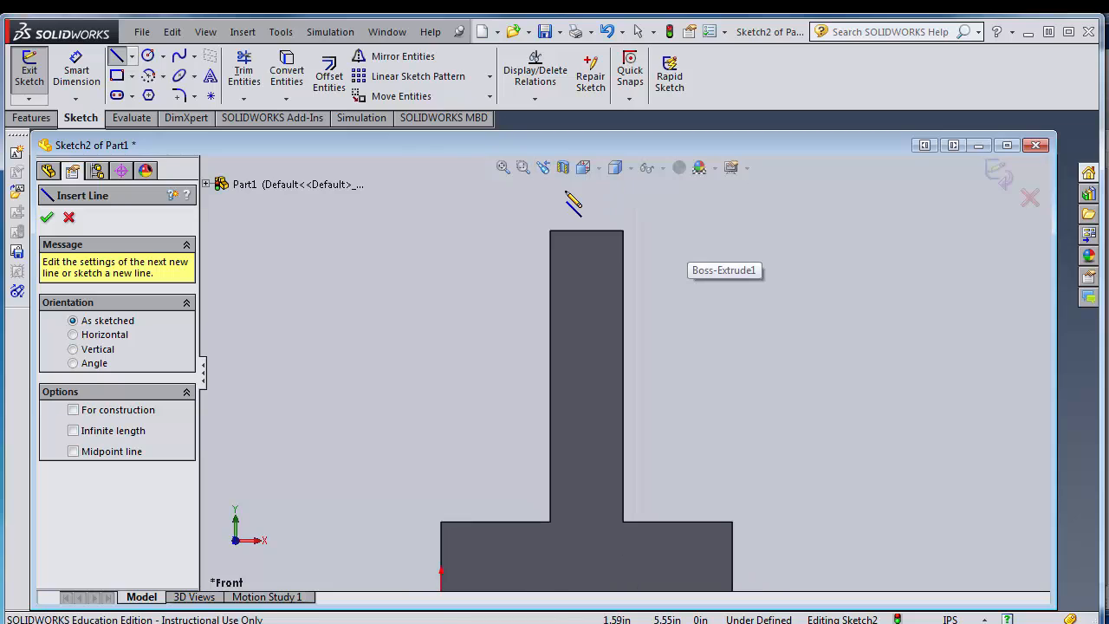
scroll(571, 206, "down", 3)
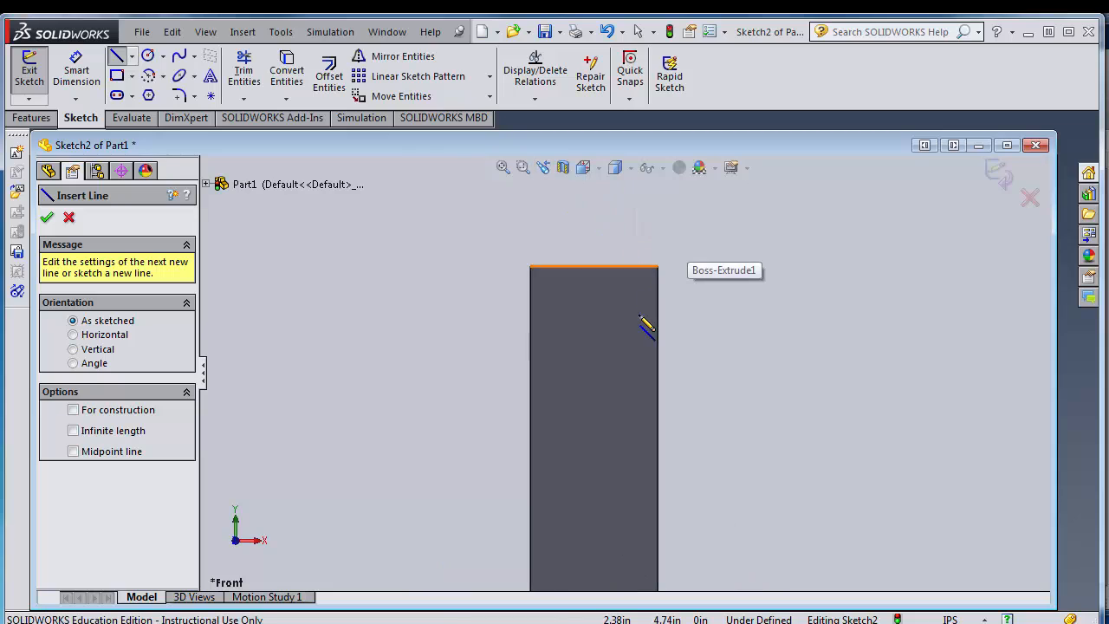
left_click(530, 267)
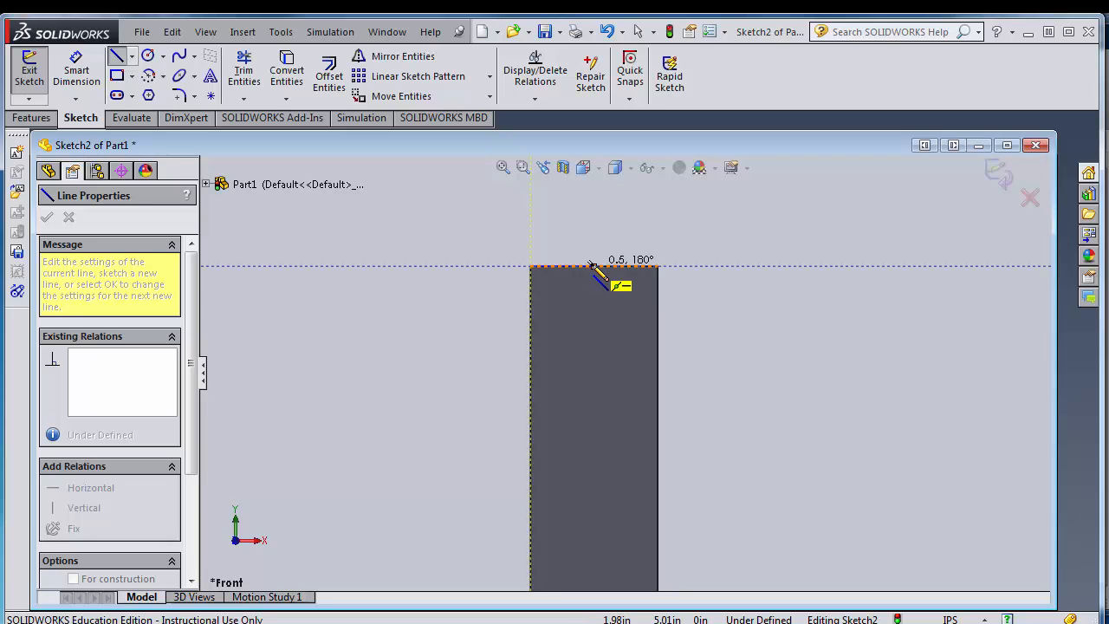
left_click(594, 265)
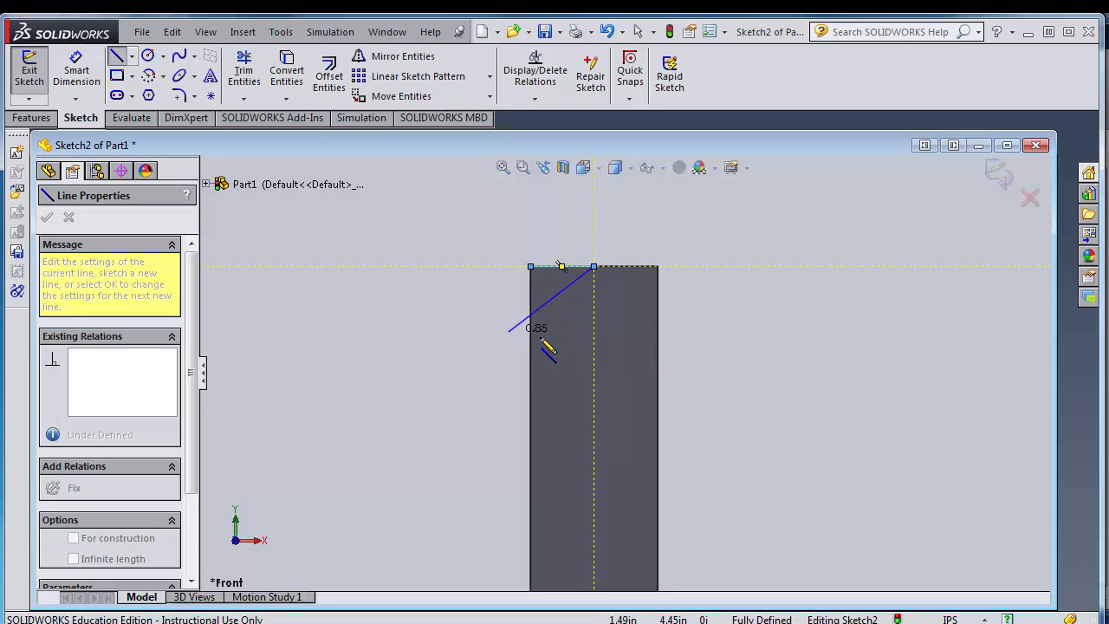
left_click(594, 340)
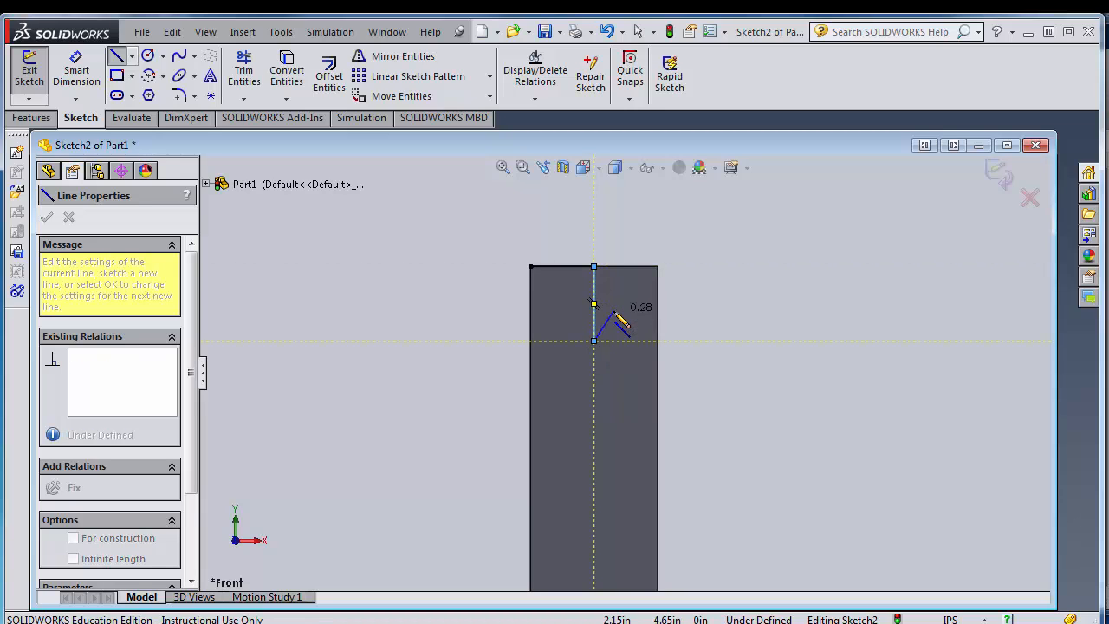
key("Escape")
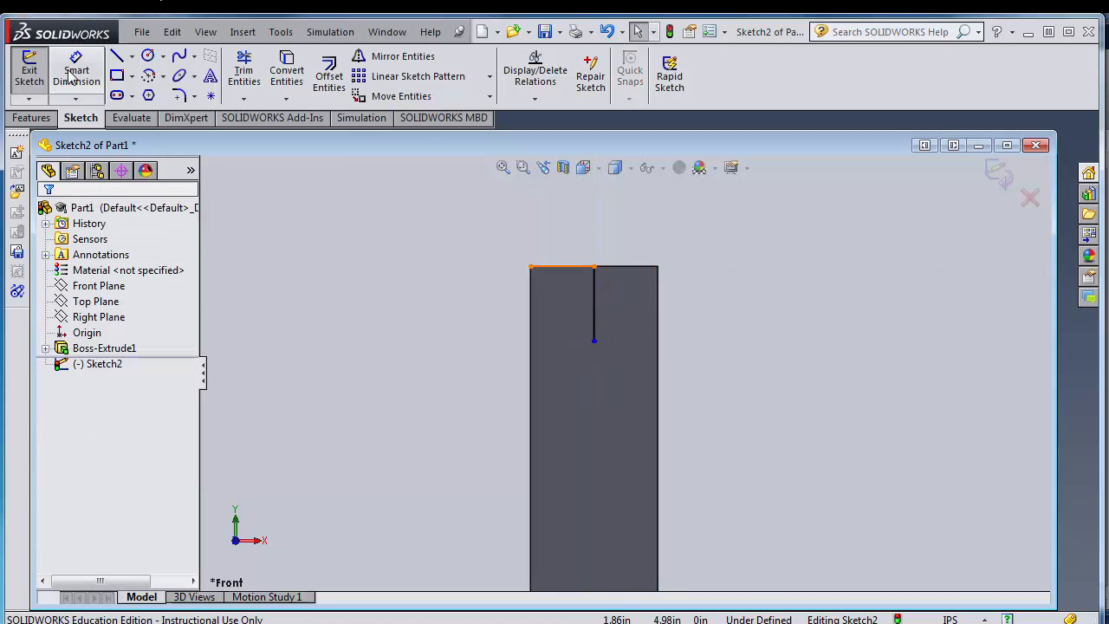
Dimension the vertical line with Smart Dimension and set its length to 0.5 in.
left_click(72, 75)
left_click(592, 303)
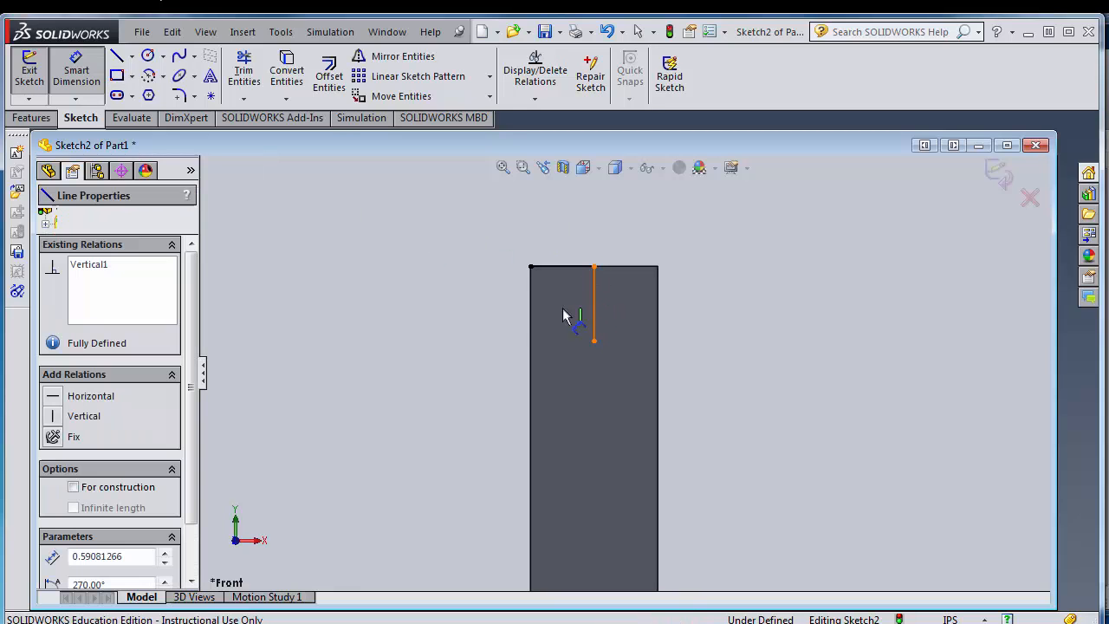
left_click(488, 308)
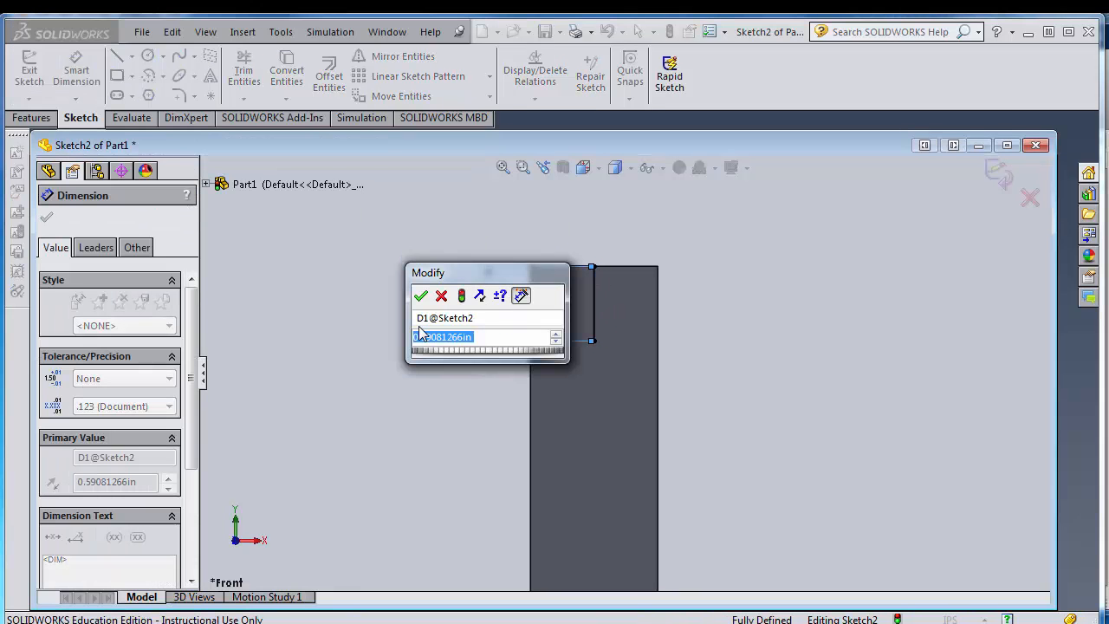
type("=")
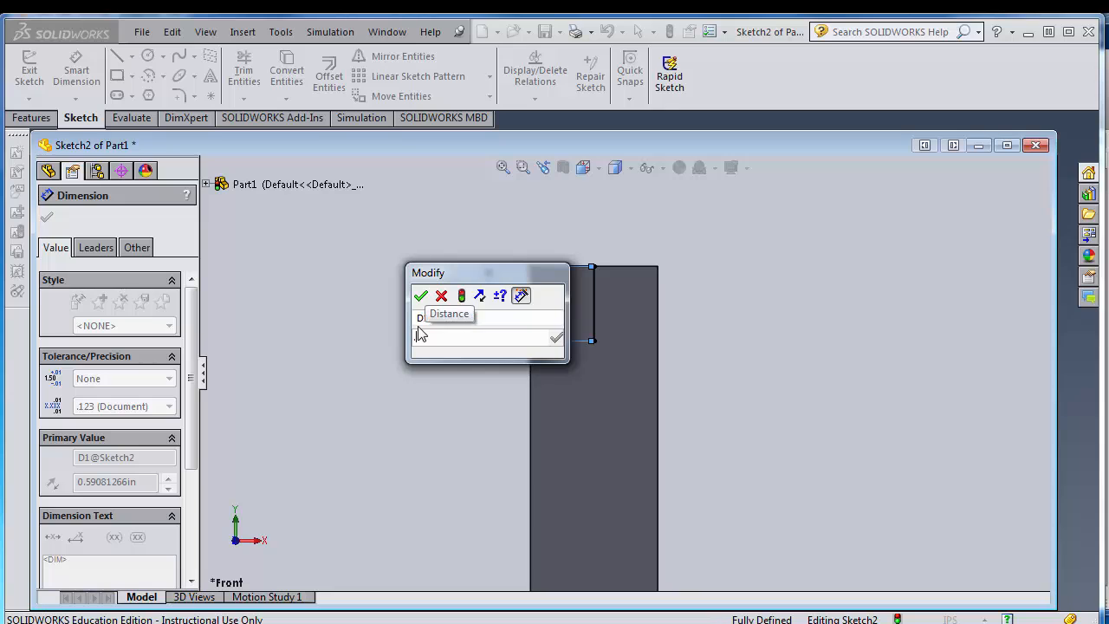
key("Return")
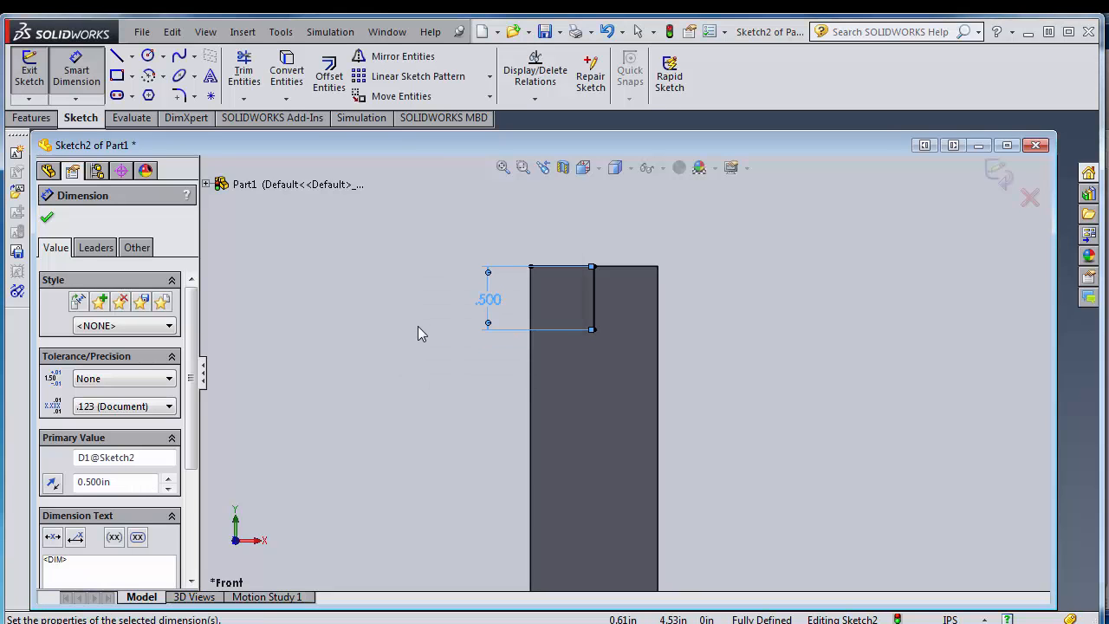
left_click(43, 221)
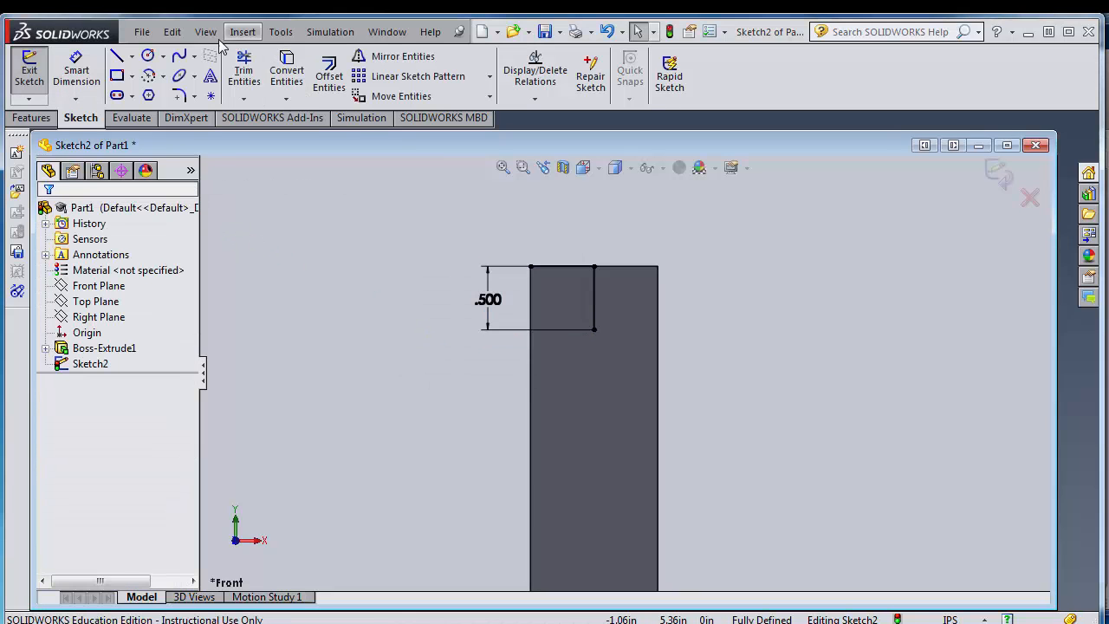
Sketch a circle with a radius of about 0.27 in centred on the vertical line's lower endpoint.
left_click(149, 57)
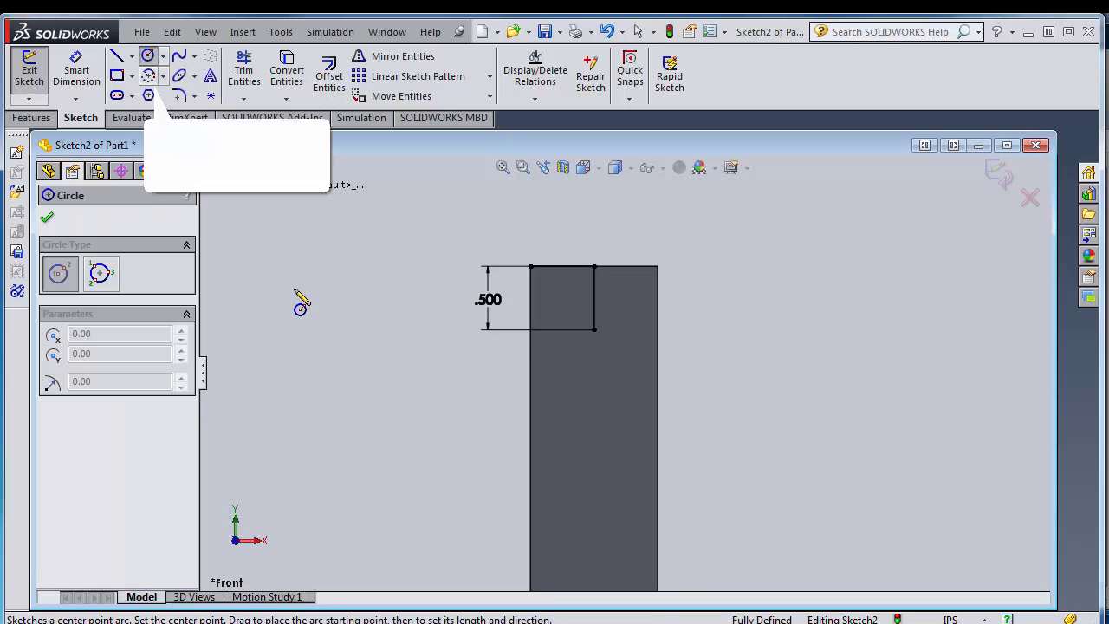
left_click(594, 331)
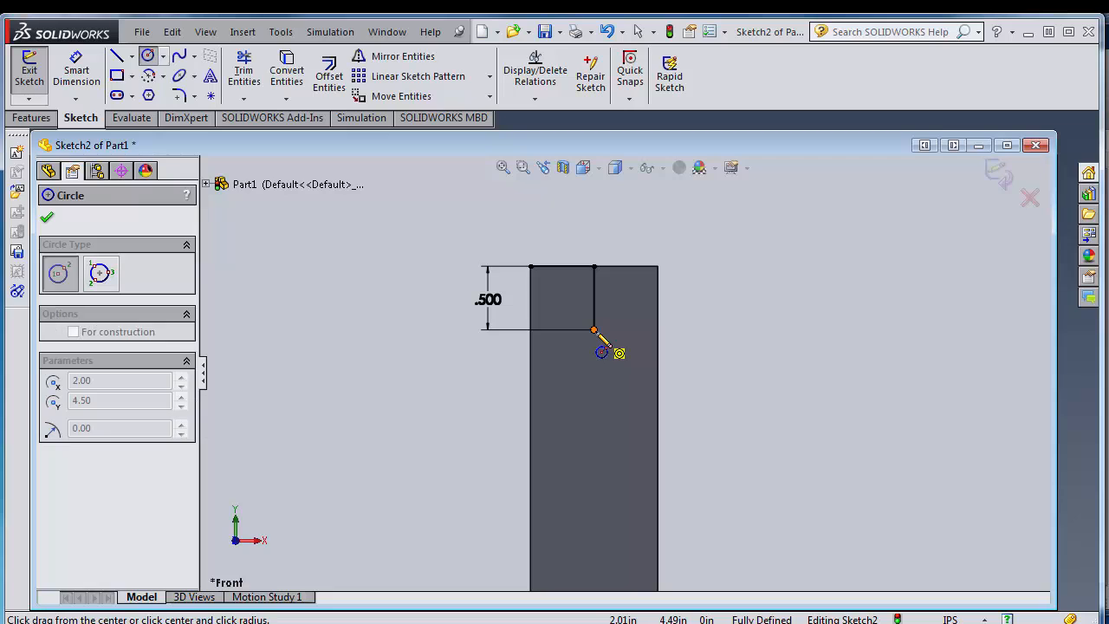
left_click(564, 356)
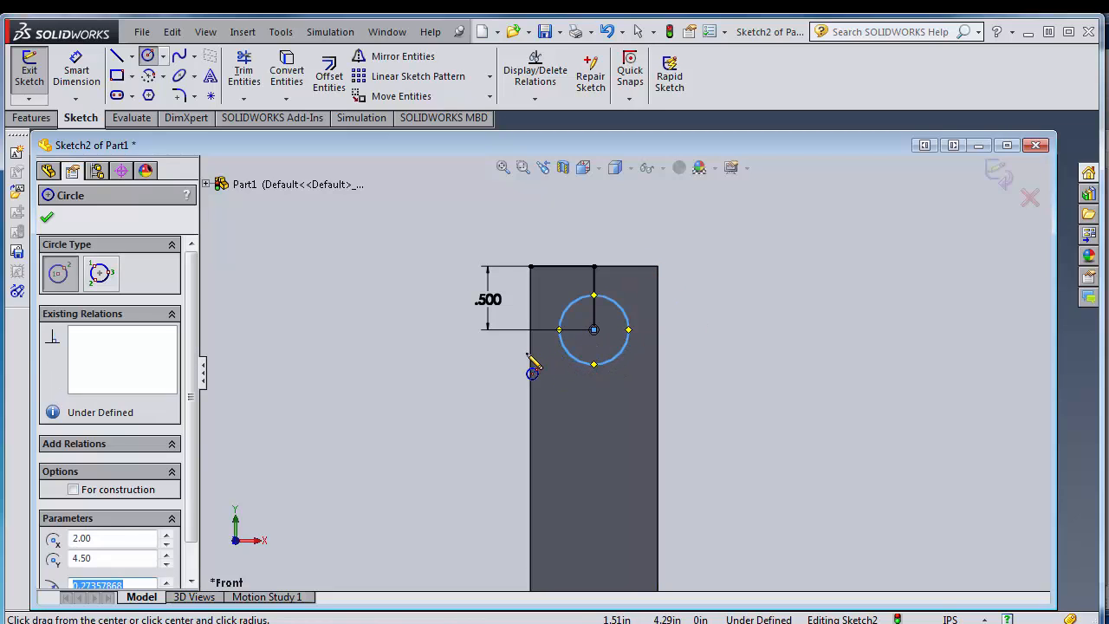
left_click(46, 222)
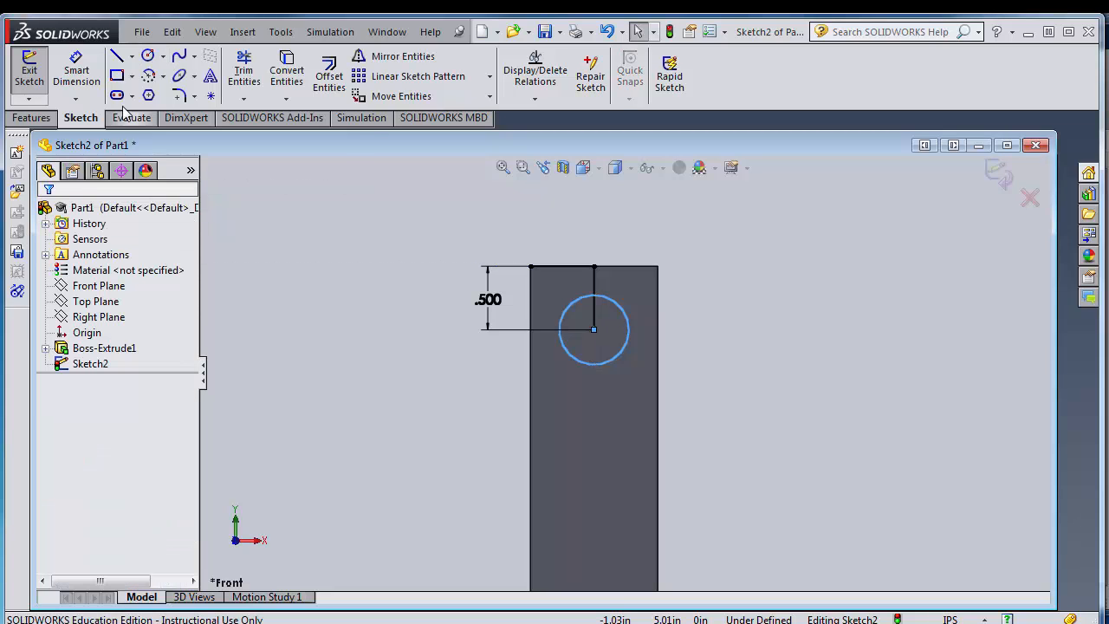
Dimension the circle on the stem with Smart Dimension and set its diameter to 0.5 in.
left_click(75, 74)
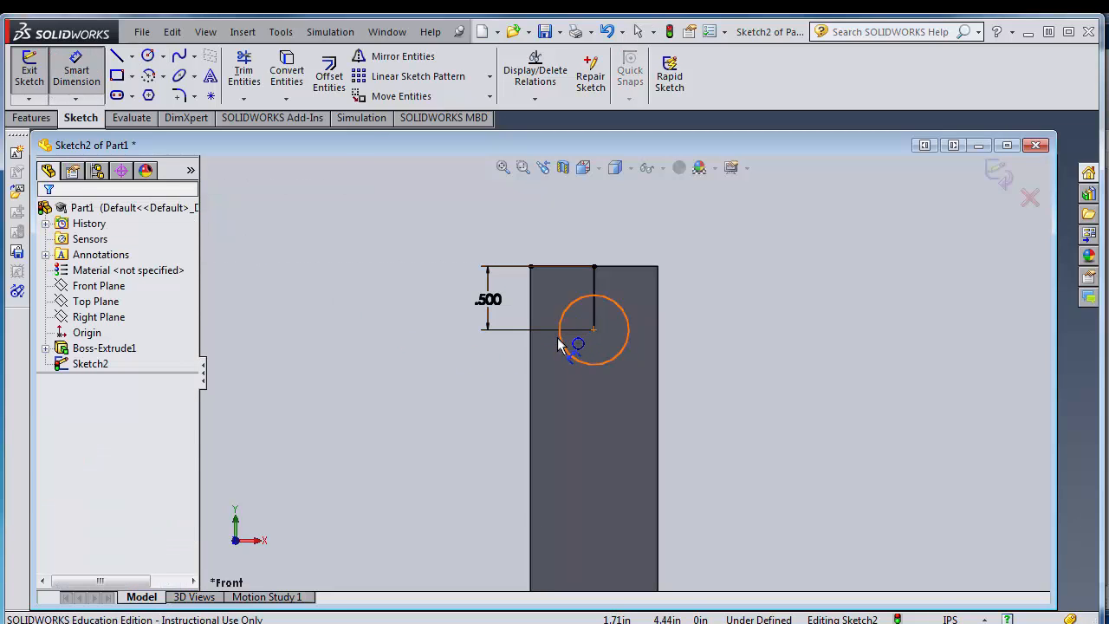
left_click(563, 342)
left_click(425, 339)
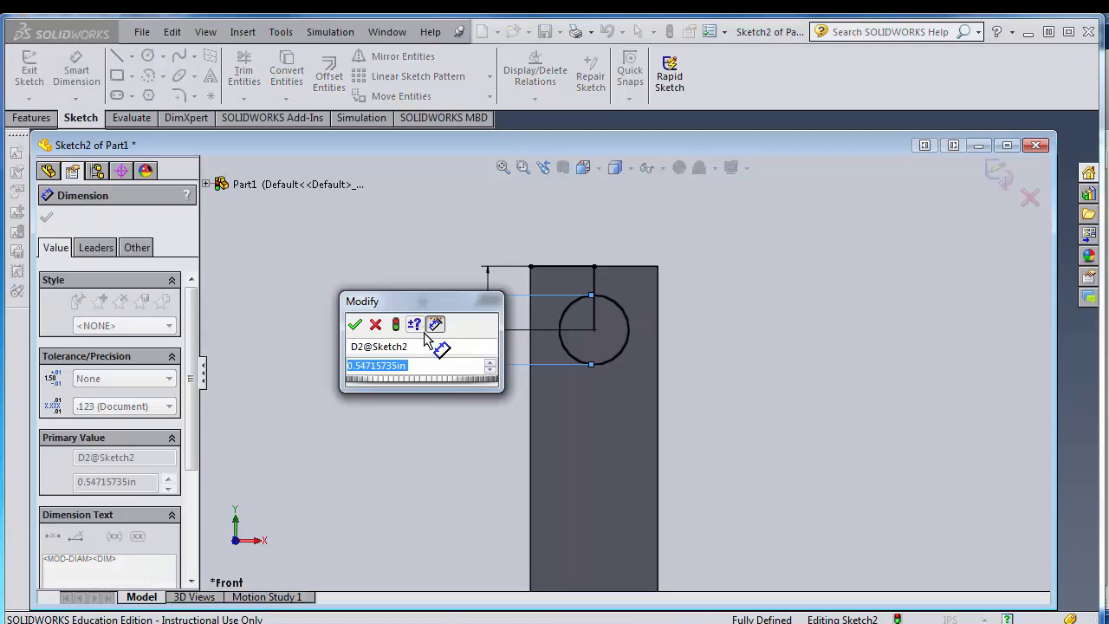
type(".5")
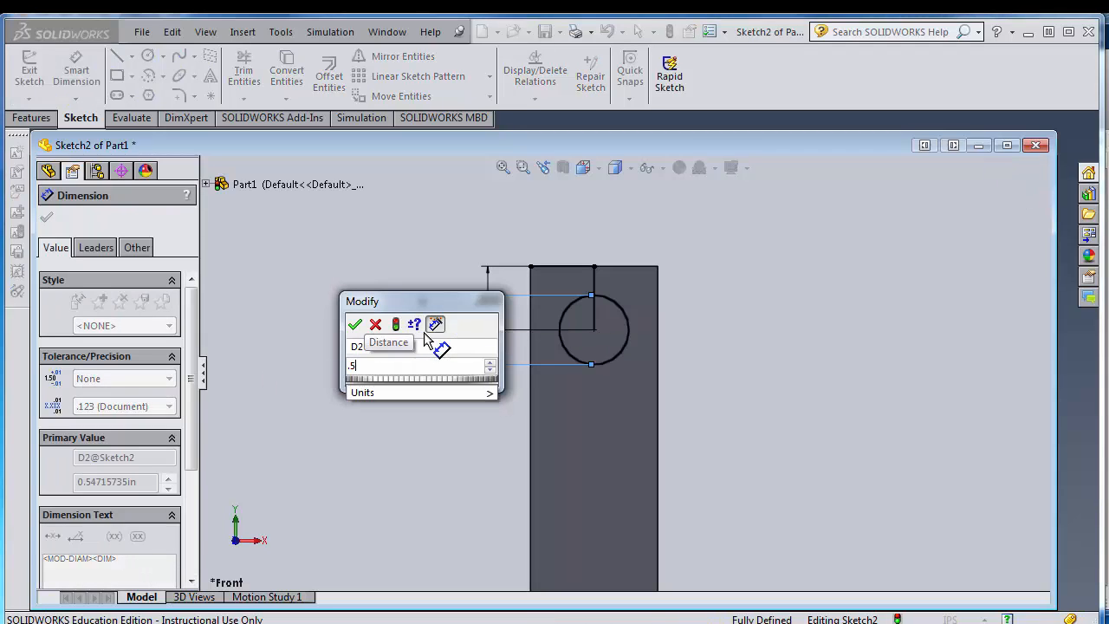
key("Return")
key("Escape")
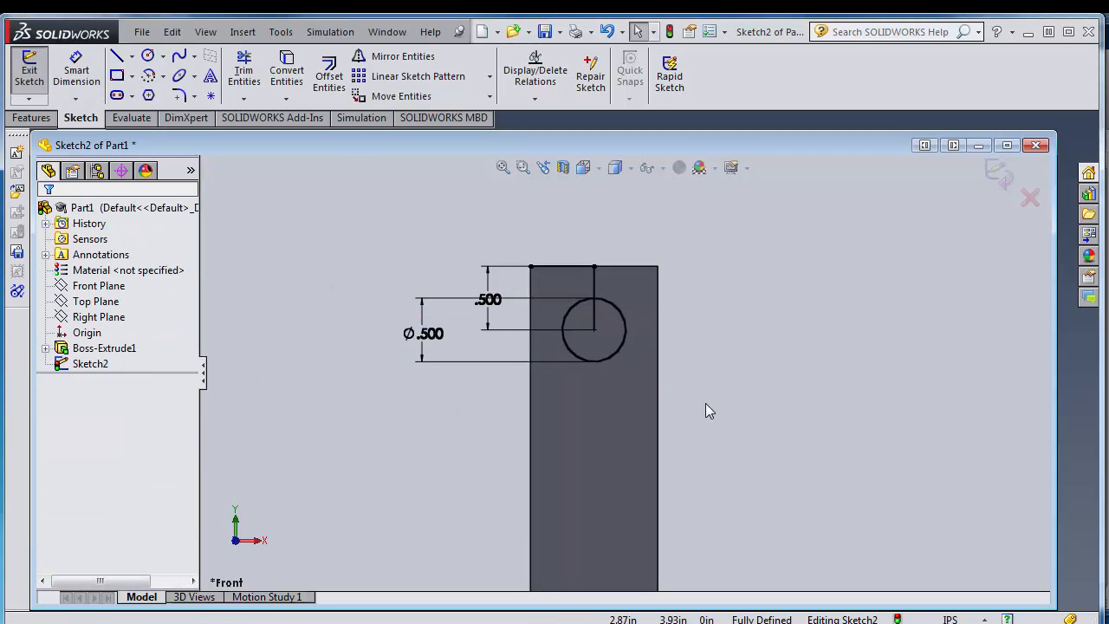
Create an Extruded Cut from the circle contour into the stem, using a Blind end condition and a 1.00 in depth.
scroll(697, 473, "up", 4)
scroll(698, 474, "down", 2)
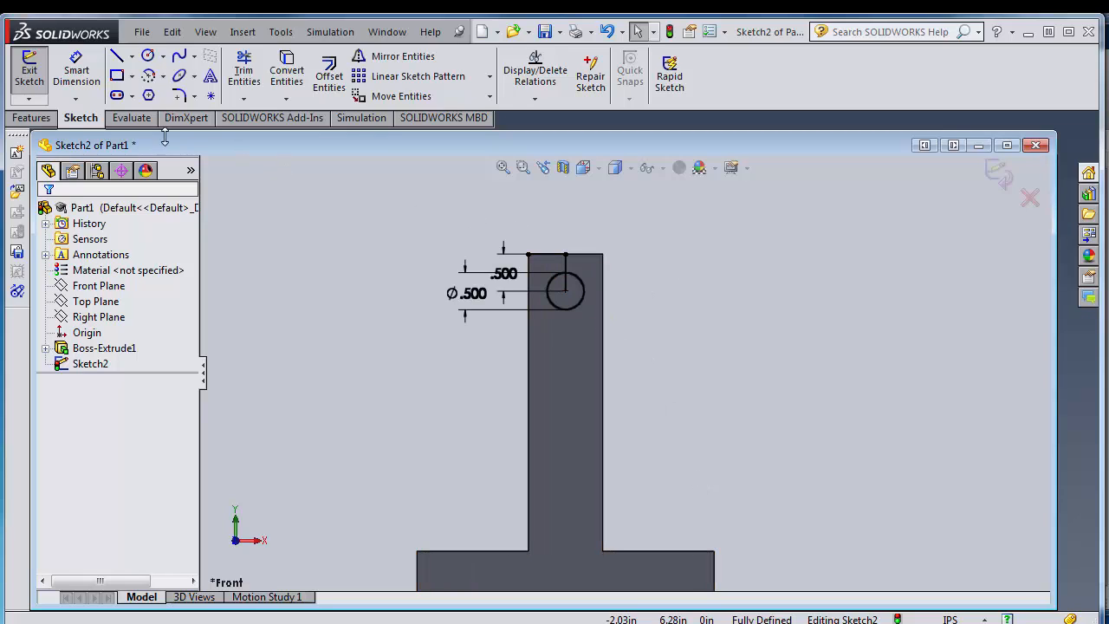
left_click(29, 118)
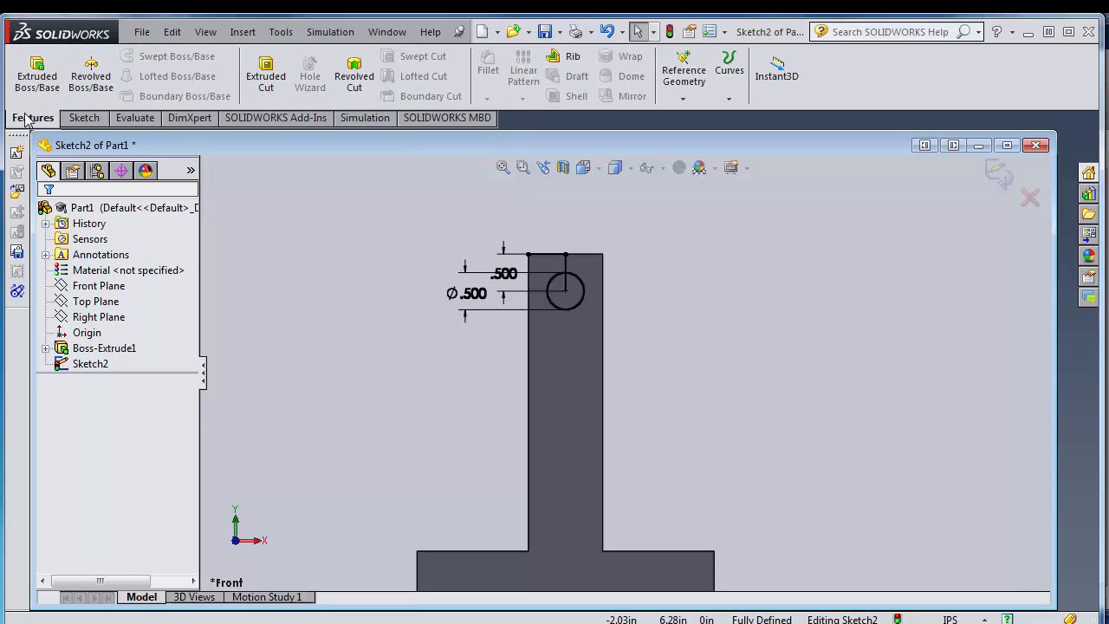
left_click(275, 88)
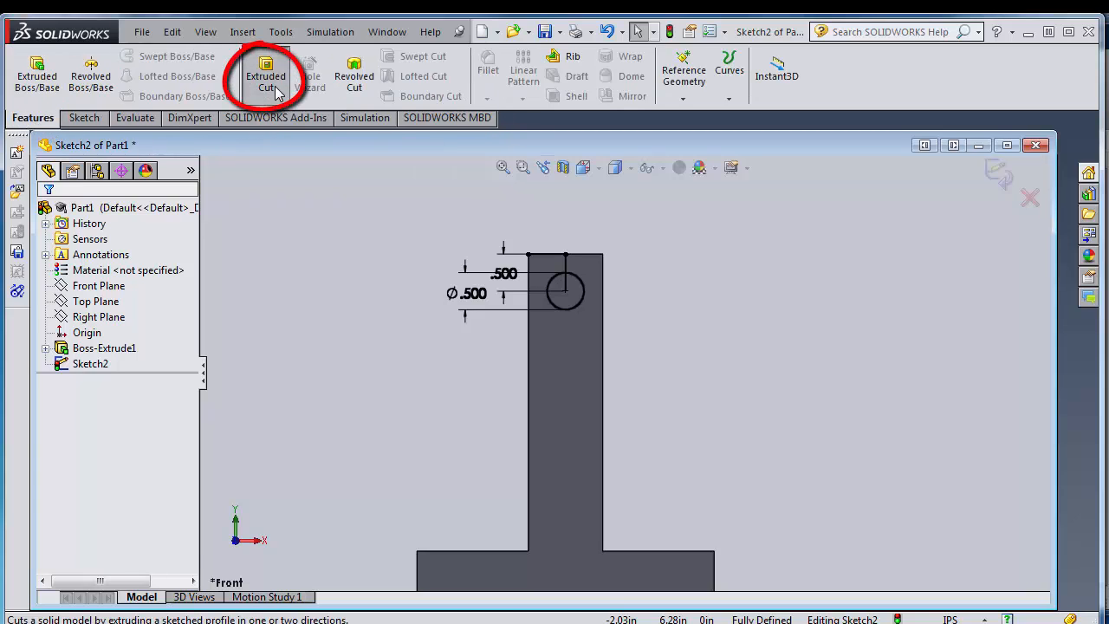
scroll(653, 293, "down", 3)
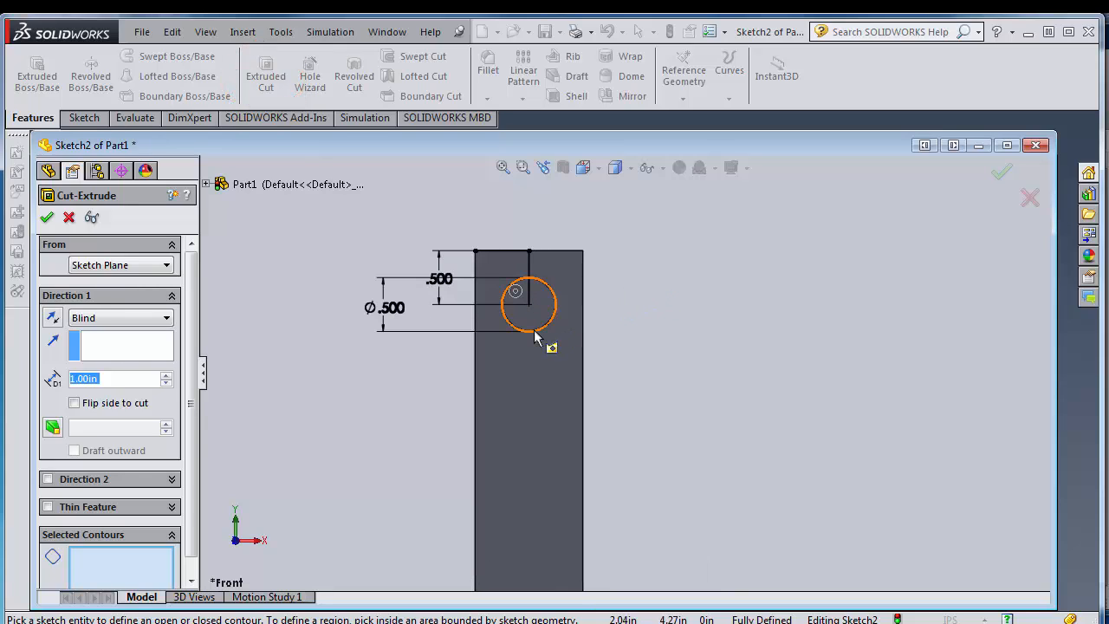
left_click(534, 331)
mouse_move(722, 318)
middle_mouse_down()
mouse_move(634, 317)
mouse_move(539, 389)
middle_mouse_up()
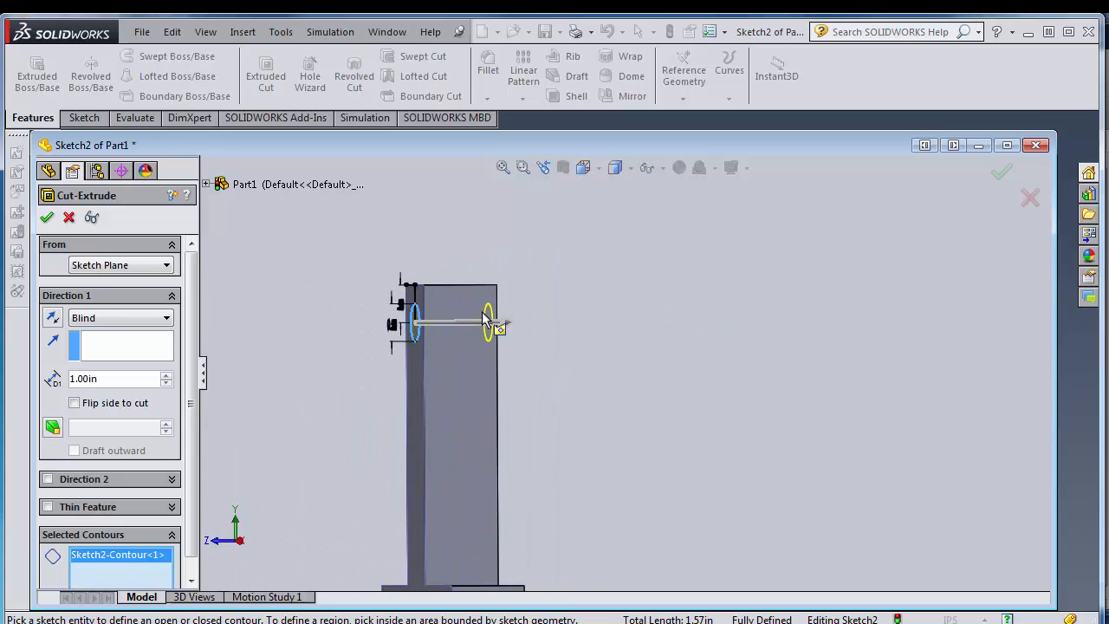
left_click(53, 319)
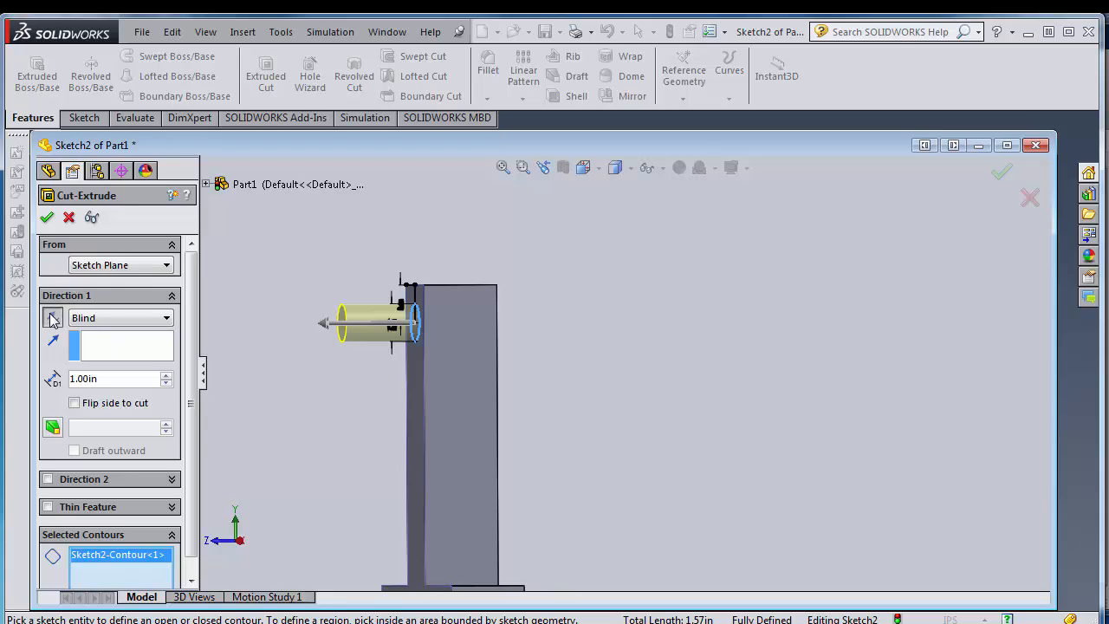
left_click(53, 318)
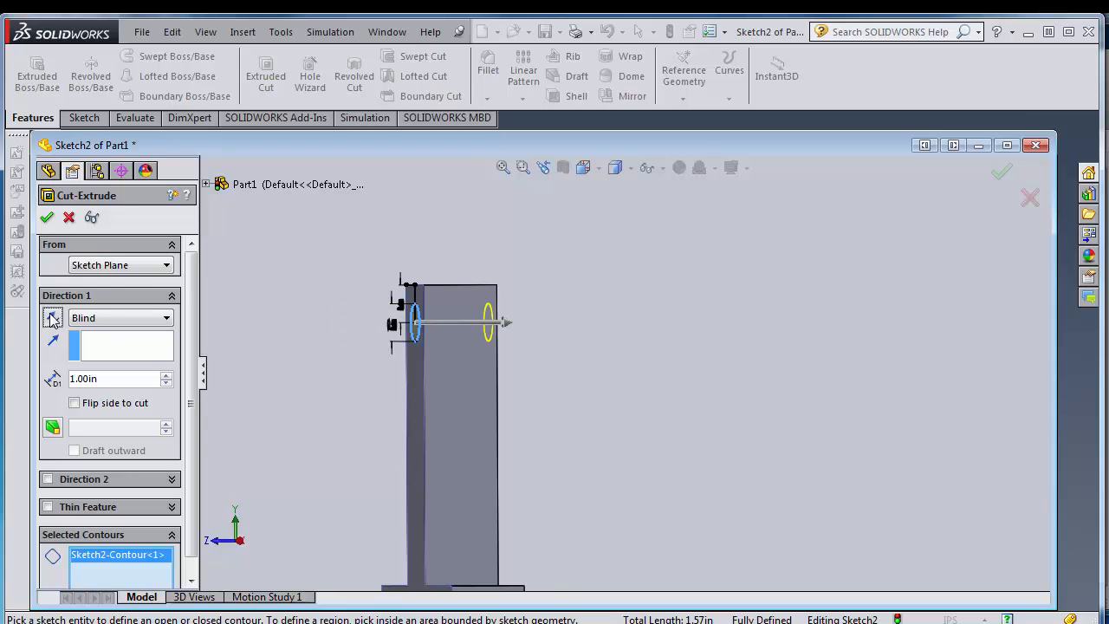
left_click(117, 319)
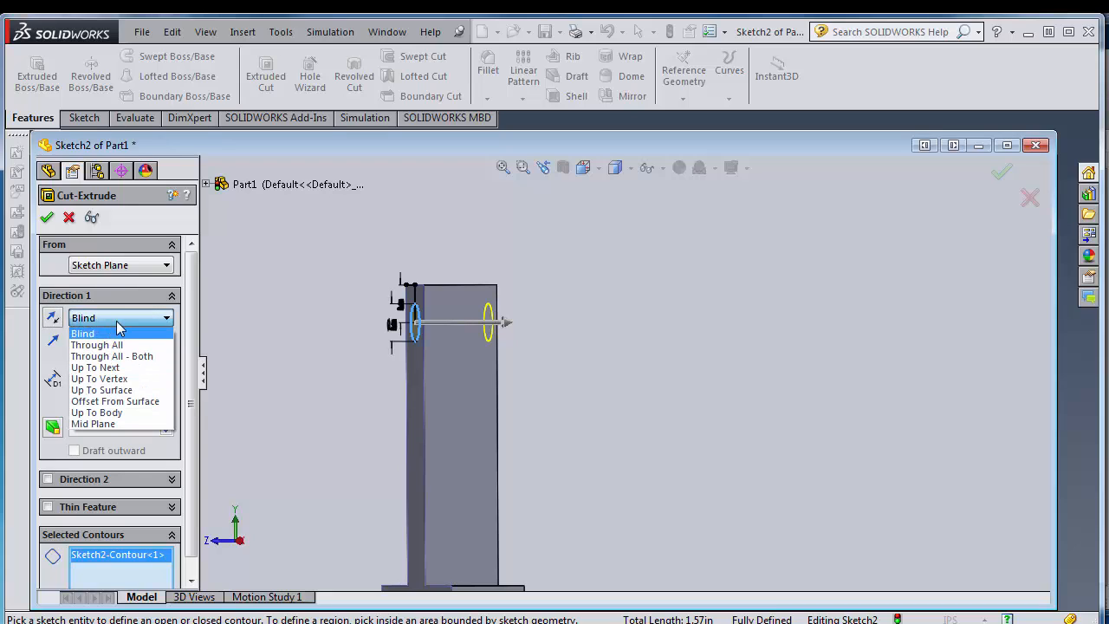
left_click(121, 334)
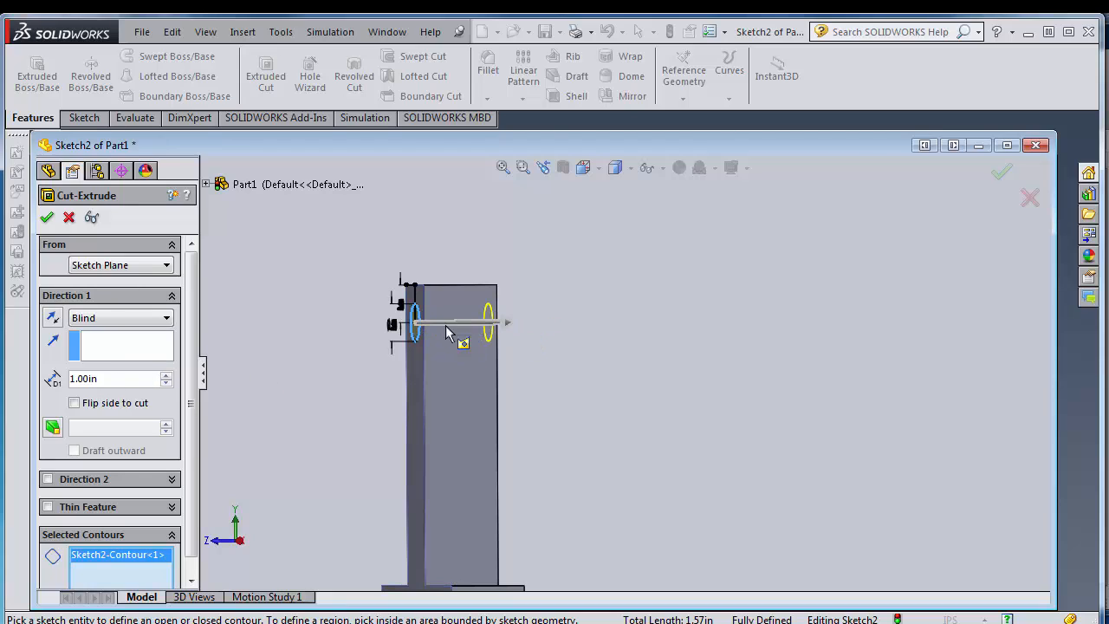
left_click(46, 216)
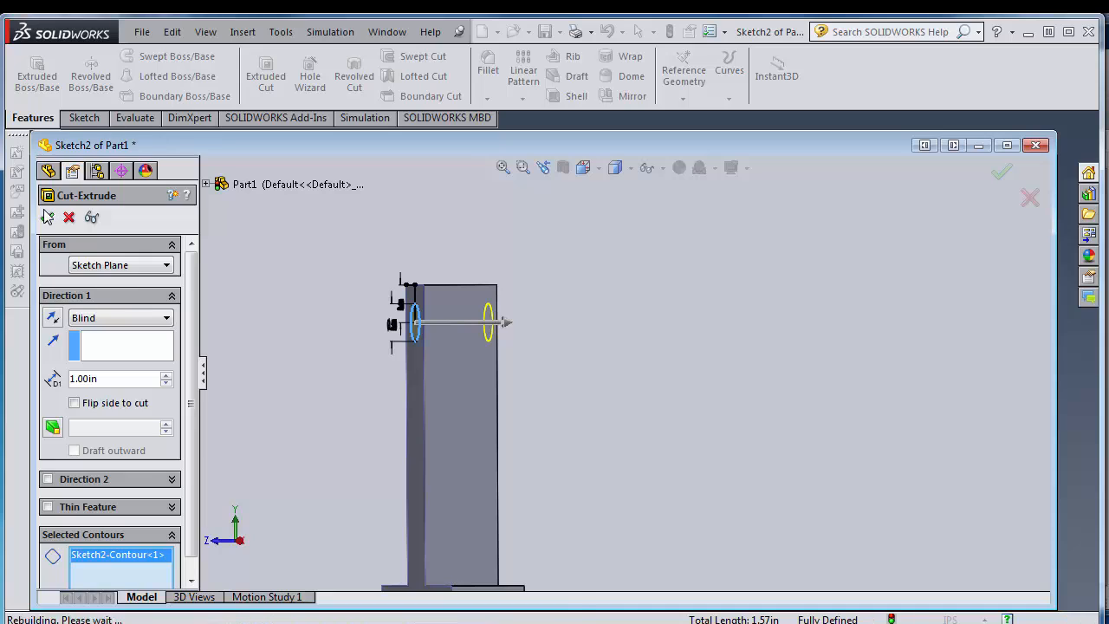
Inspect the hole in the stem and orient the view normal to the Front Plane.
scroll(548, 350, "down", 2)
middle_click_drag(545, 352, 606, 368)
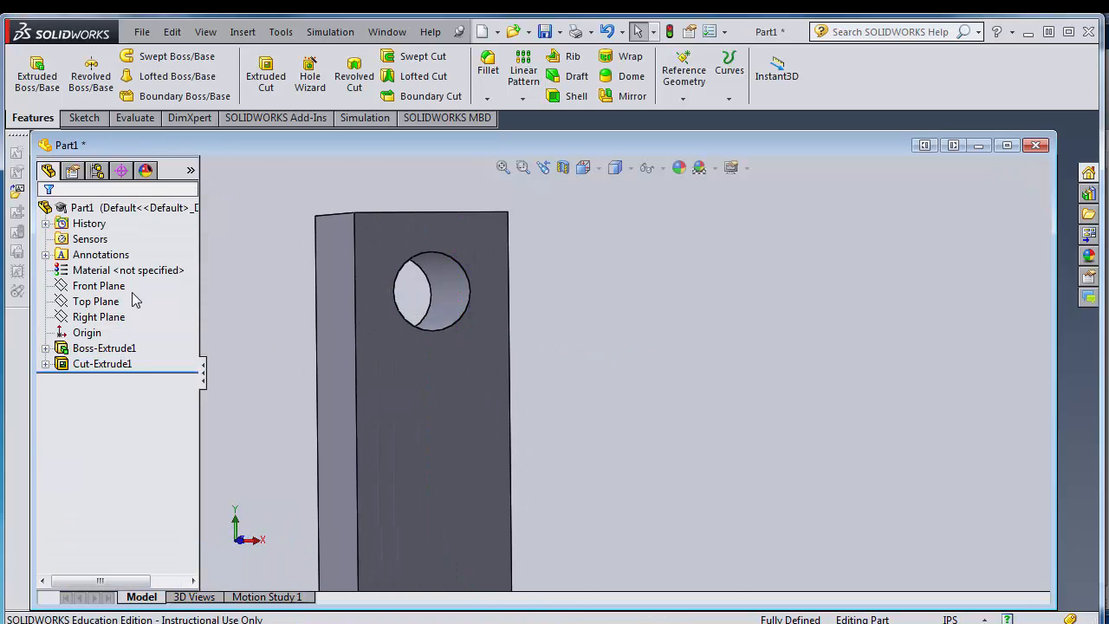
left_click(99, 302)
left_click(98, 287)
left_click(159, 264)
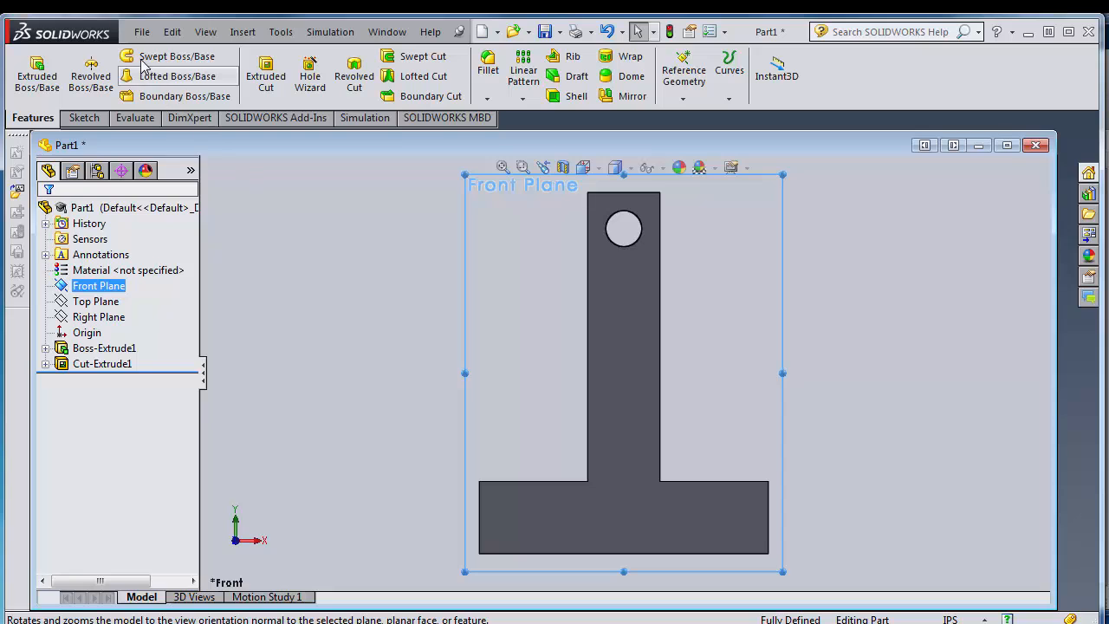
Save the part as Pen1.SLDPRT in the YouTubeTutorial folder, replacing the existing file.
left_click(141, 32)
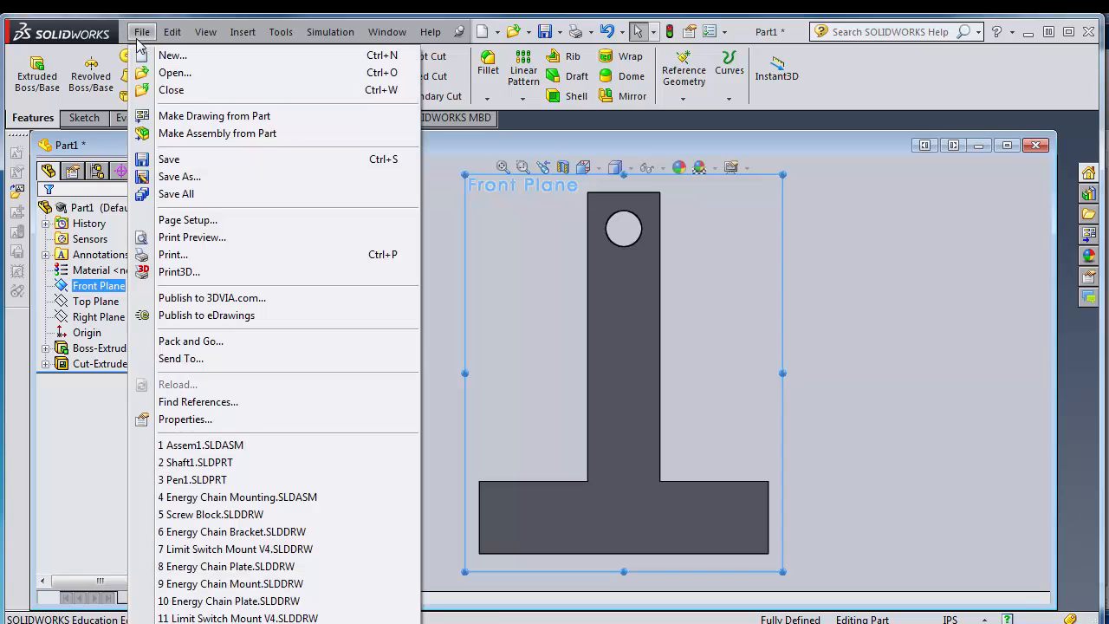
left_click(178, 176)
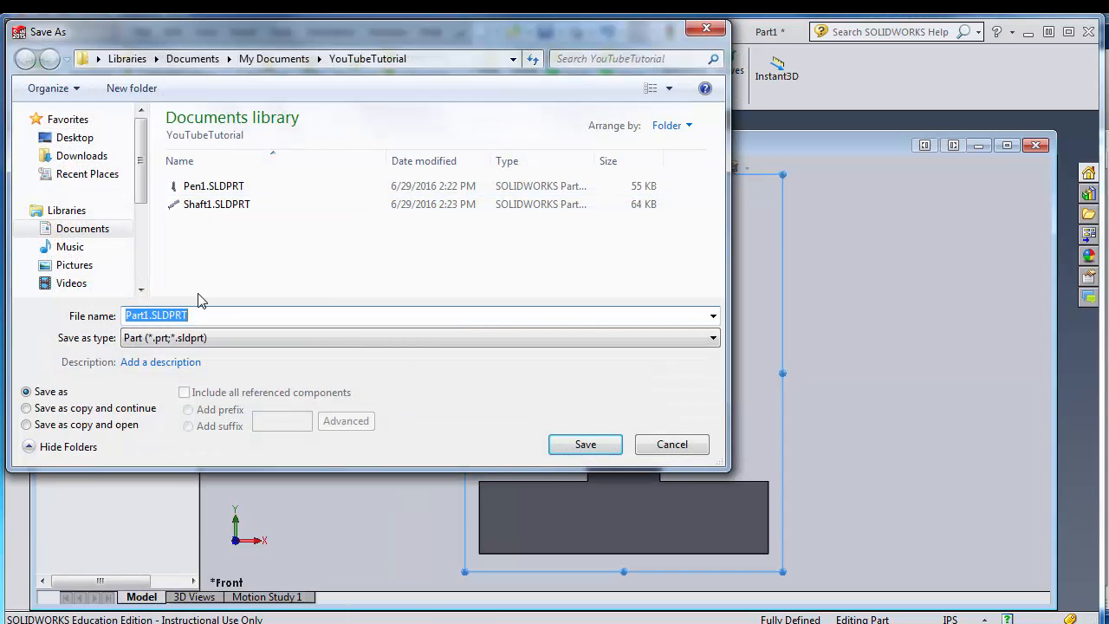
left_click(276, 59)
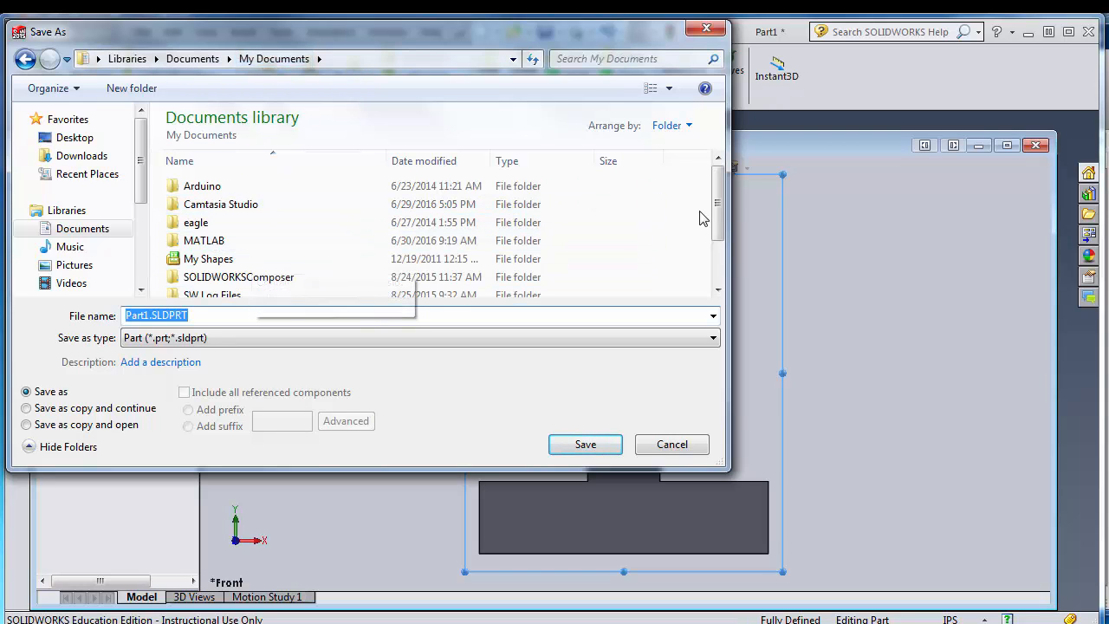
left_click_drag(716, 206, 716, 246)
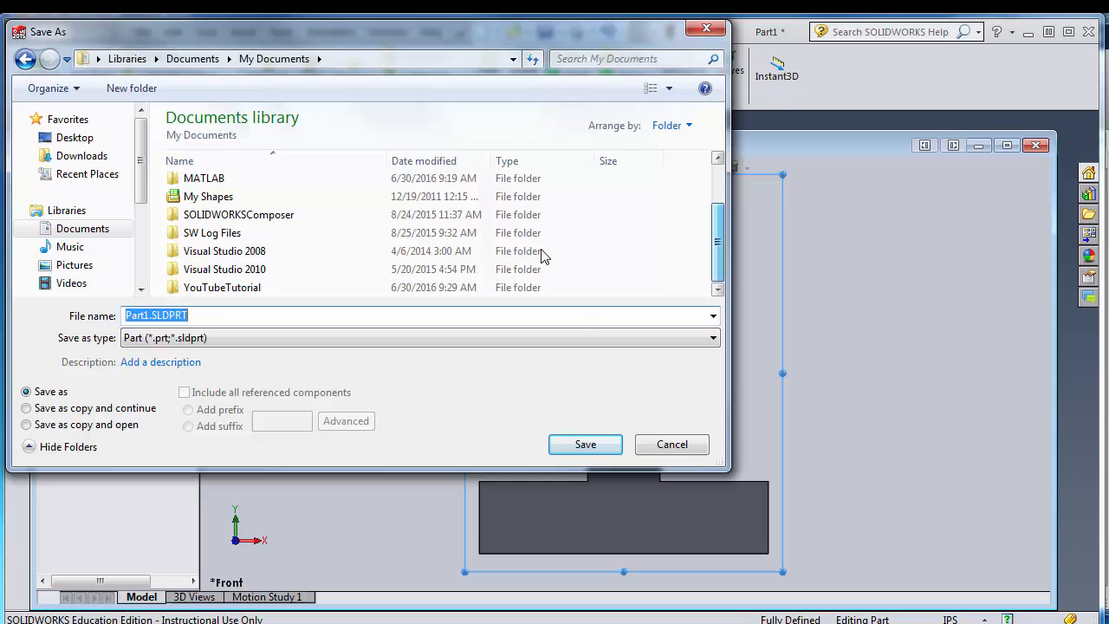
double_click(260, 287)
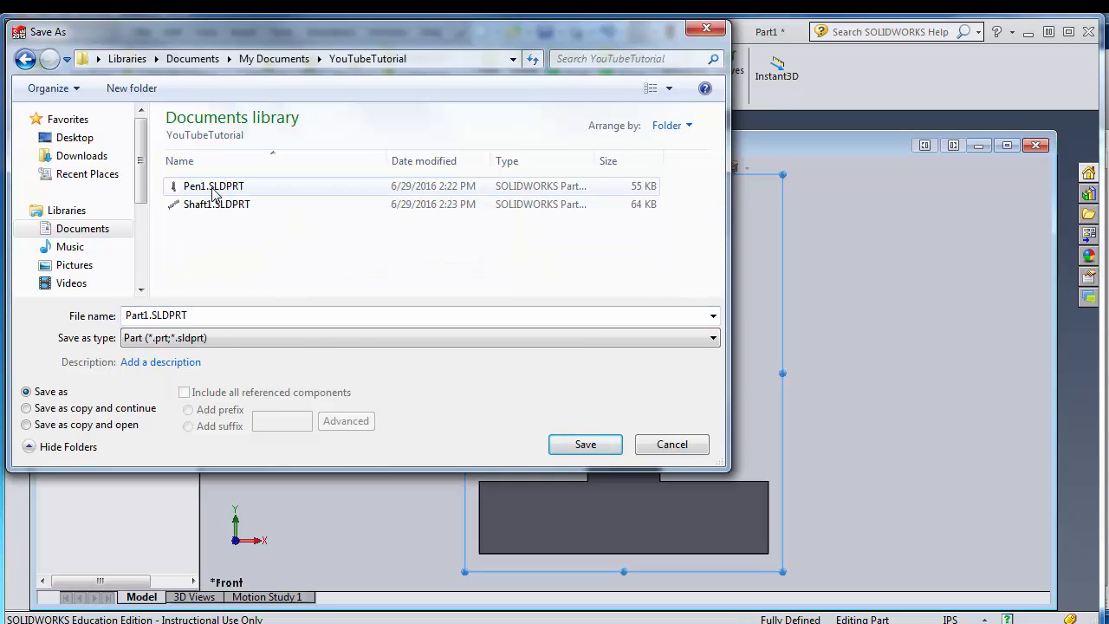
double_click(182, 185)
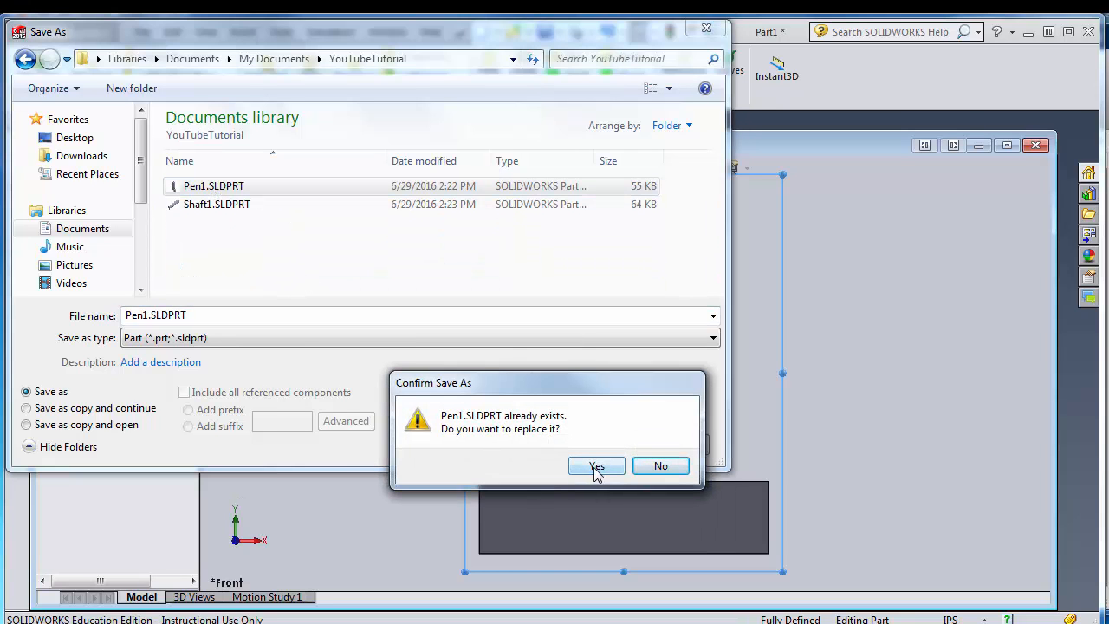
left_click(596, 467)
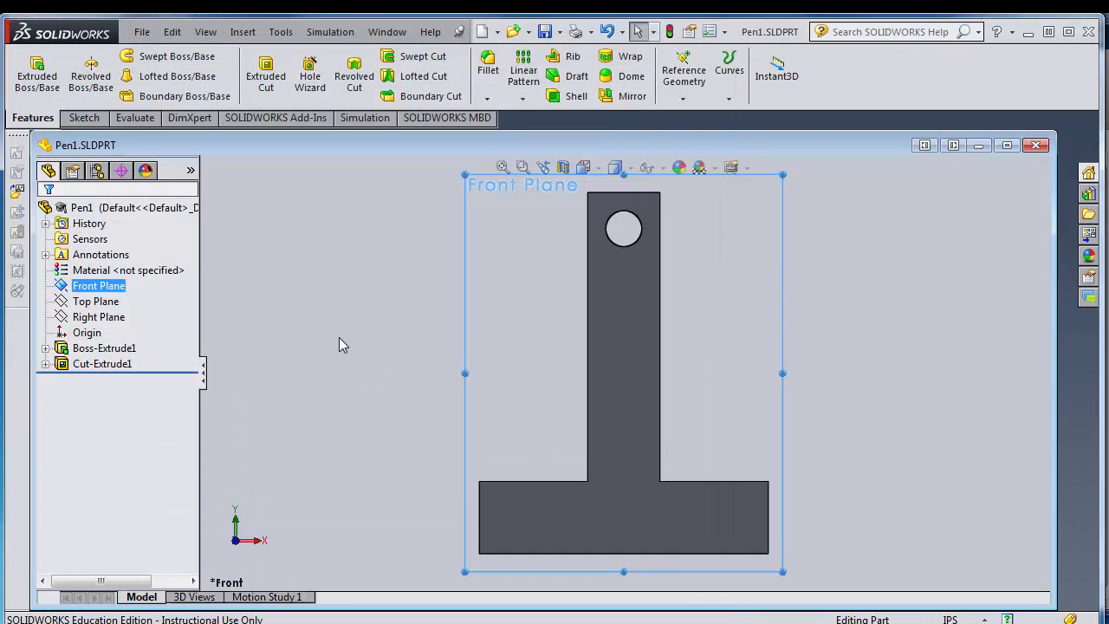
Create a new part document and orient its view normal to the Front Plane.
scroll(577, 321, "up", 1)
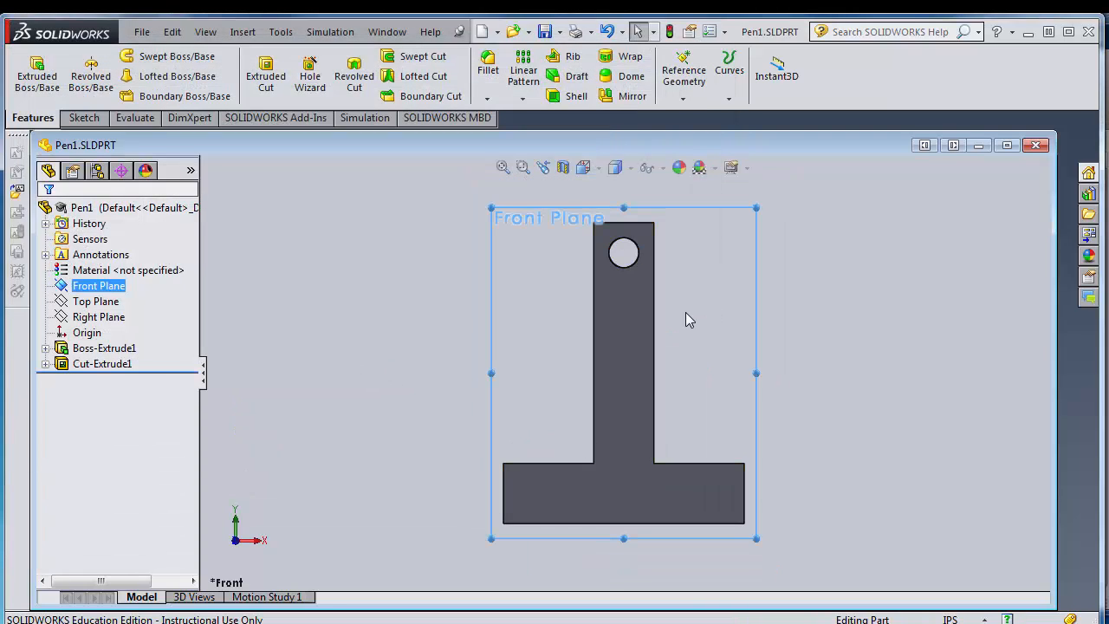
scroll(686, 311, "down", 1)
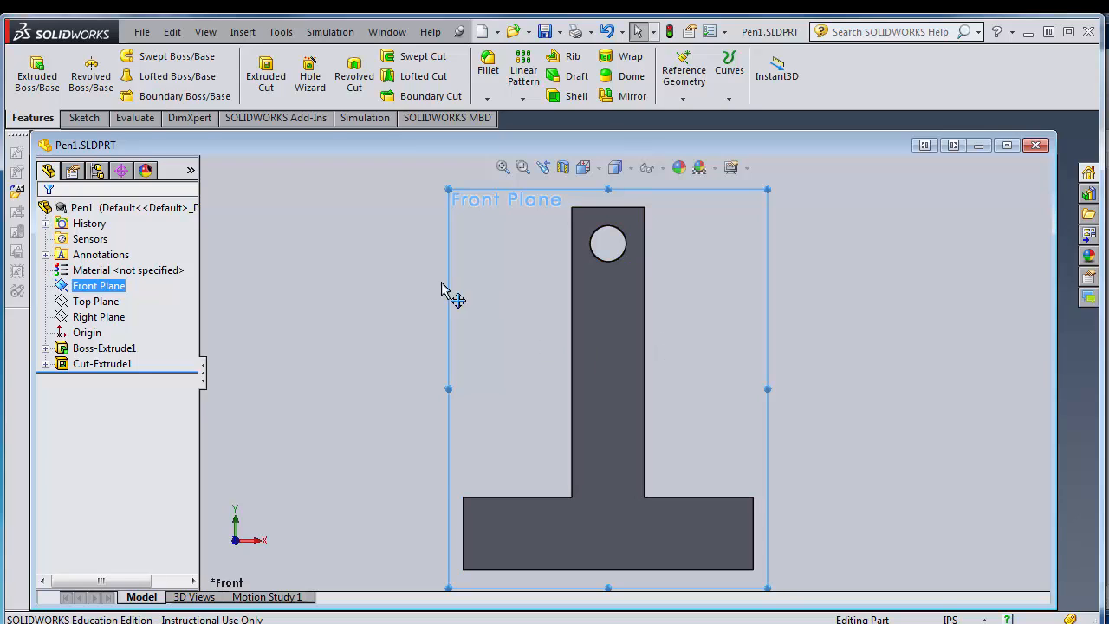
left_click(136, 33)
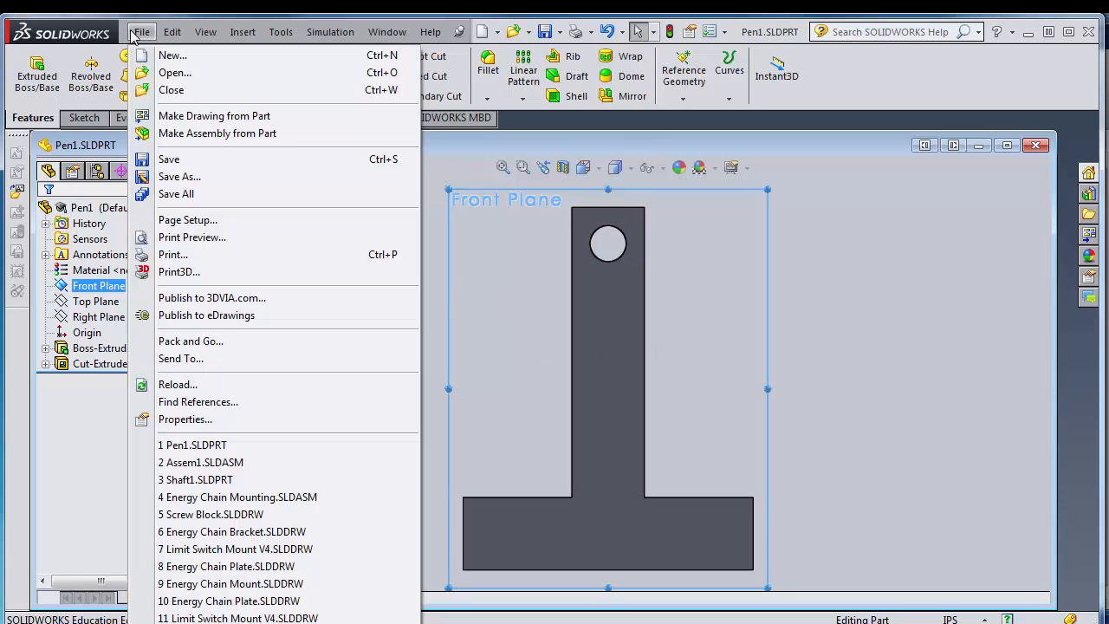
left_click(173, 55)
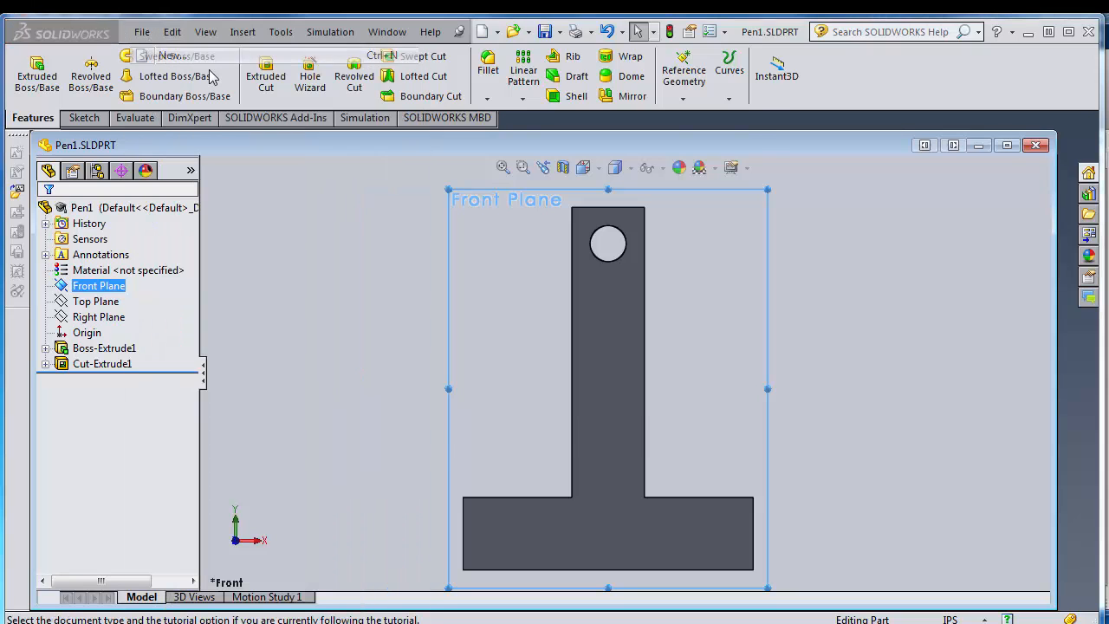
left_click(554, 415)
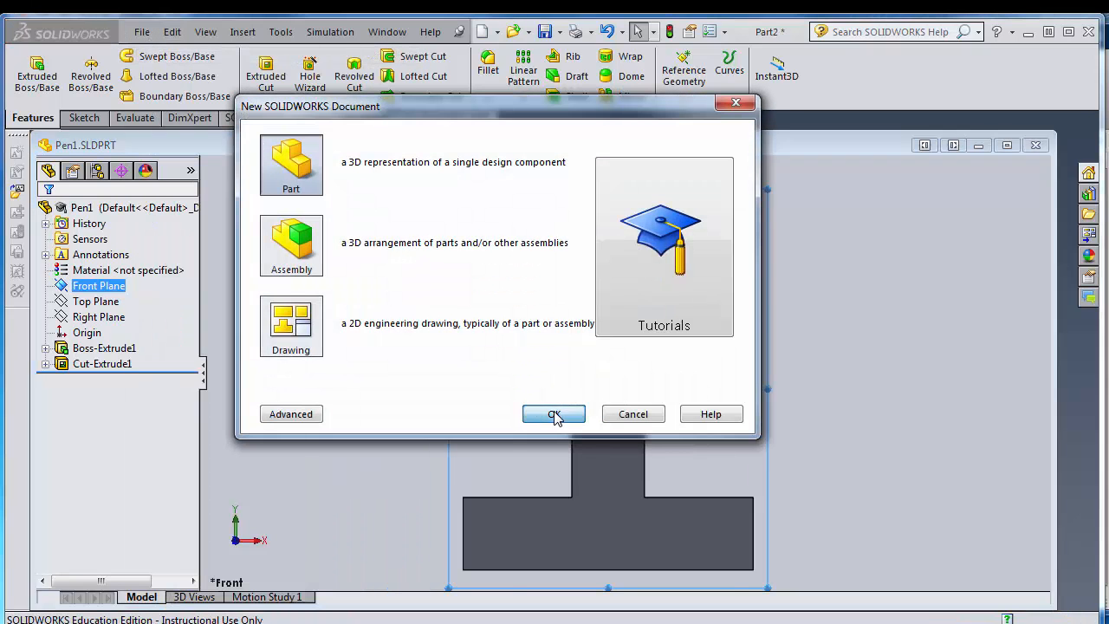
left_click(96, 289)
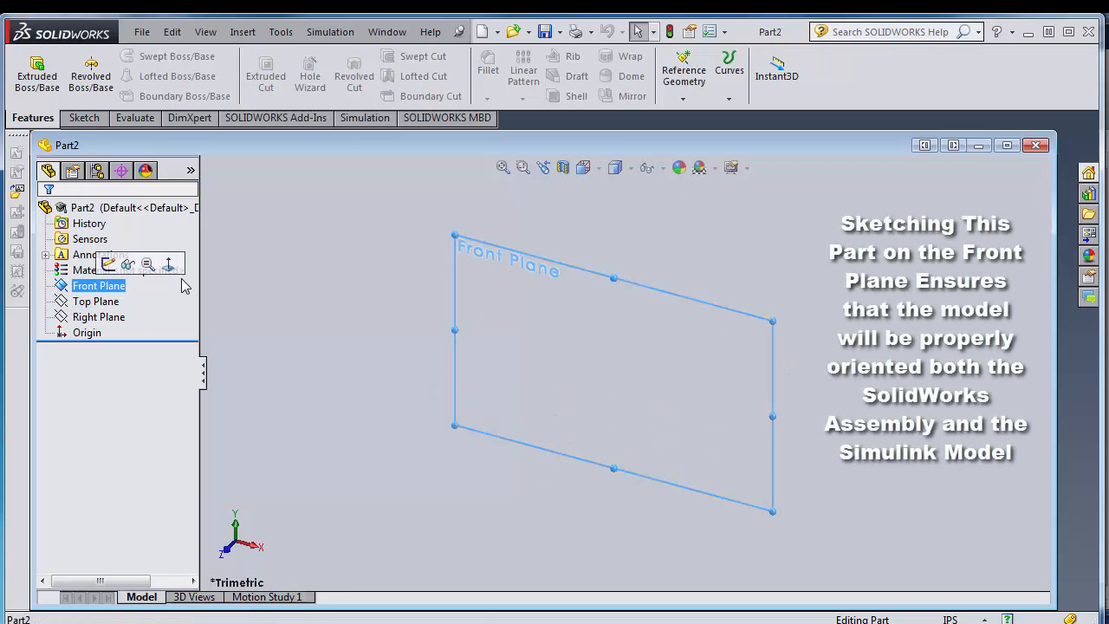
left_click(167, 264)
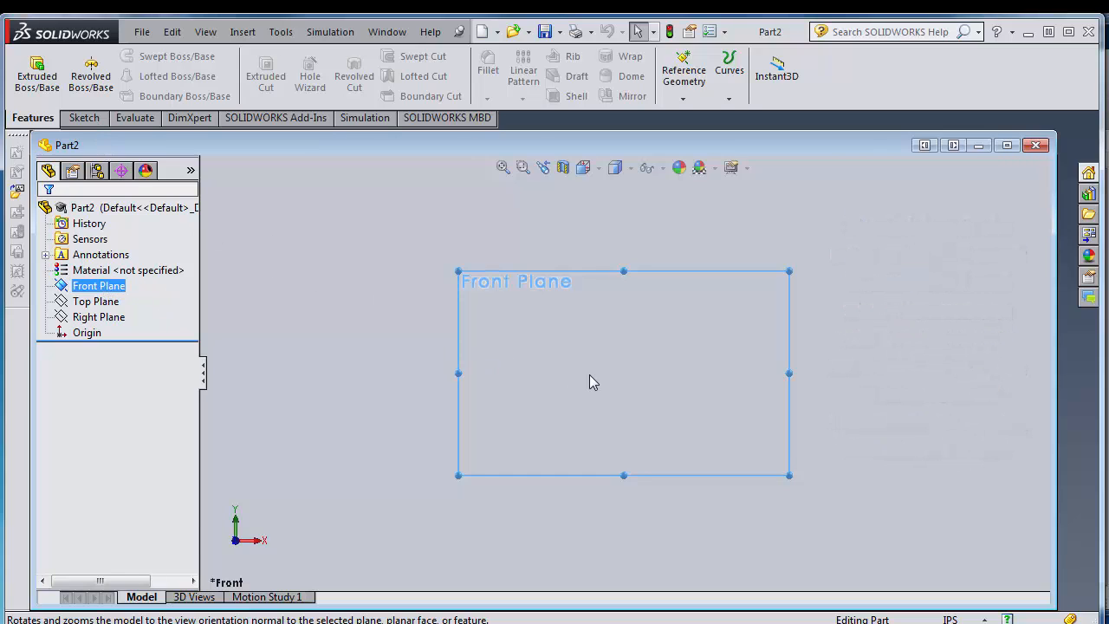
Sketch a circle about 1.29 in in diameter on the Front Plane, centred on the origin.
left_click(84, 117)
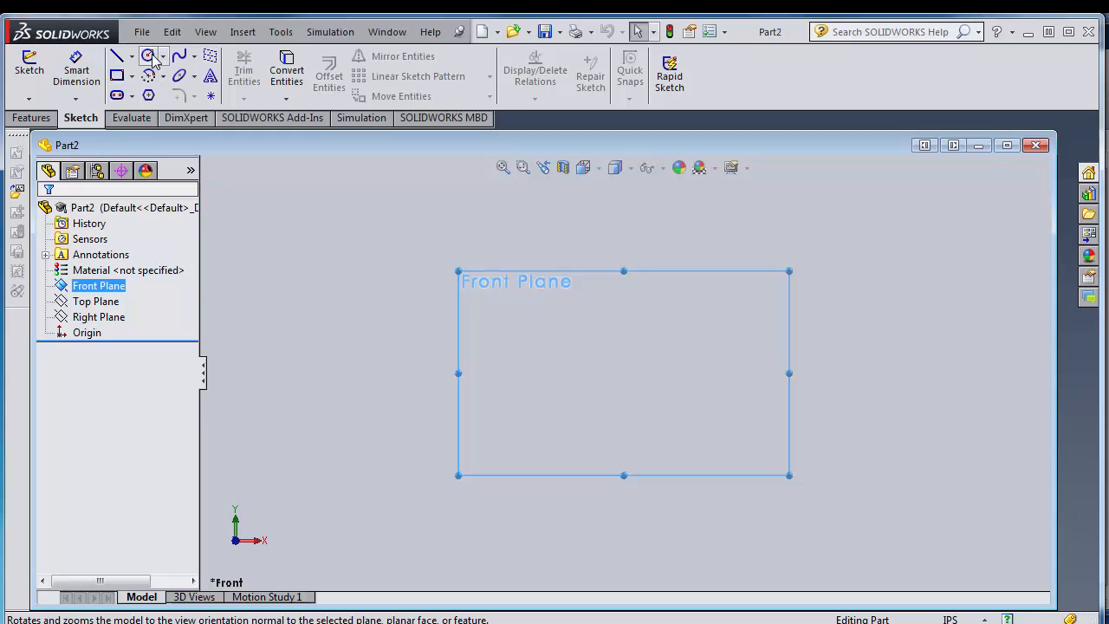
left_click(149, 55)
left_click(624, 373)
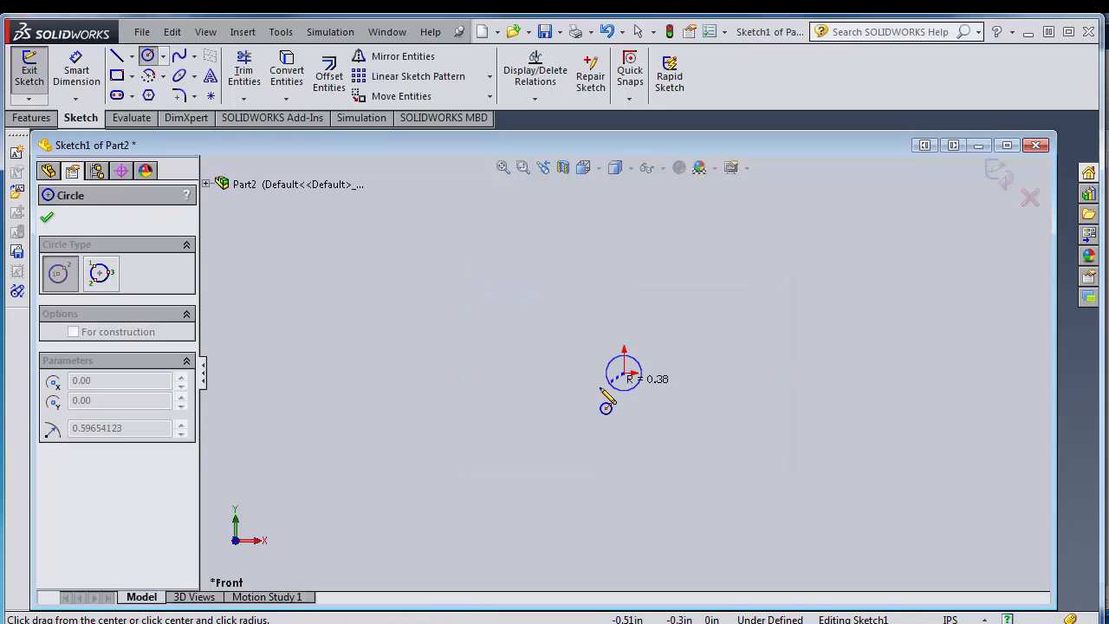
left_click(601, 391)
key("Escape")
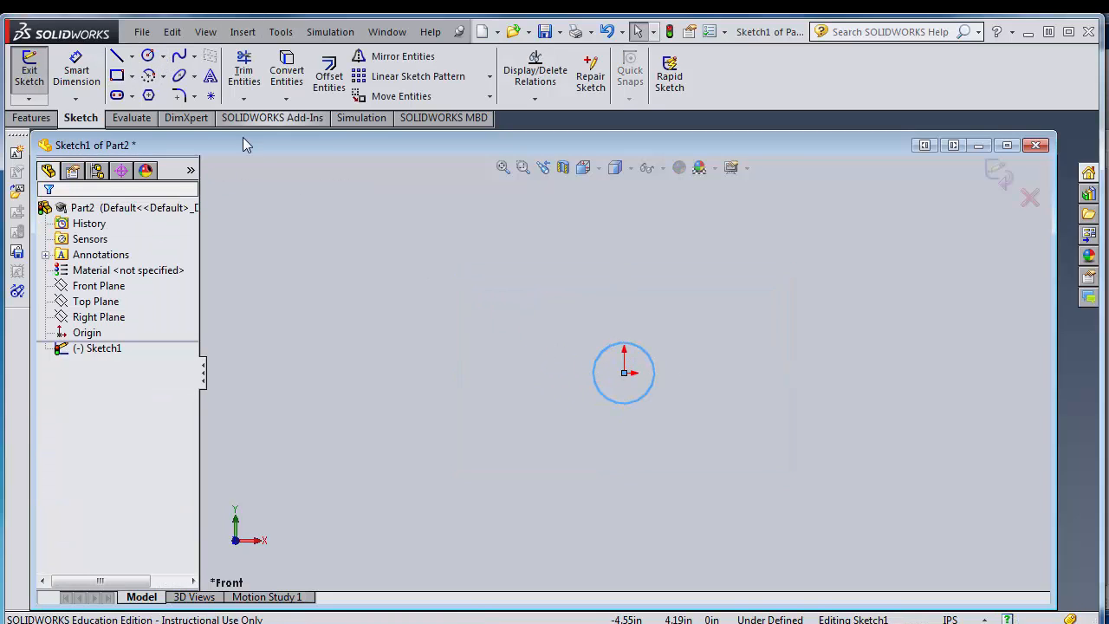
Dimension the circle's diameter and set it to 0.5 in.
left_click(76, 71)
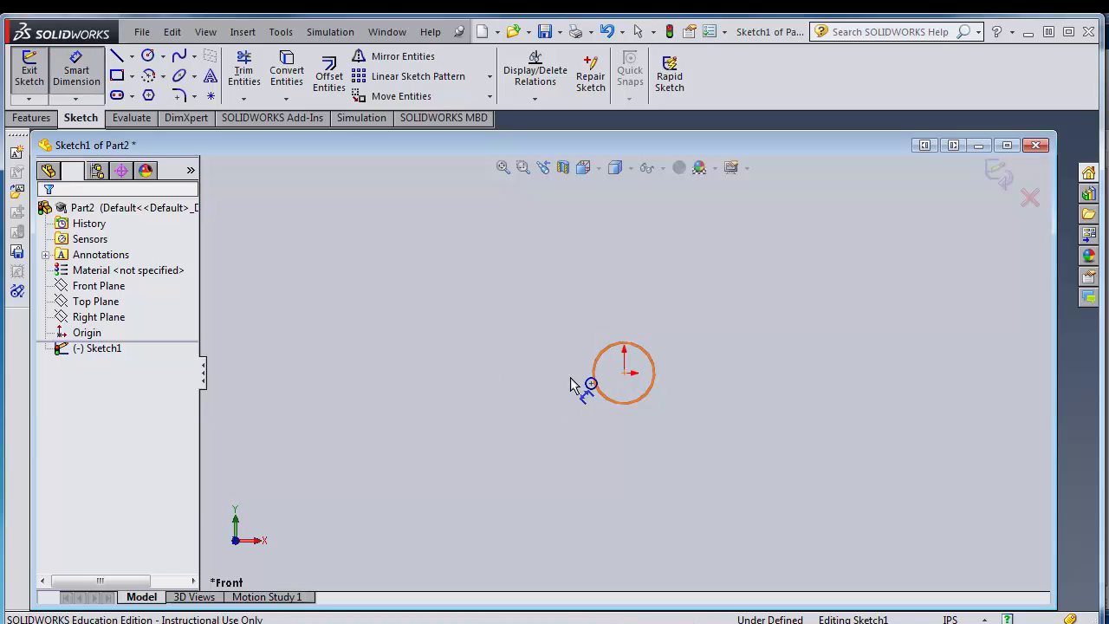
left_click(573, 385)
left_click(528, 389)
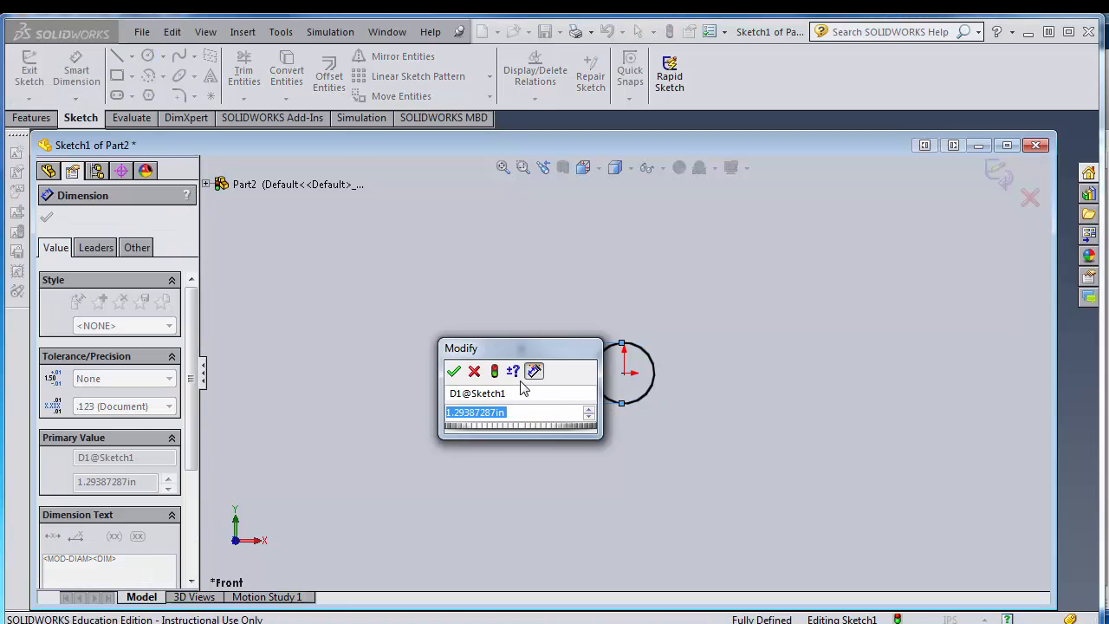
type(".5")
key("Return")
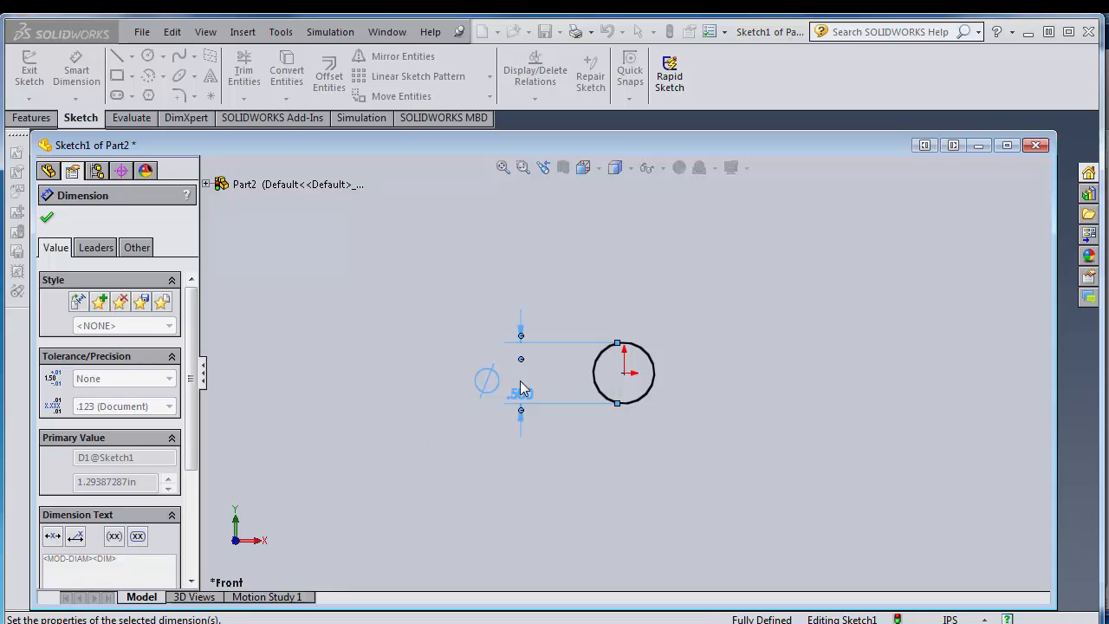
left_click(47, 217)
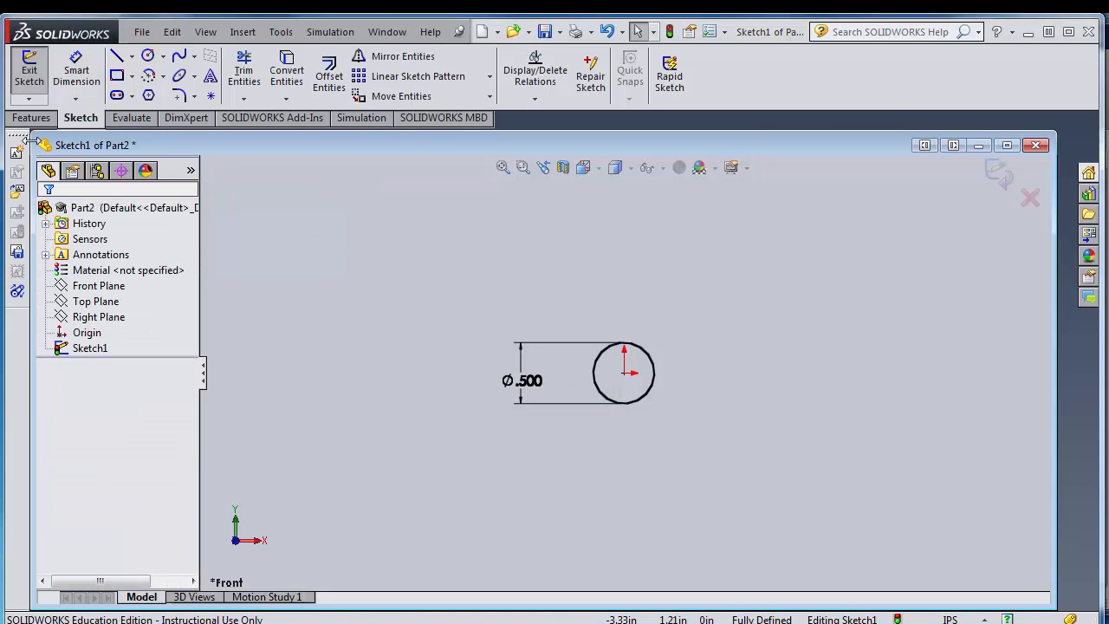
Extrude the circle into a solid shaft with a blind depth of 4 in.
left_click(31, 117)
left_click(36, 71)
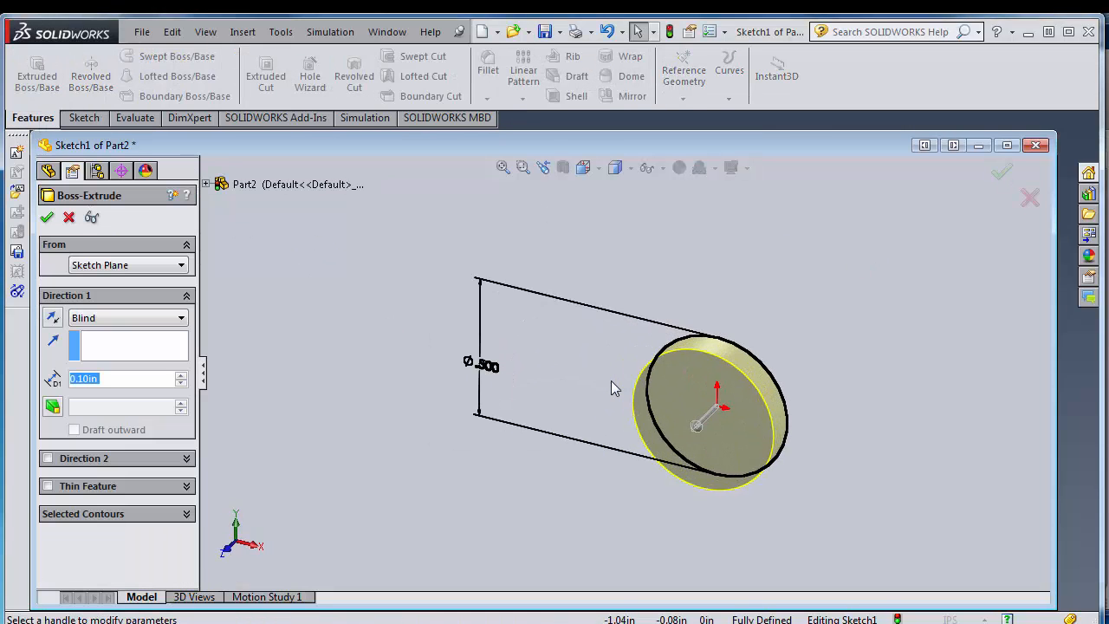
key("BackSpace")
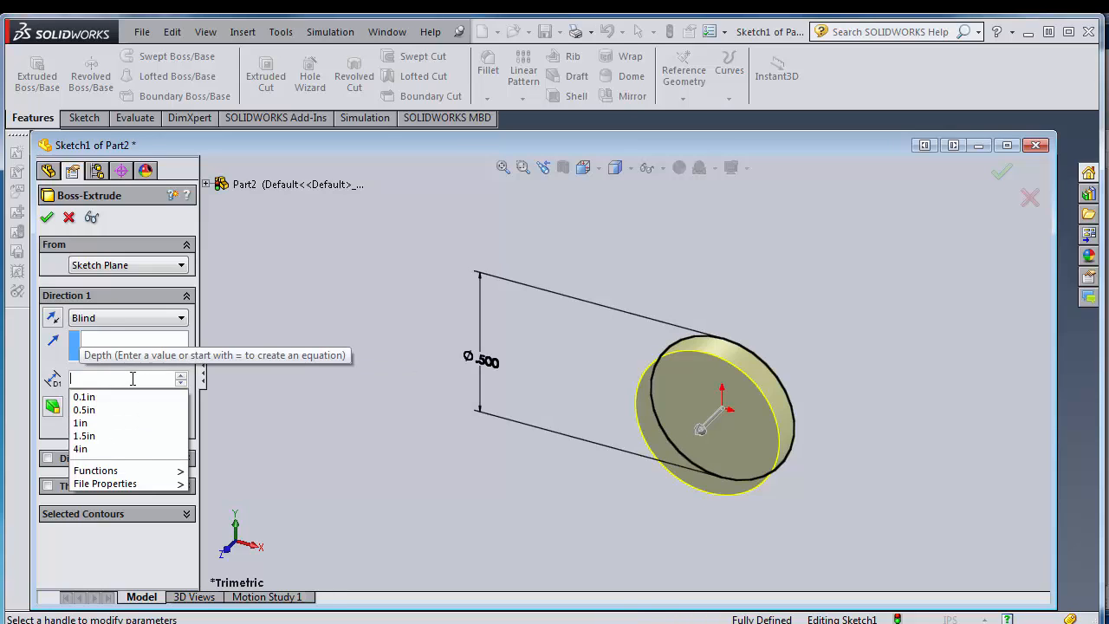
type("4")
key("Return")
scroll(501, 449, "up", 6)
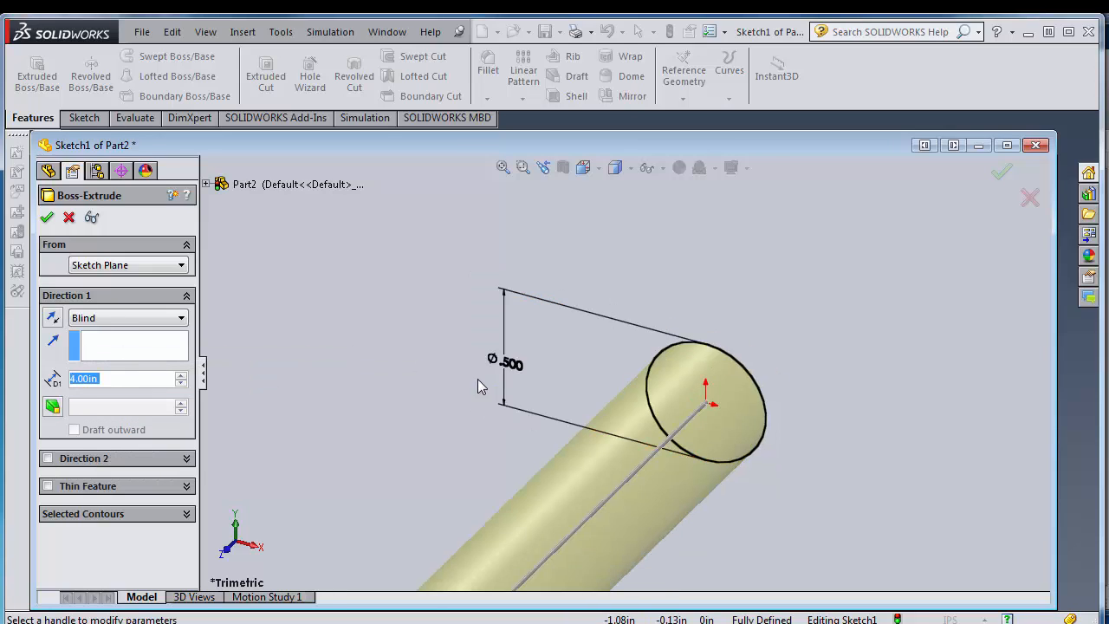
left_click(47, 217)
scroll(666, 468, "down", 2)
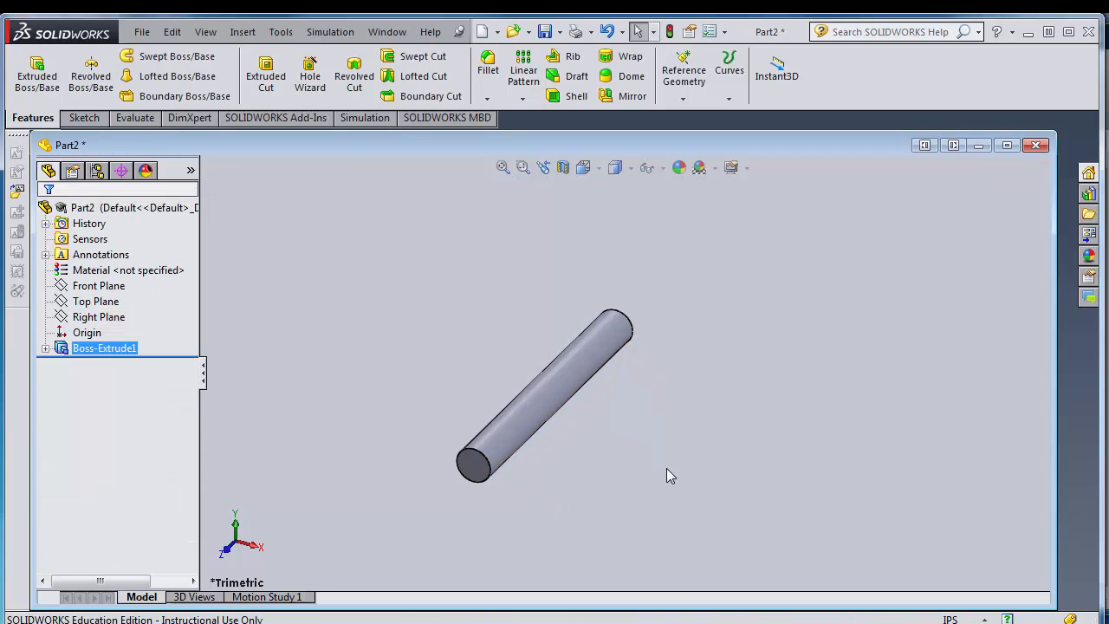
scroll(666, 468, "down", 1)
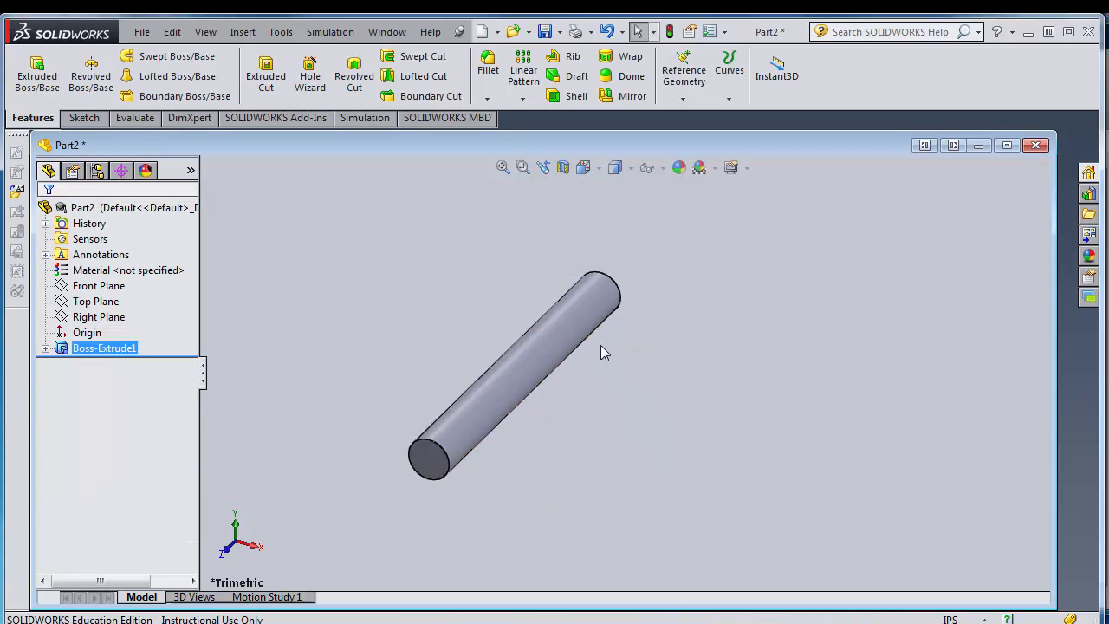
Save the part as Shaft1.SLDPRT in the YouTubeTutorial folder, replacing the existing file.
left_click(140, 32)
left_click(180, 176)
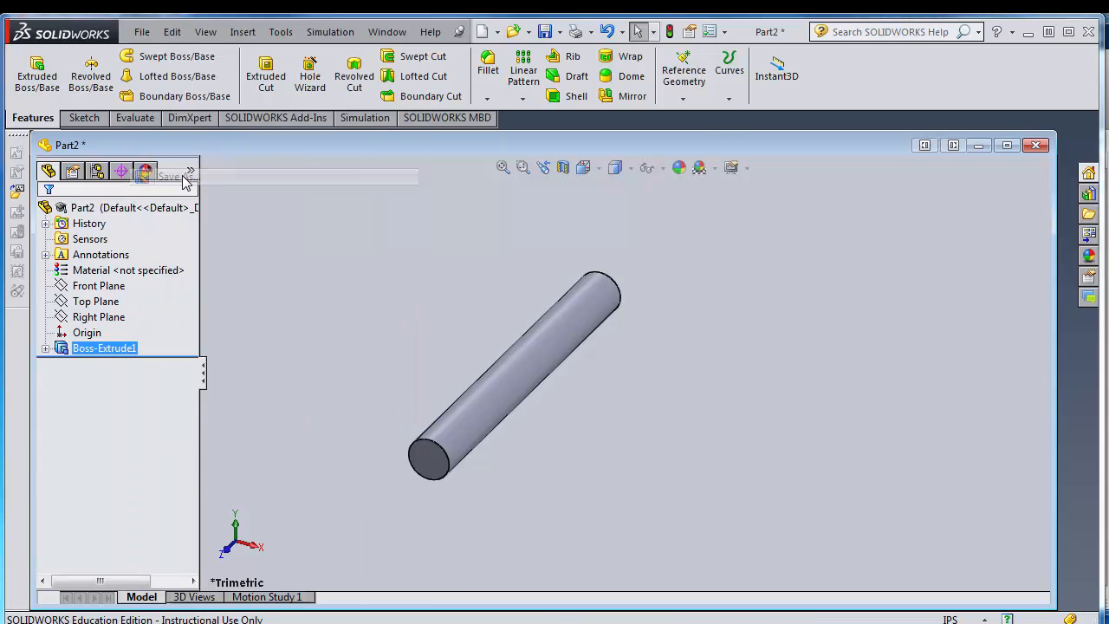
double_click(212, 208)
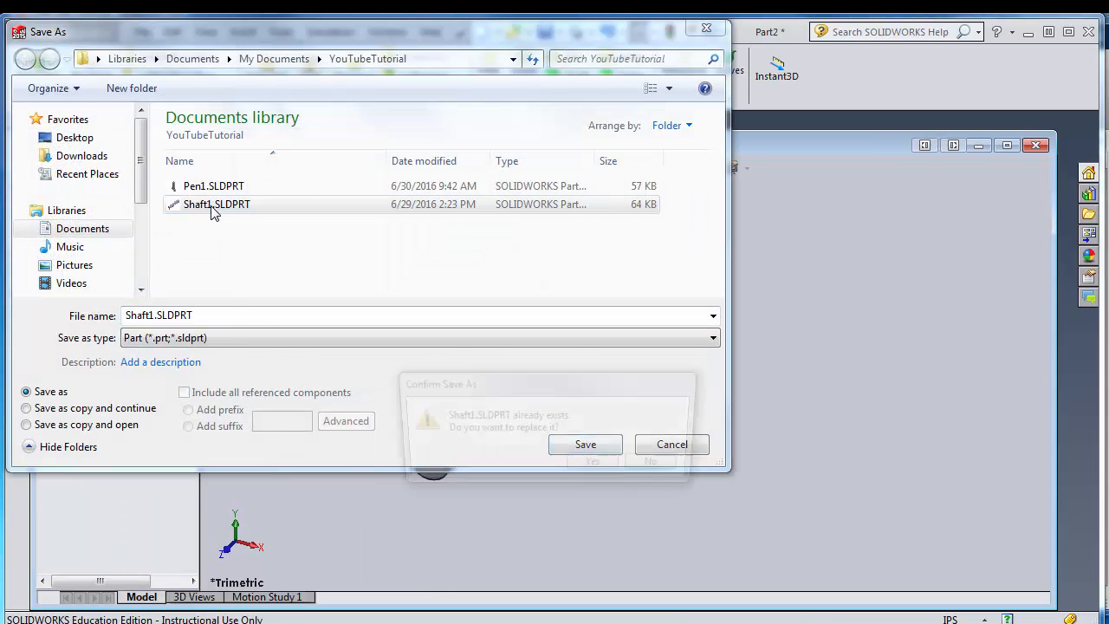
left_click(580, 465)
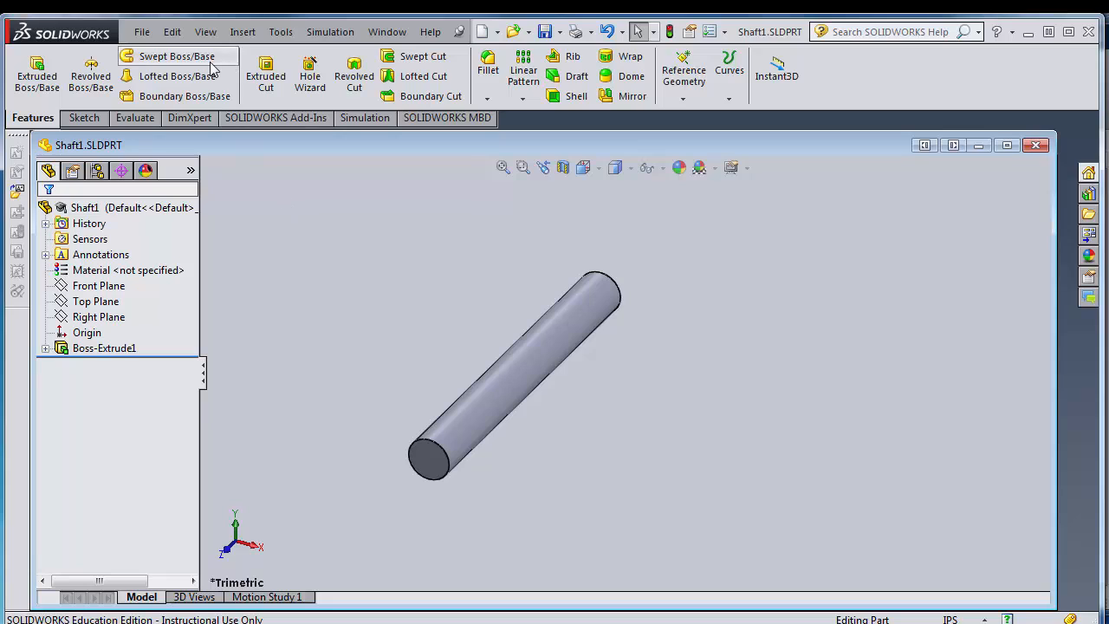
Make an assembly from the shaft part and place Shaft1 as its first component.
left_click(140, 32)
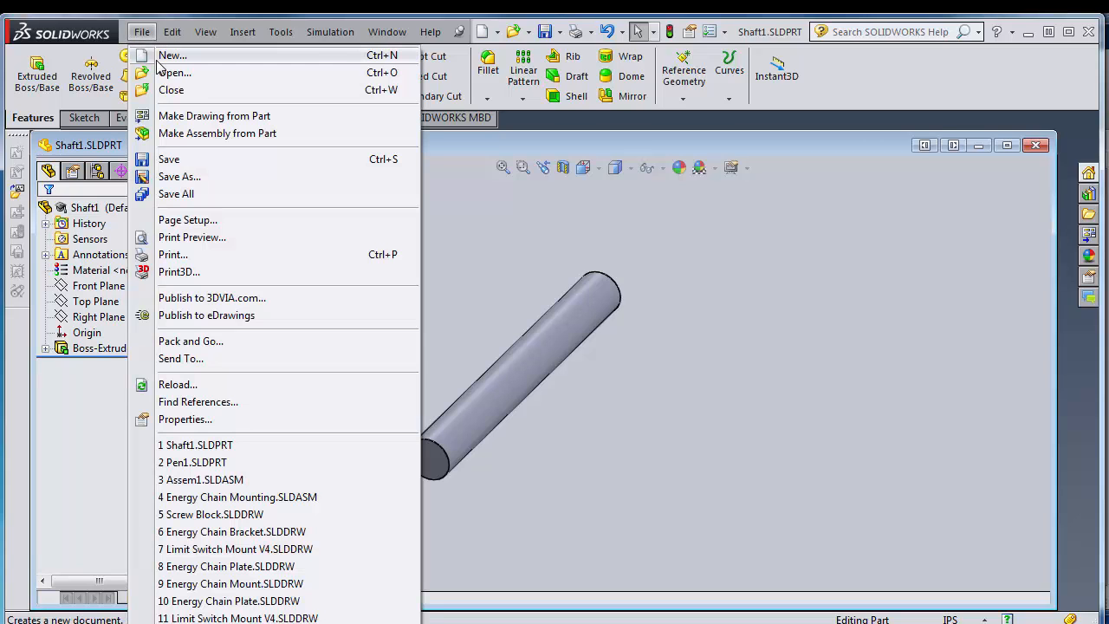
left_click(193, 135)
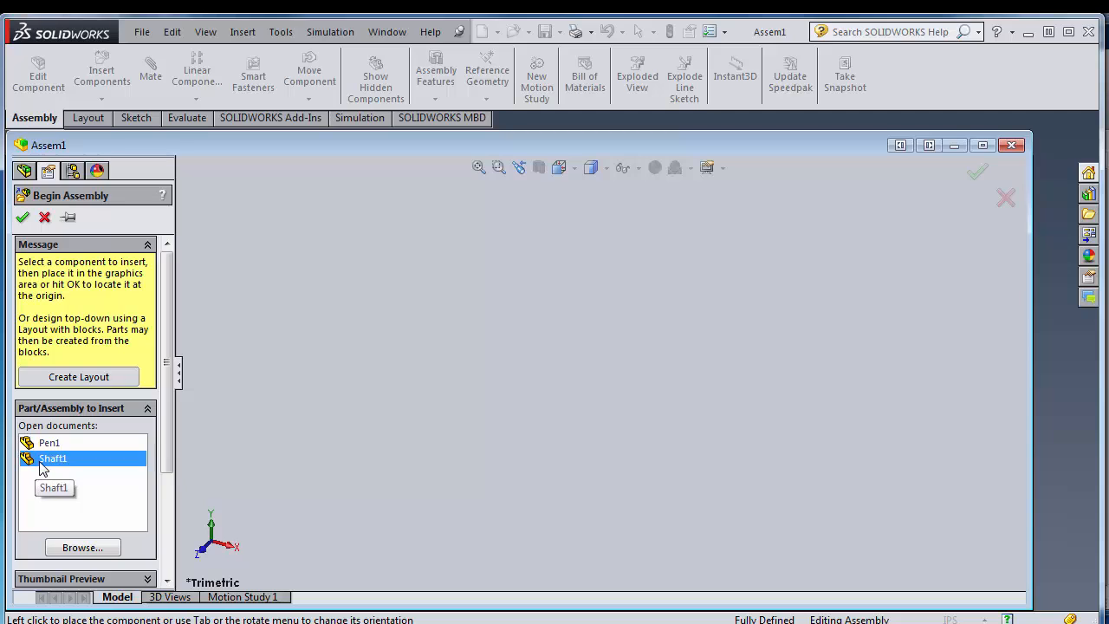
left_click(127, 468)
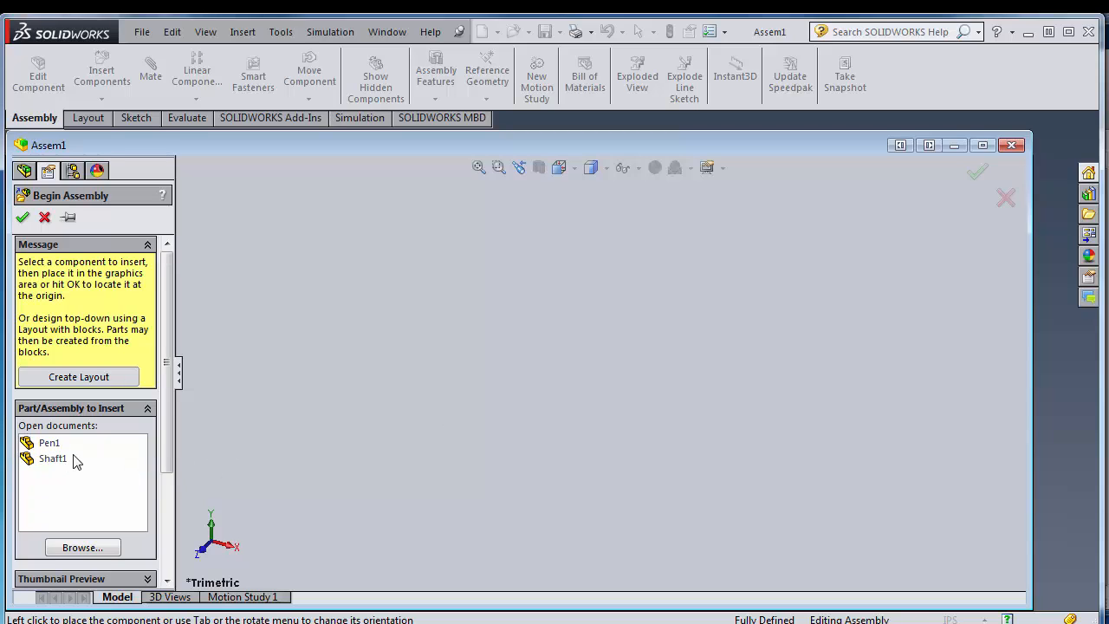
left_click(52, 459)
left_click(134, 459)
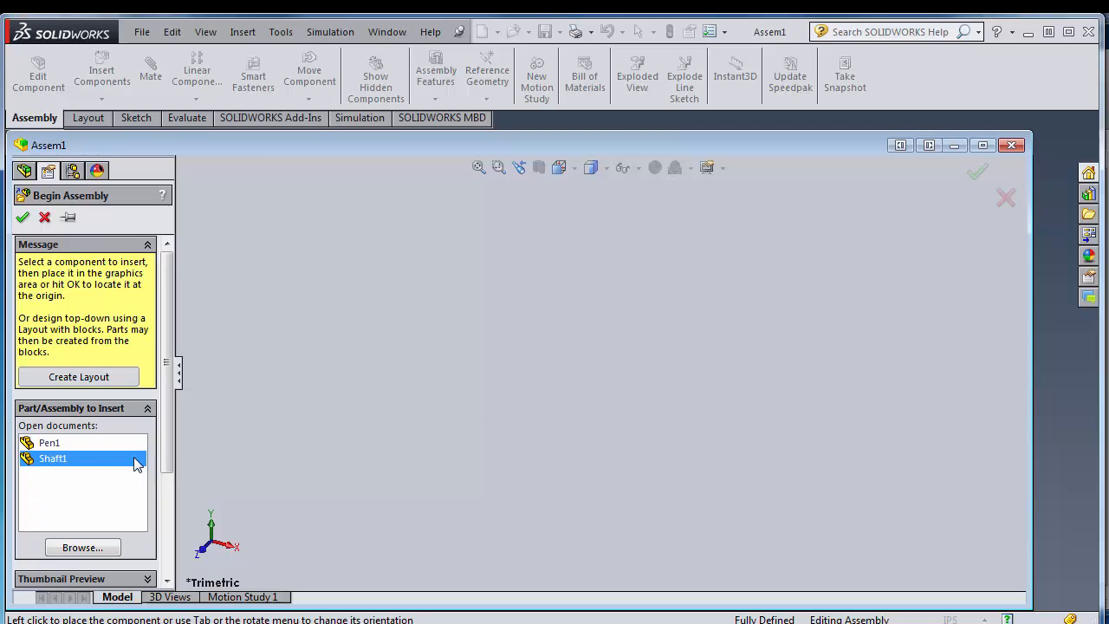
left_click(398, 412)
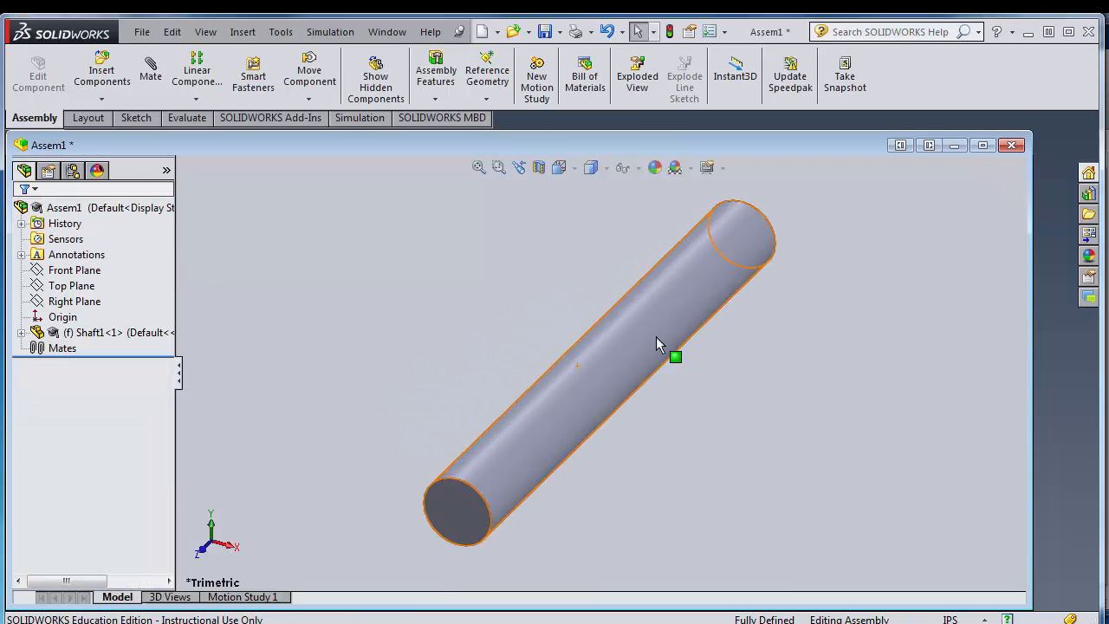
Insert the Pen1 part into the assembly and place it beside the shaft.
scroll(656, 336, "down", 2)
scroll(630, 372, "up", 5)
left_click_drag(555, 411, 535, 292)
middle_click_drag(699, 389, 792, 339)
left_click(767, 378)
scroll(768, 379, "up", 3)
scroll(711, 353, "down", 2)
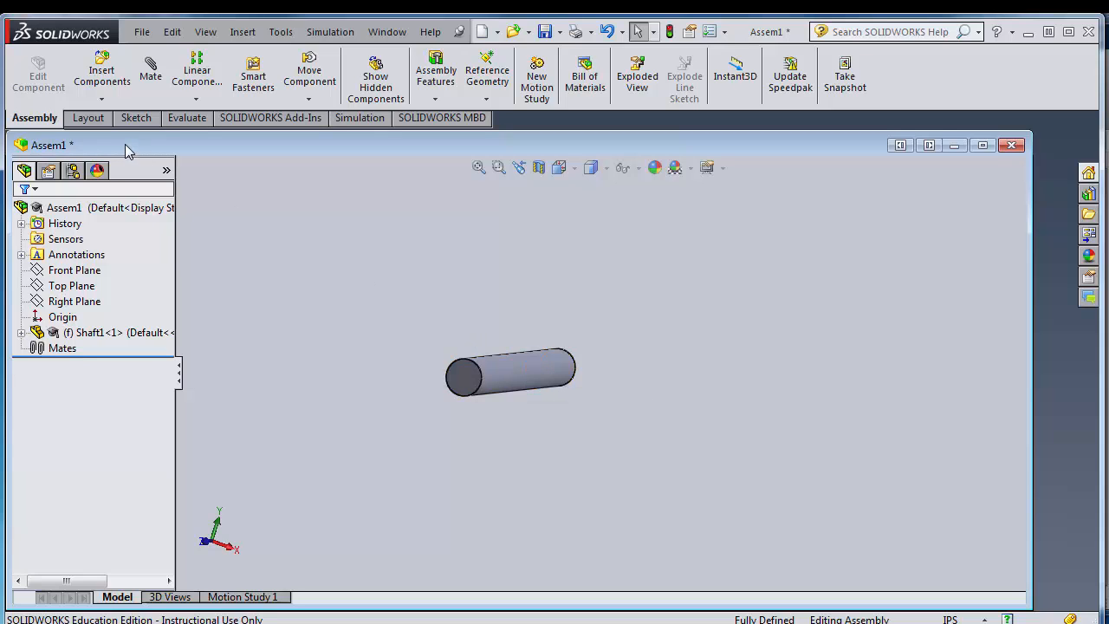
left_click(102, 73)
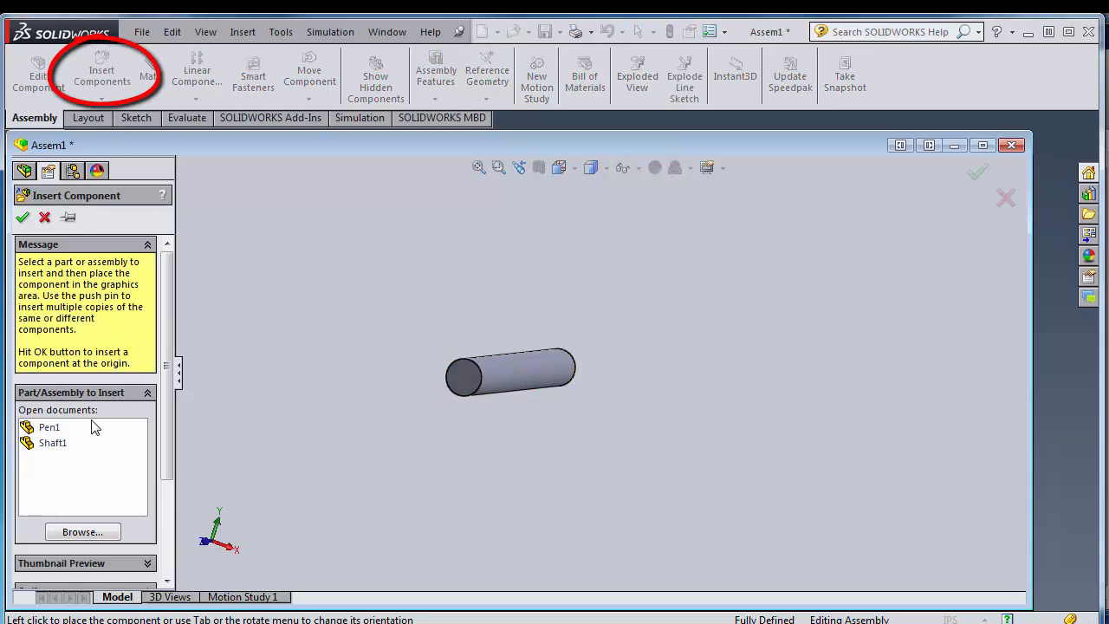
left_click(49, 428)
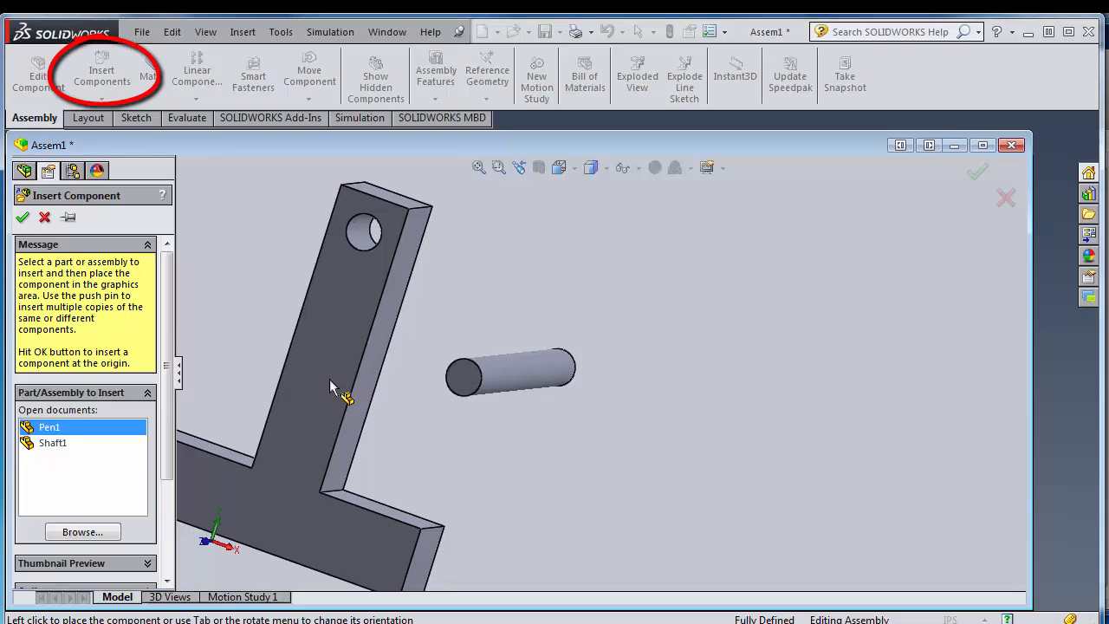
left_click(334, 379)
scroll(592, 397, "up", 3)
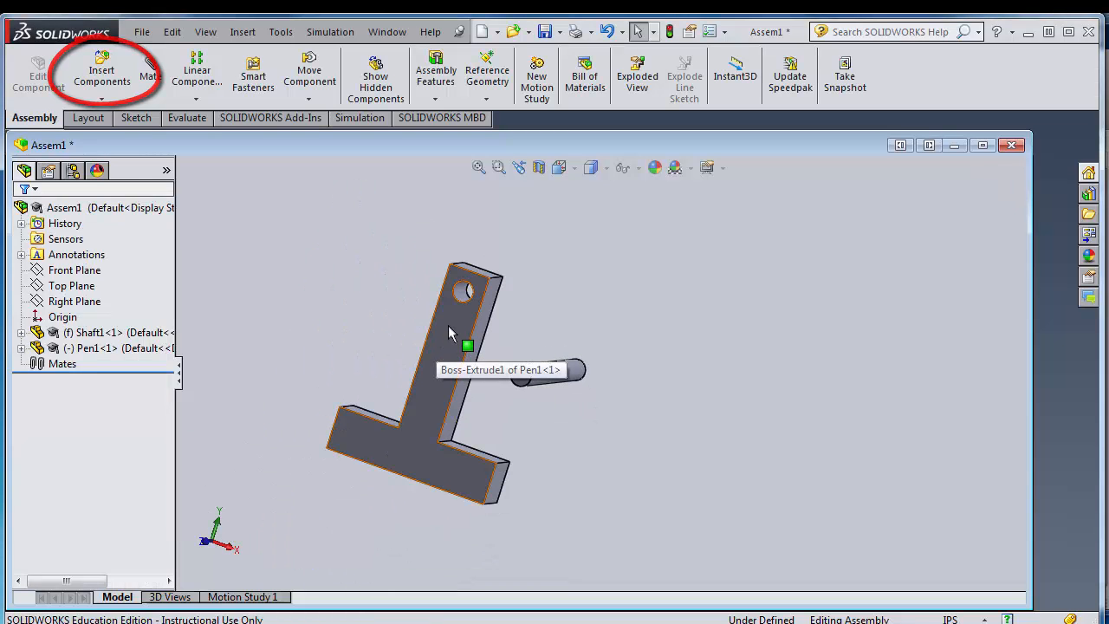
Move Pen1 away from the shaft and rotate it freely so its hole stays accessible.
right_click_drag(448, 324, 449, 392)
left_click_drag(449, 392, 299, 346)
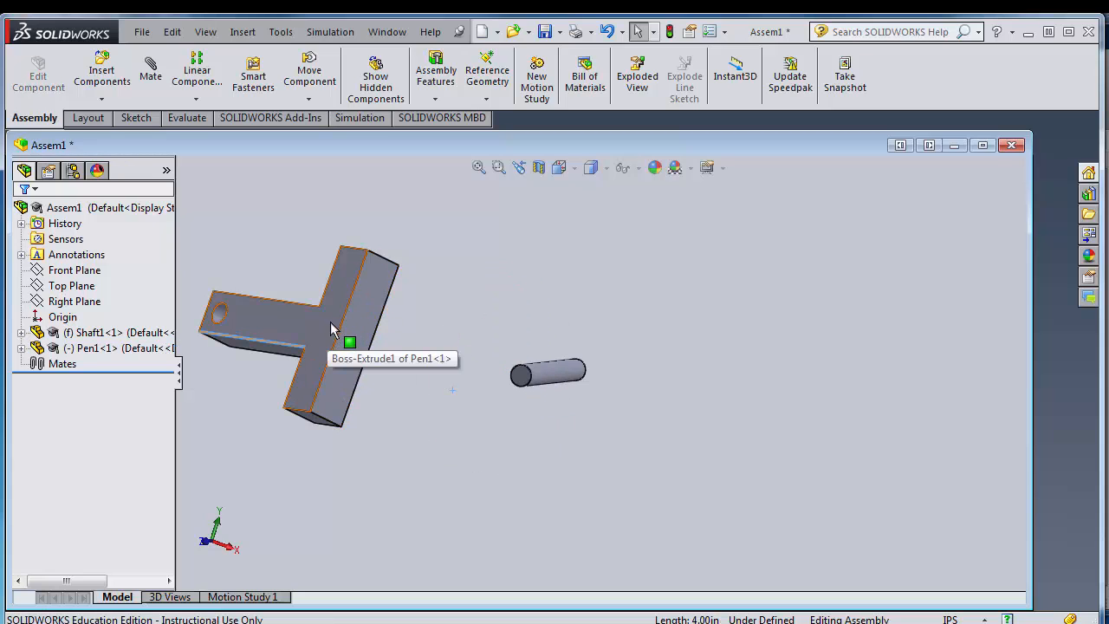
right_click_drag(330, 330, 391, 502)
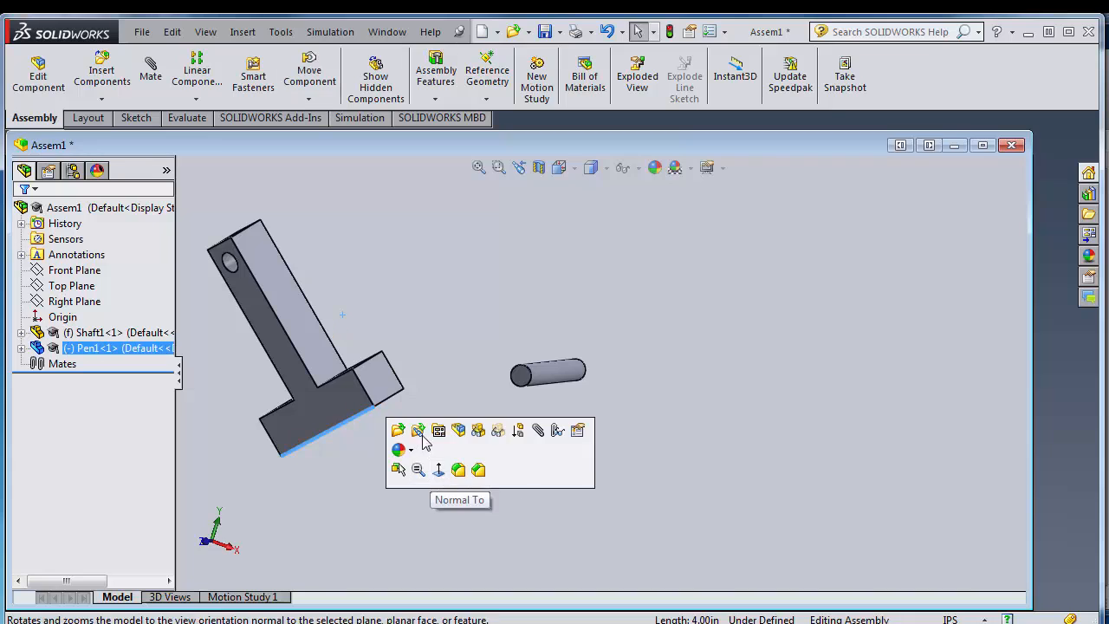
left_click(536, 262)
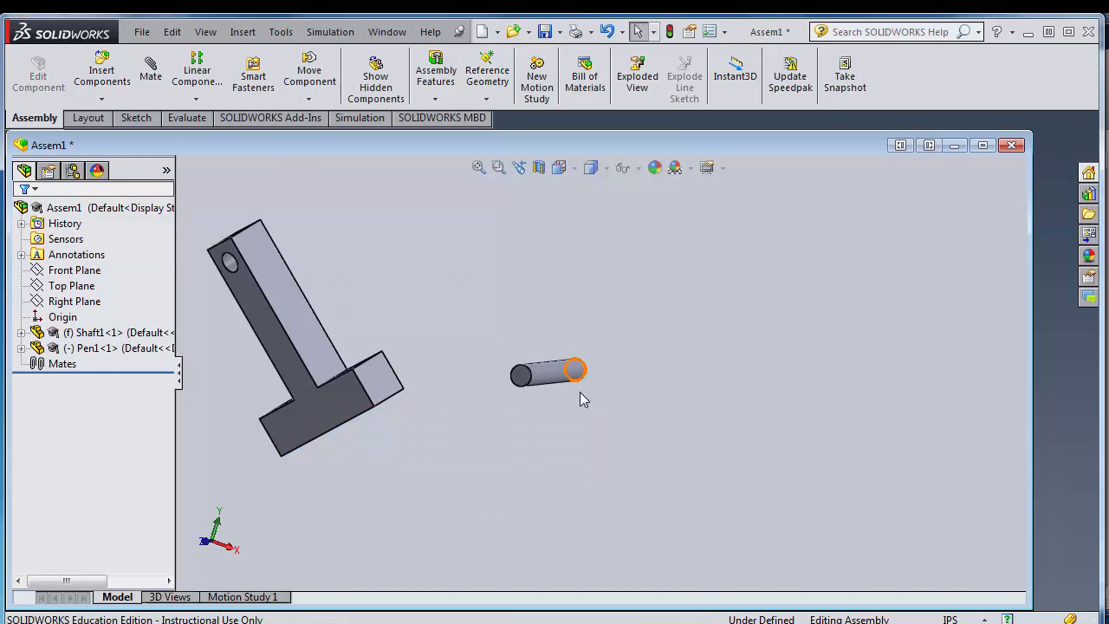
Add a concentric mate between Pen1's hole face and the shaft's cylindrical face.
middle_click_drag(606, 258, 491, 388)
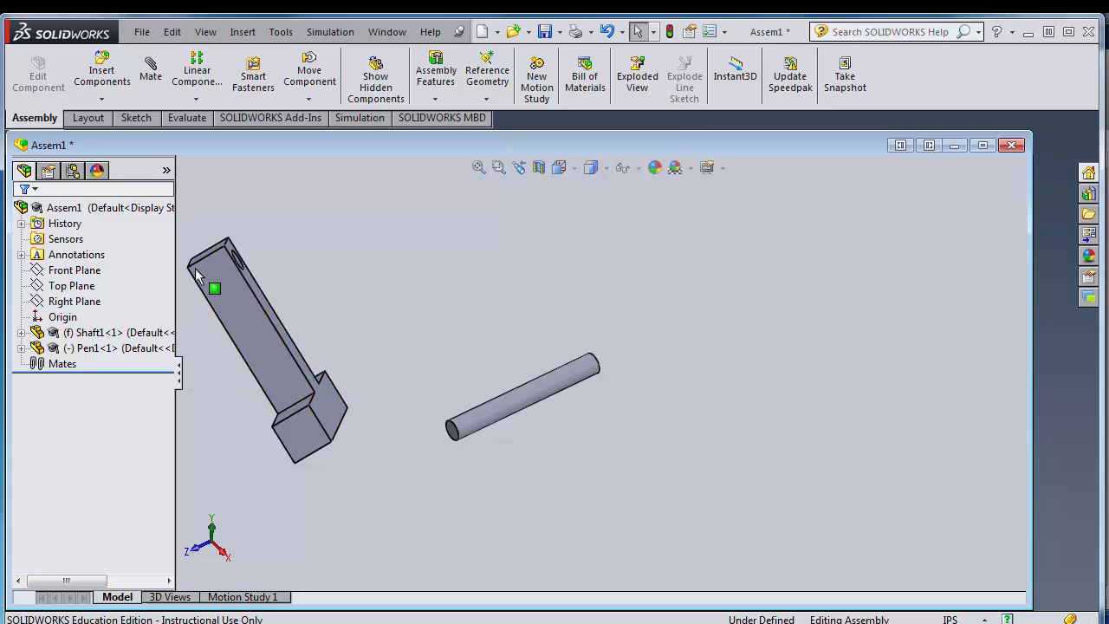
left_click(150, 74)
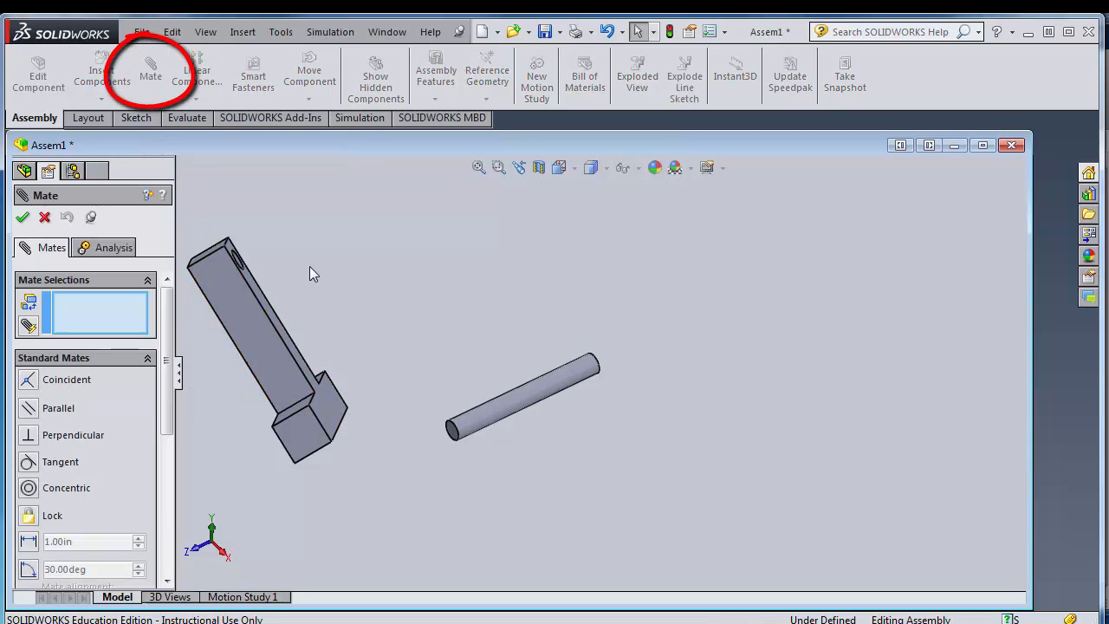
middle_click_drag(374, 257, 454, 260)
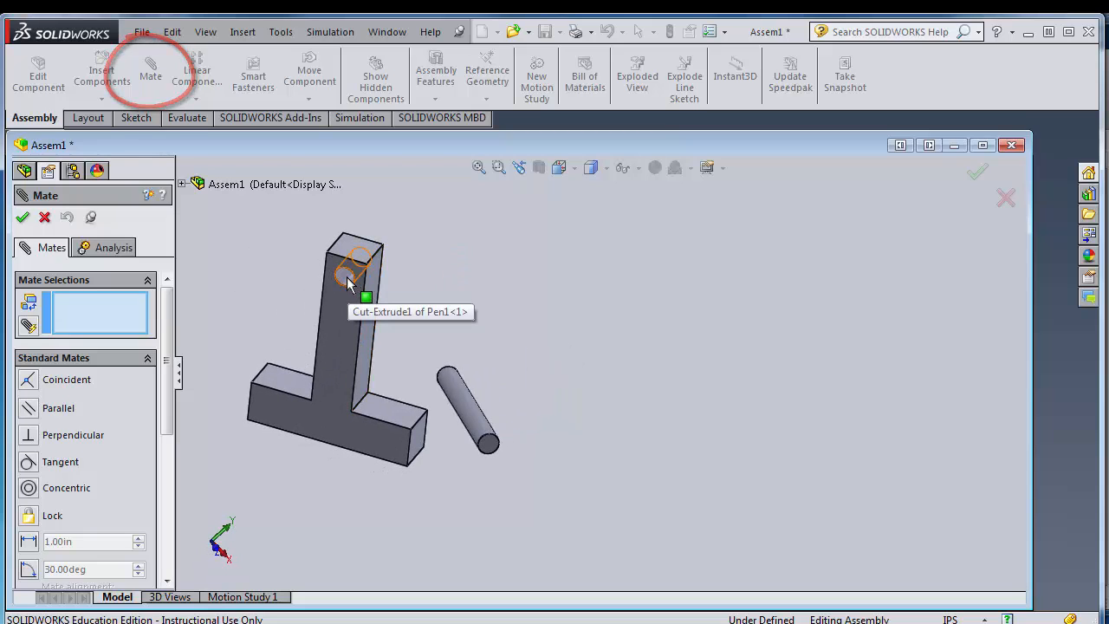
left_click(347, 283)
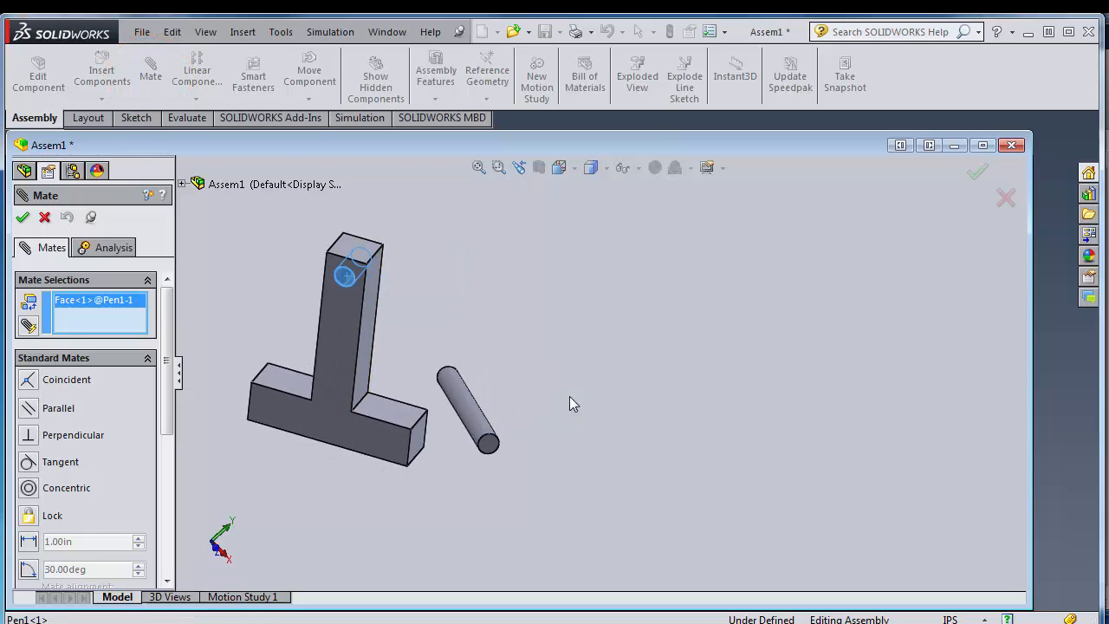
left_click(482, 421)
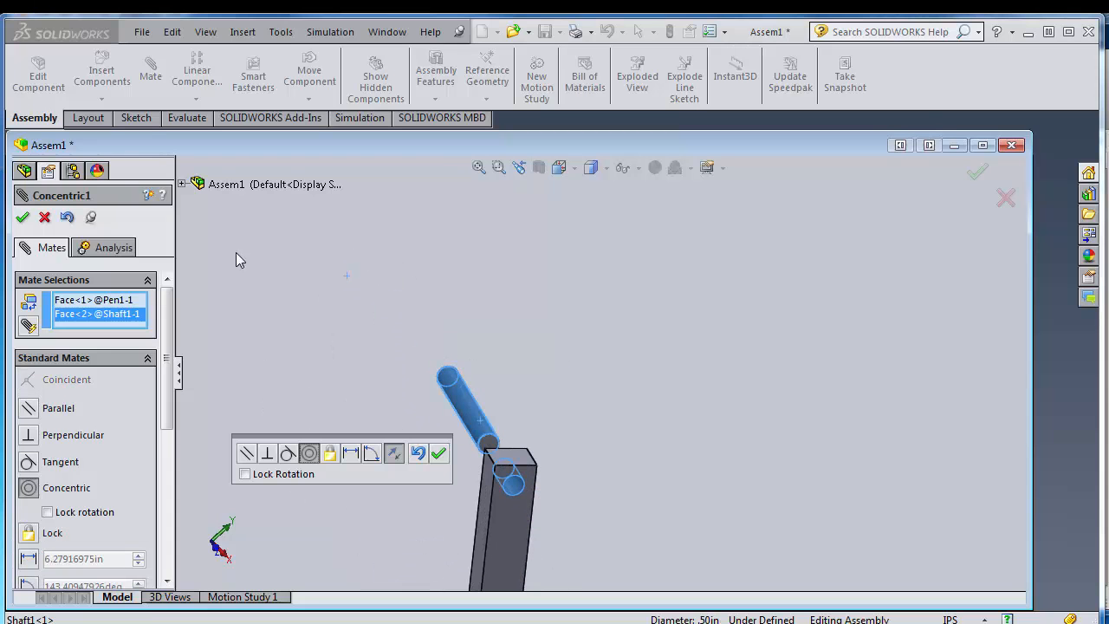
middle_click_drag(548, 381, 580, 526)
scroll(578, 519, "up", 1)
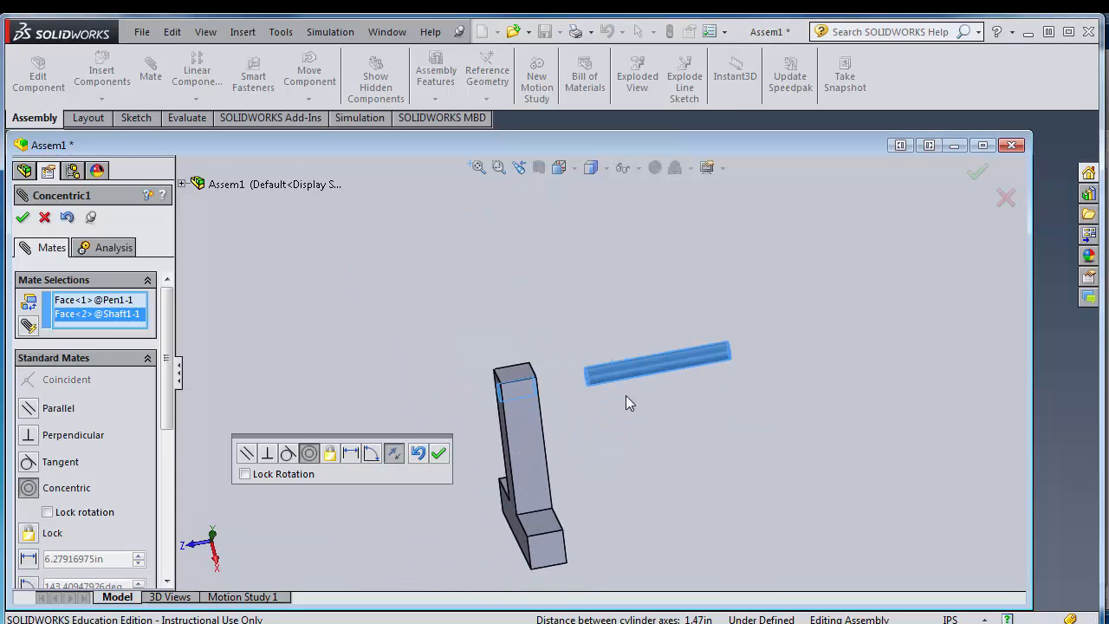
left_click(23, 219)
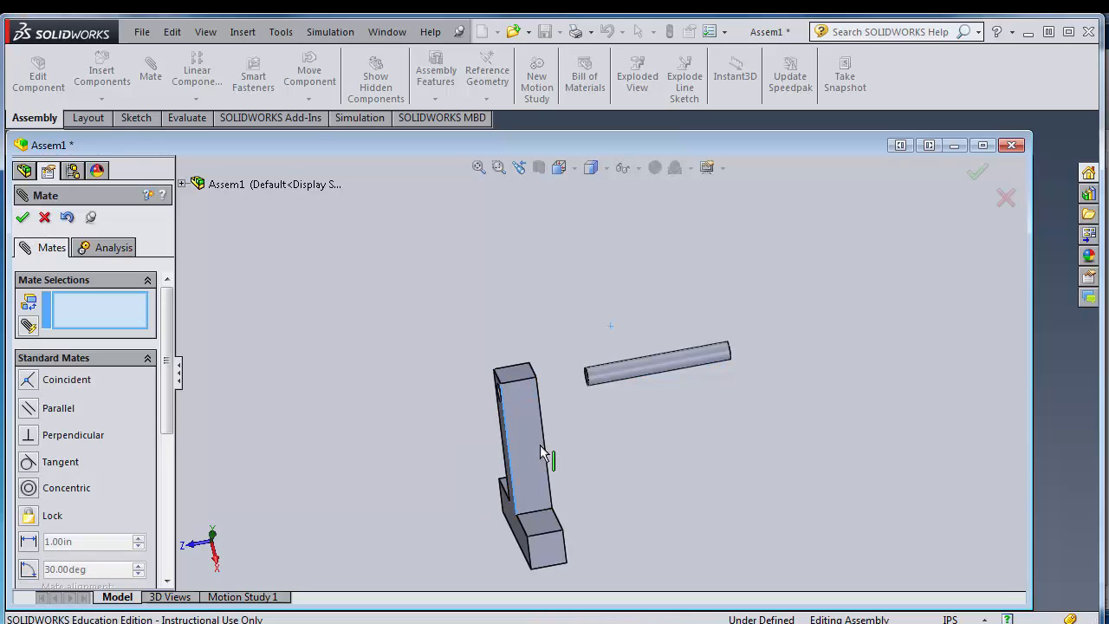
Slide Pen1 along the shaft and swing it around the shaft axis to test the concentric mate.
left_click_drag(536, 453, 707, 405)
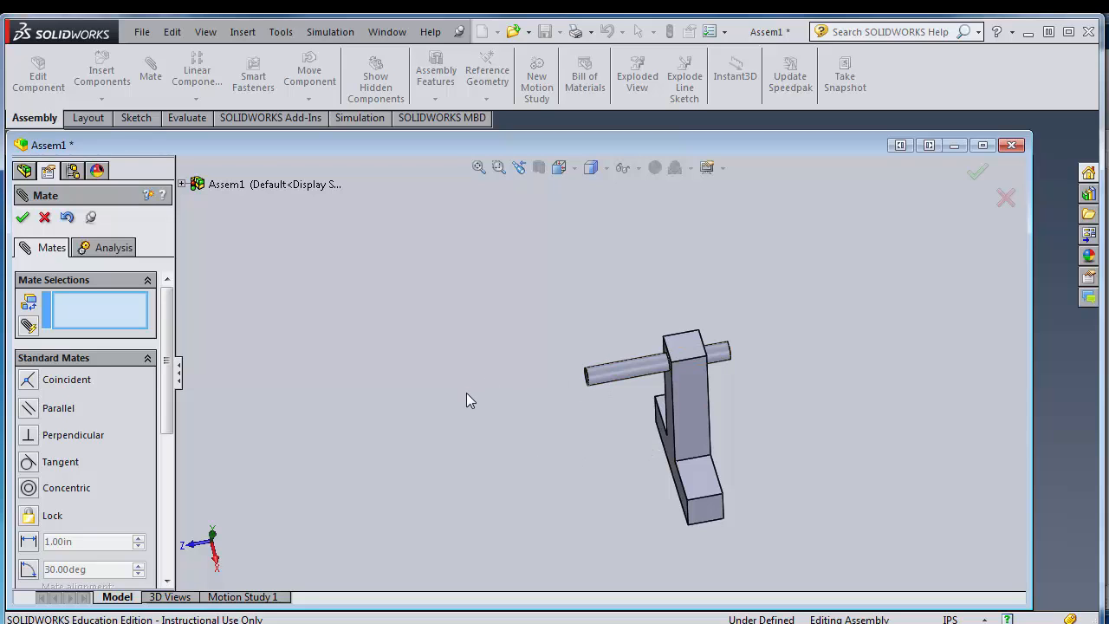
mouse_move(680, 347)
left_mouse_down()
mouse_move(676, 260)
mouse_move(616, 373)
mouse_move(603, 371)
left_mouse_up()
key("z")
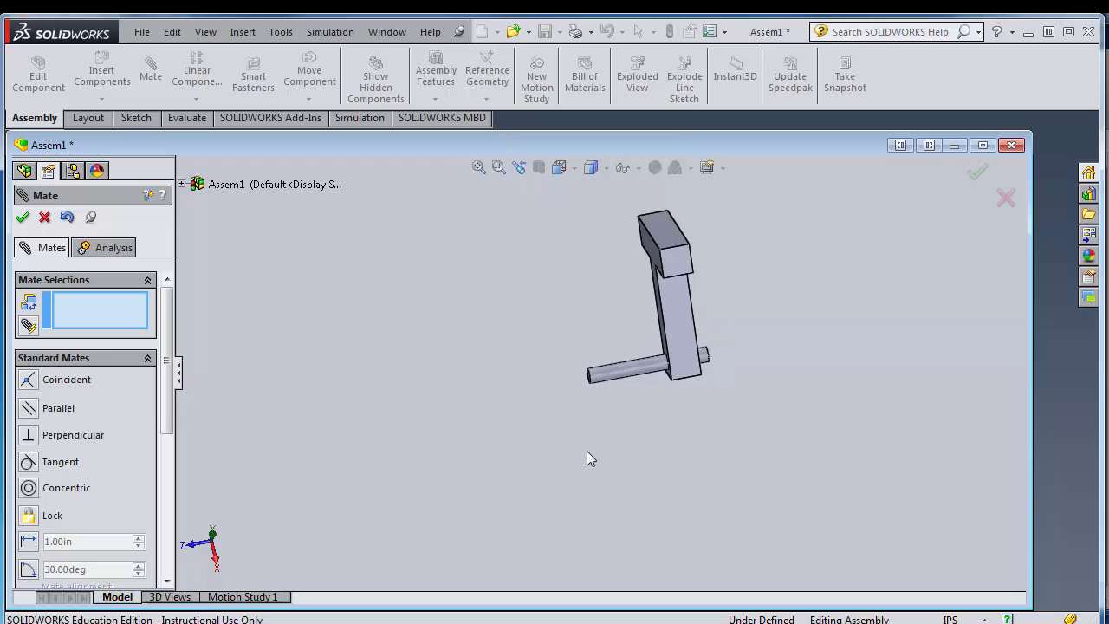
Add a coincident mate between Pen1's flat face and the shaft's circular end edge, and swing Pen1 down to hang below the shaft.
middle_click_drag(511, 369, 607, 375)
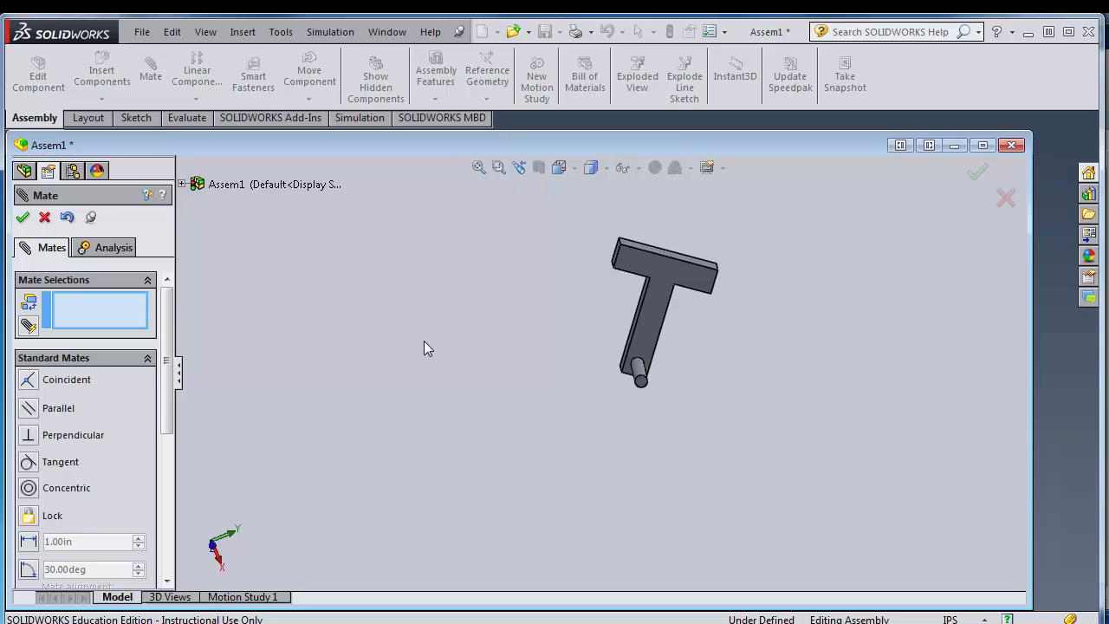
left_click(651, 325)
left_click(639, 378)
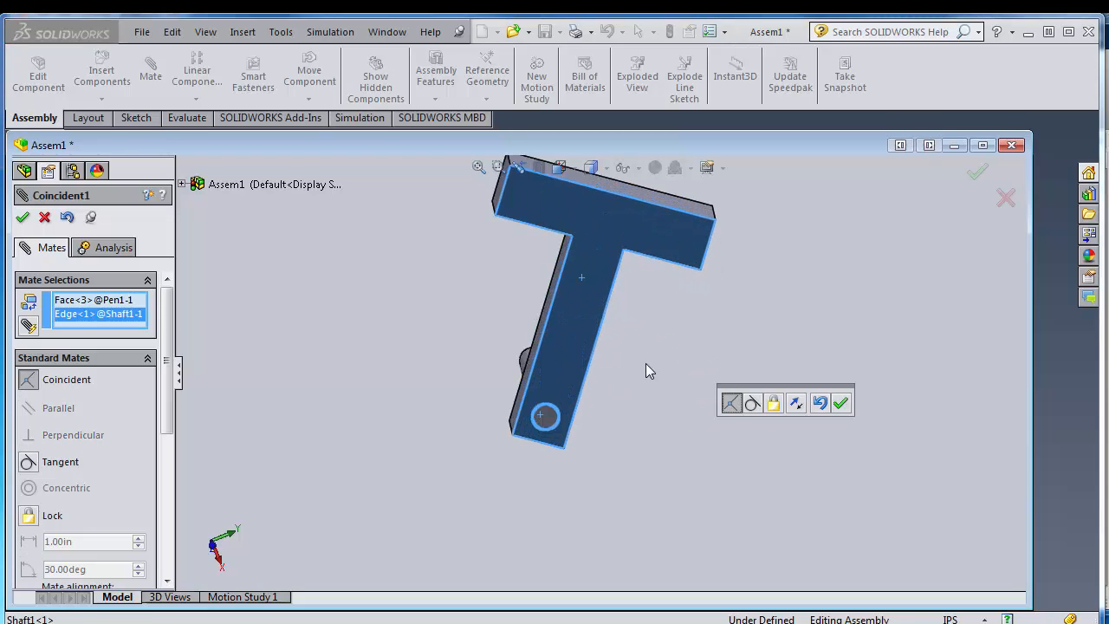
middle_click_drag(645, 363, 538, 355)
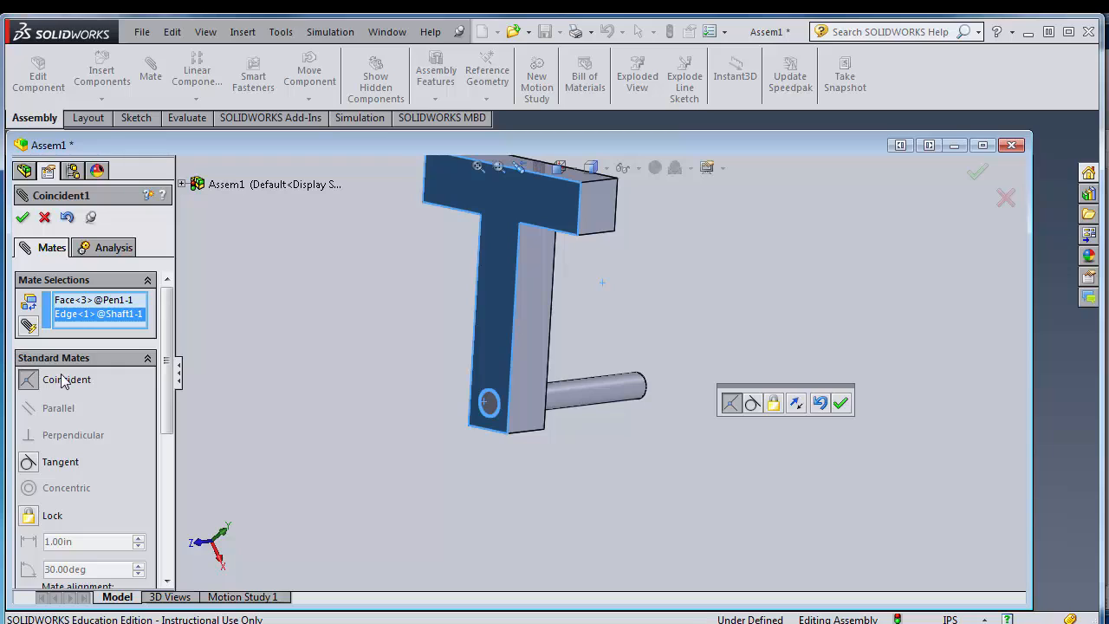
left_click(19, 220)
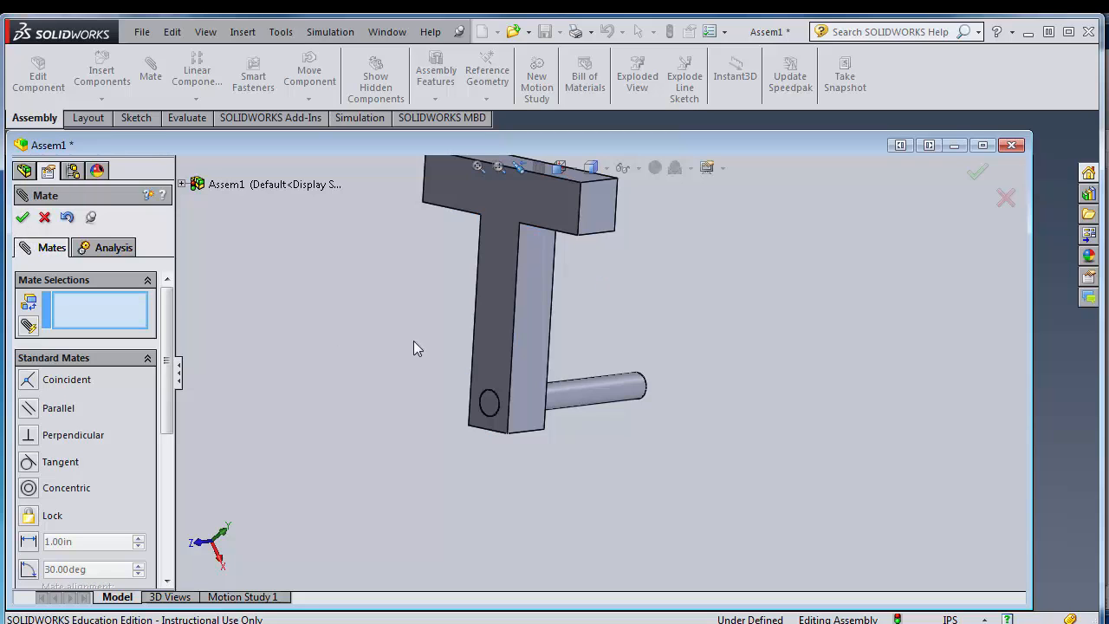
left_click(546, 317)
middle_click_drag(545, 317, 612, 512)
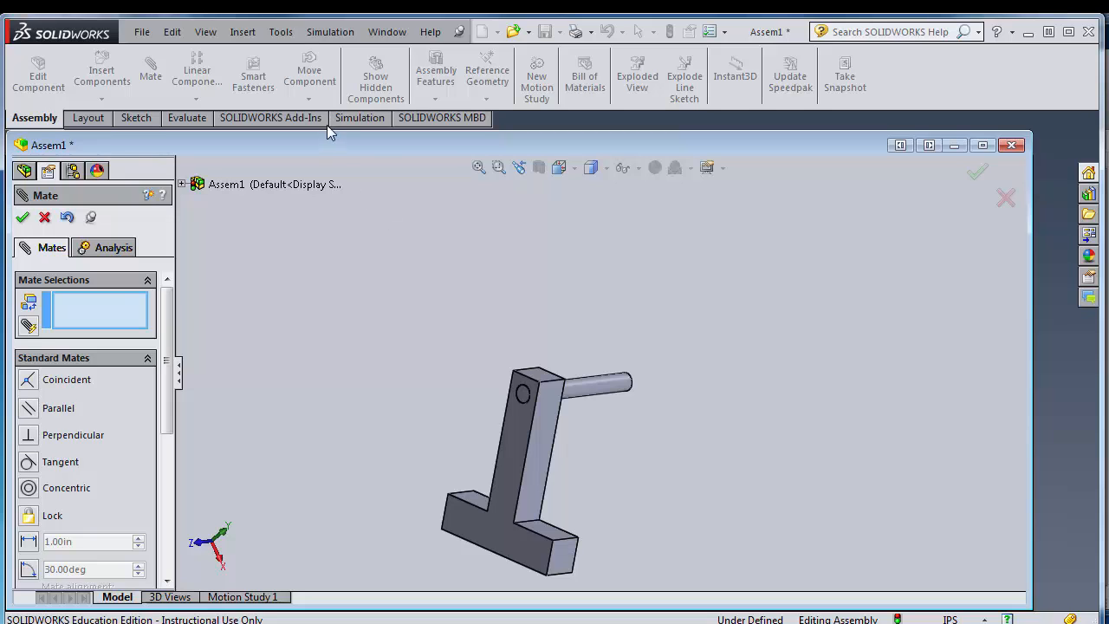
Export the assembly with SimMechanics Link as SimMechanics Second Generation, replacing the existing Example1.xml in the YouTubeTutorial folder.
left_click(282, 33)
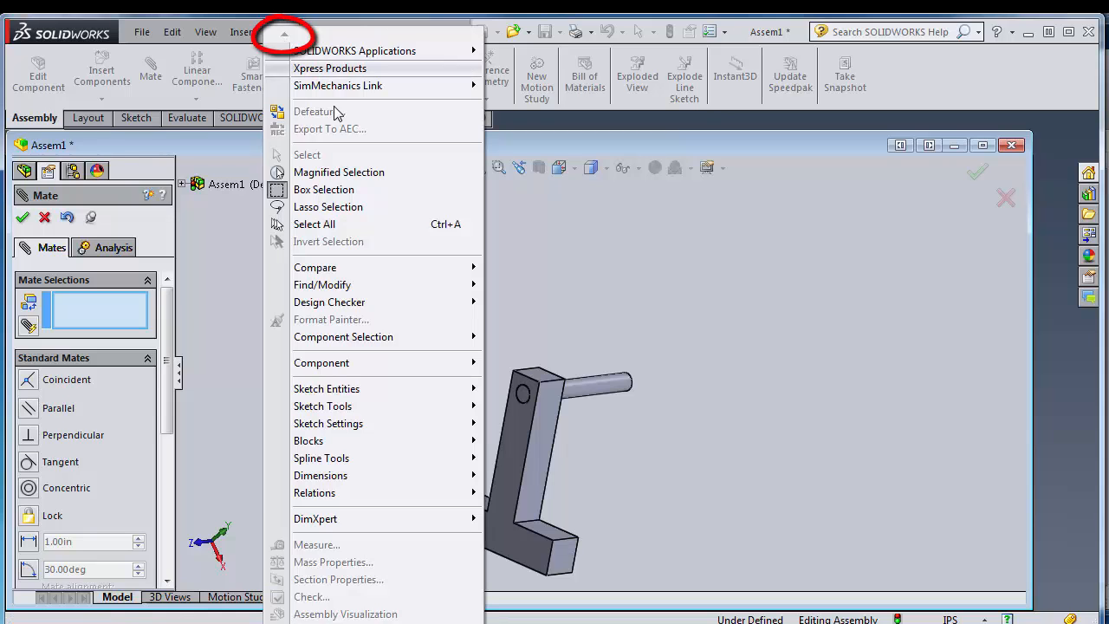
mouse_move(340, 93)
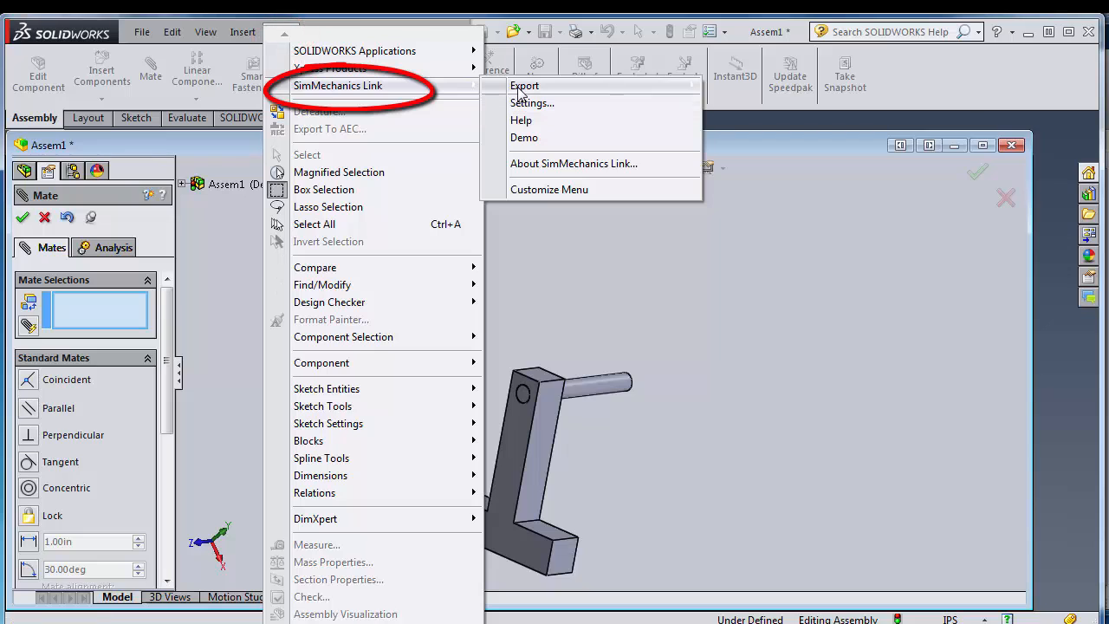
mouse_move(522, 87)
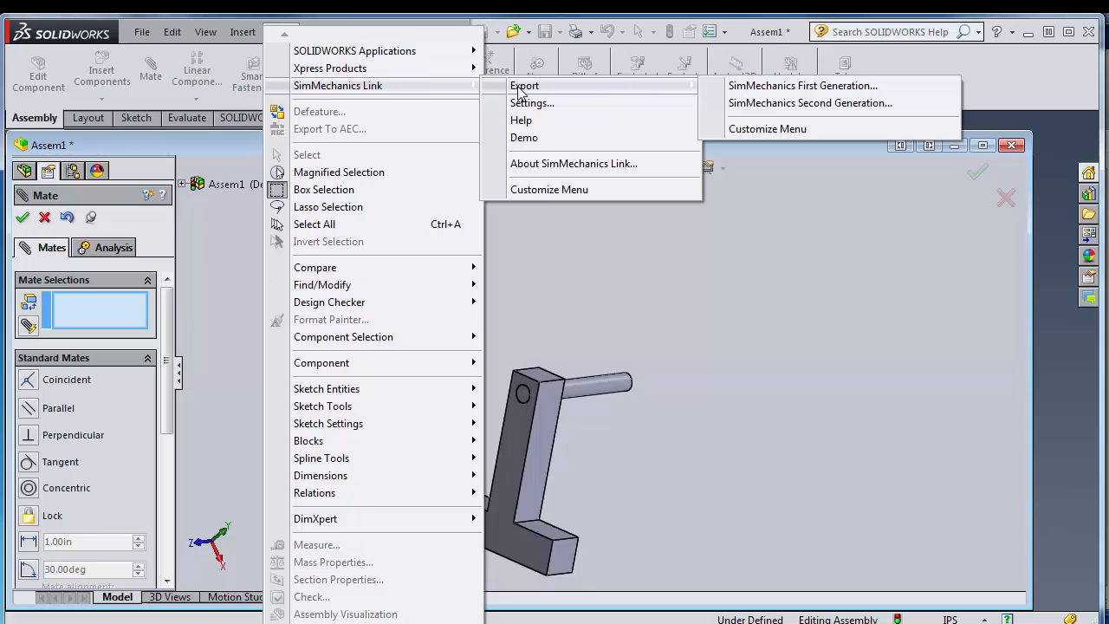
left_click(783, 104)
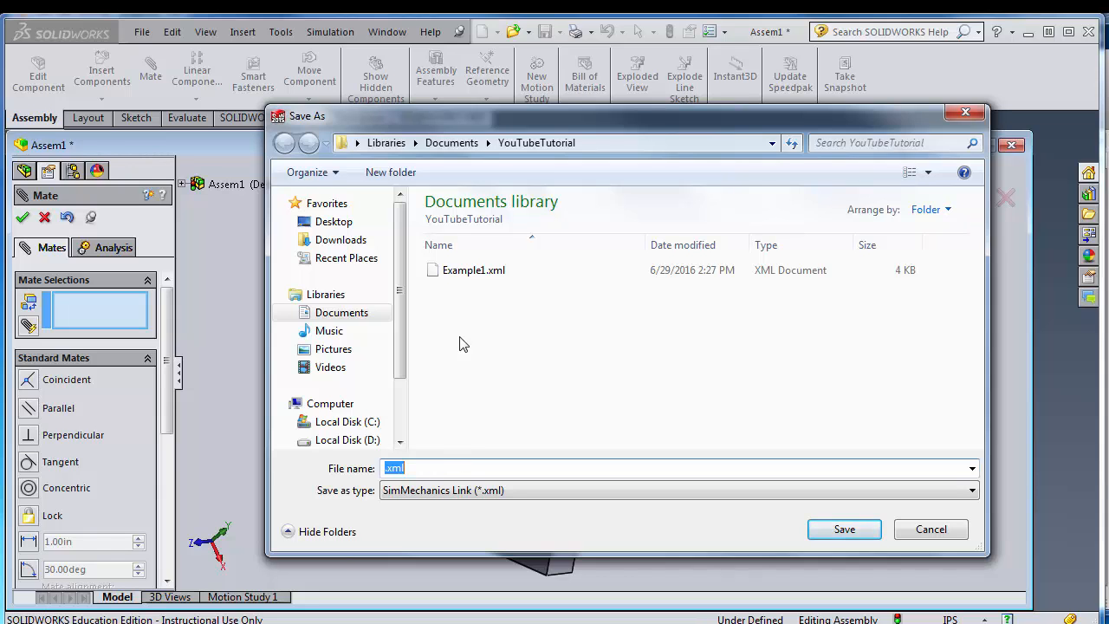
double_click(459, 271)
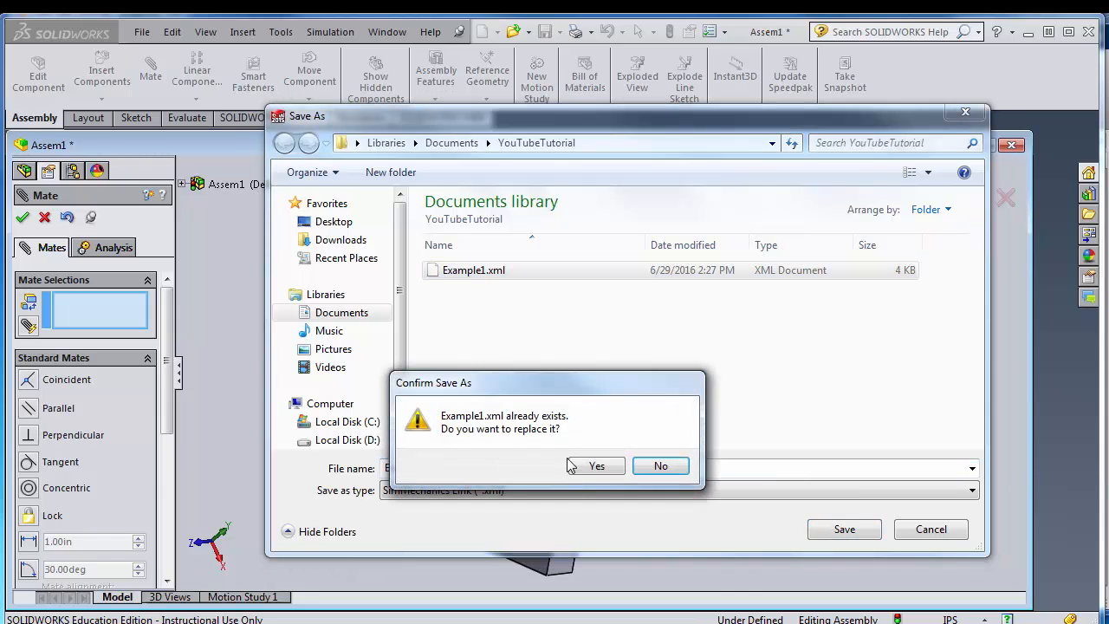
left_click(597, 466)
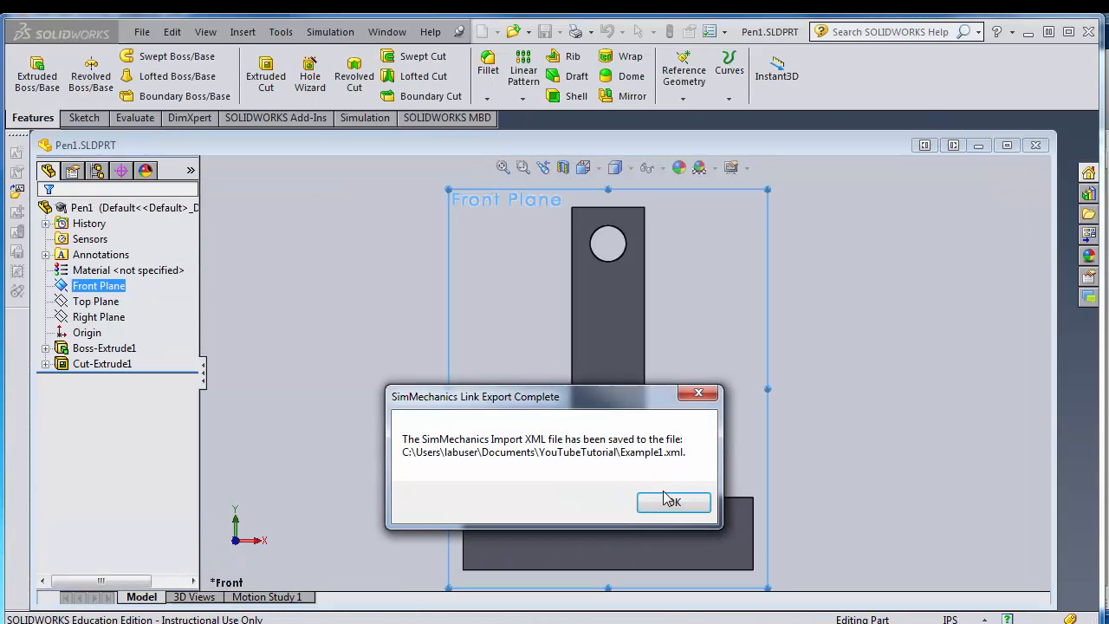
left_click(667, 501)
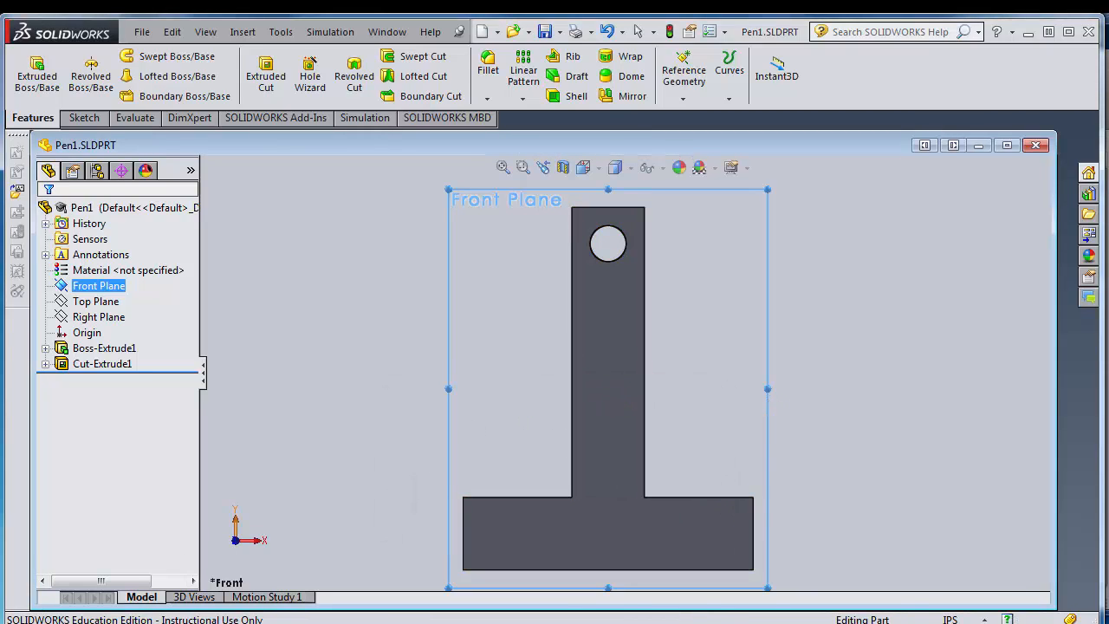
Switch to MATLAB and check that the current folder is the YouTubeTutorial folder holding Example1.xml.
key("alt+Tab")
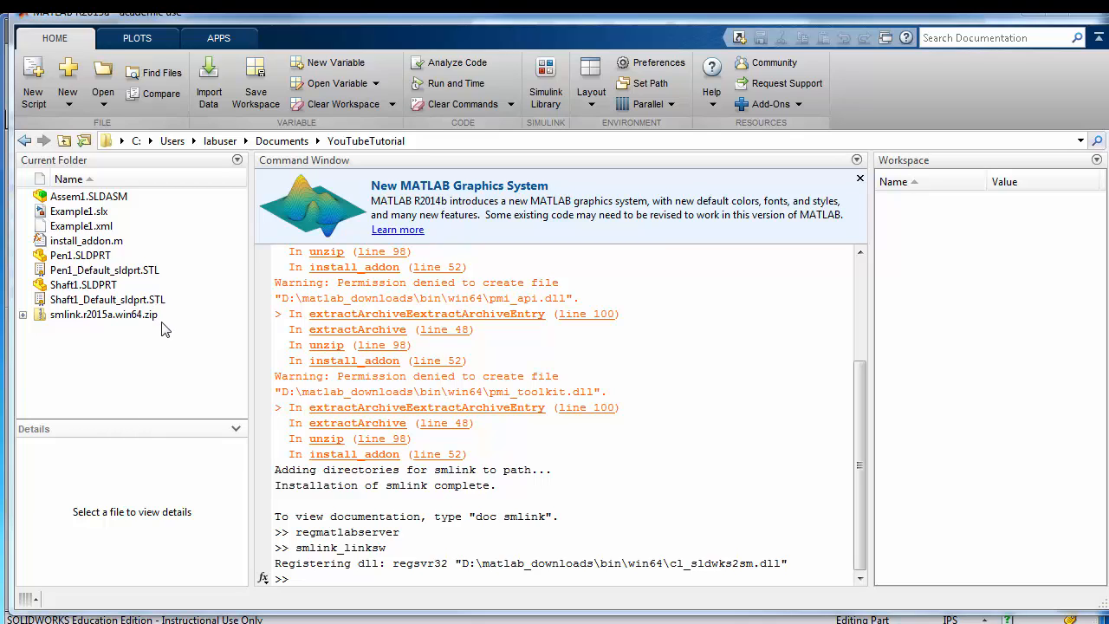
left_click(273, 568)
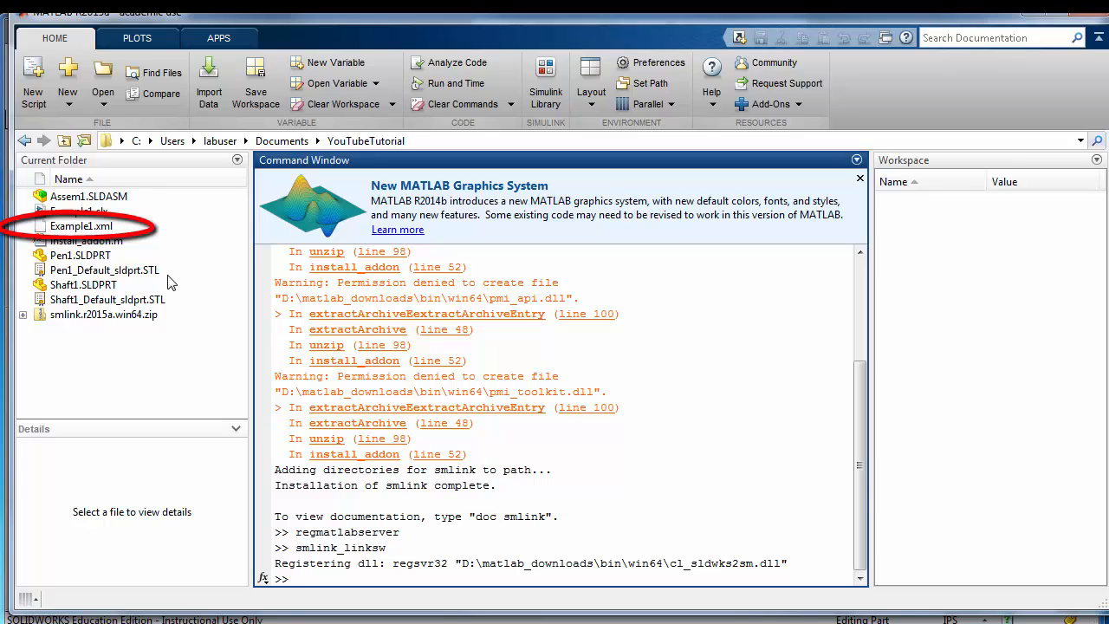
left_click(83, 141)
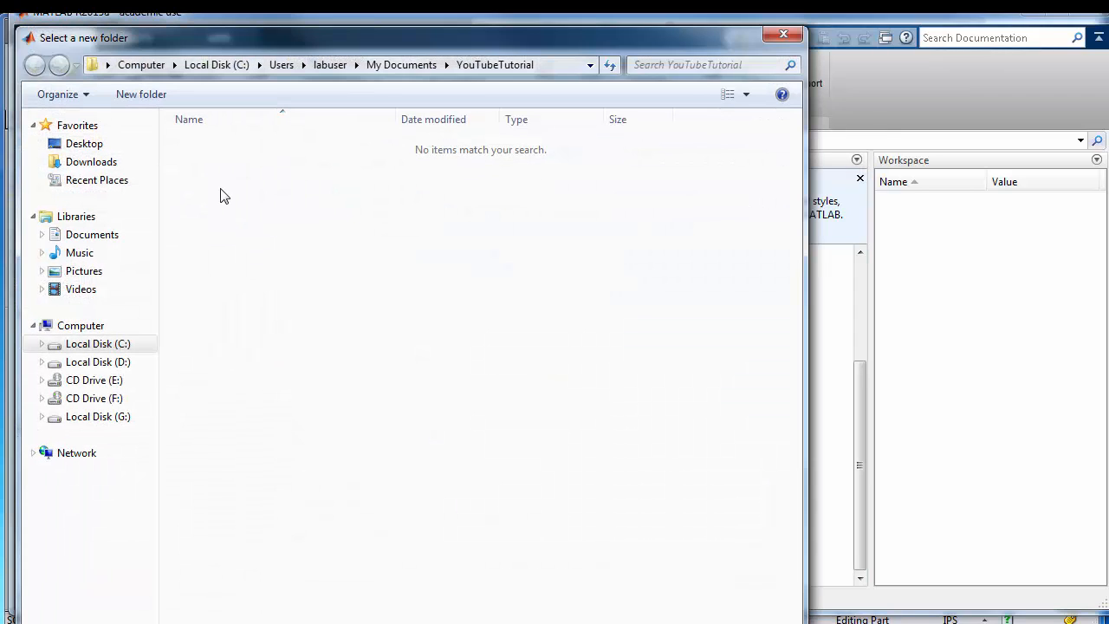
left_click(783, 34)
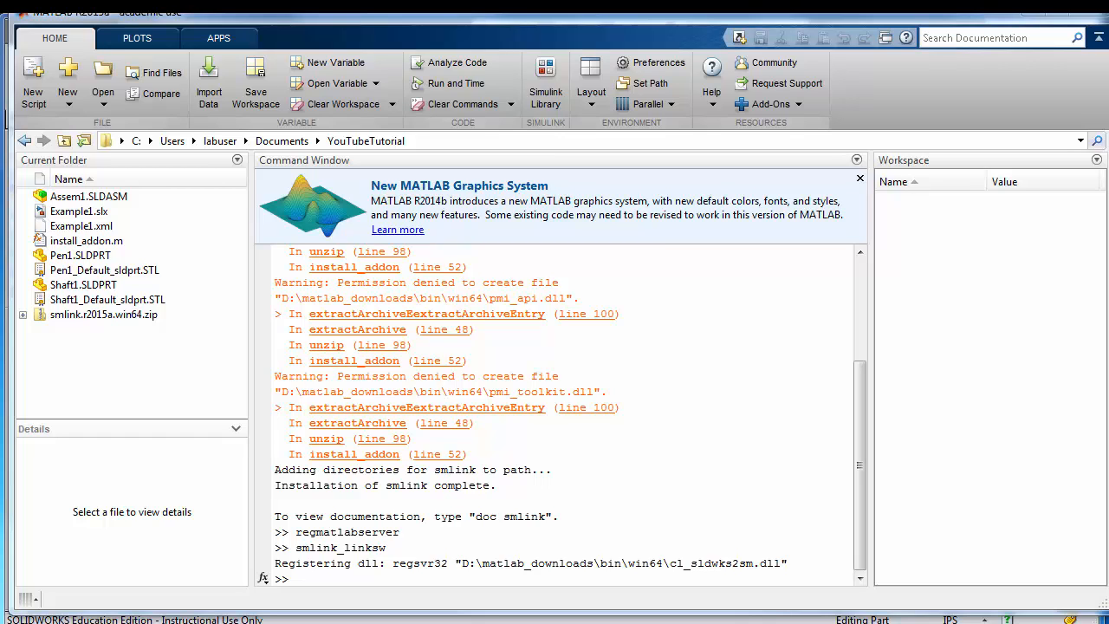
Import the exported assembly into Simulink by running smimport('Example1.xml').
left_click(304, 582)
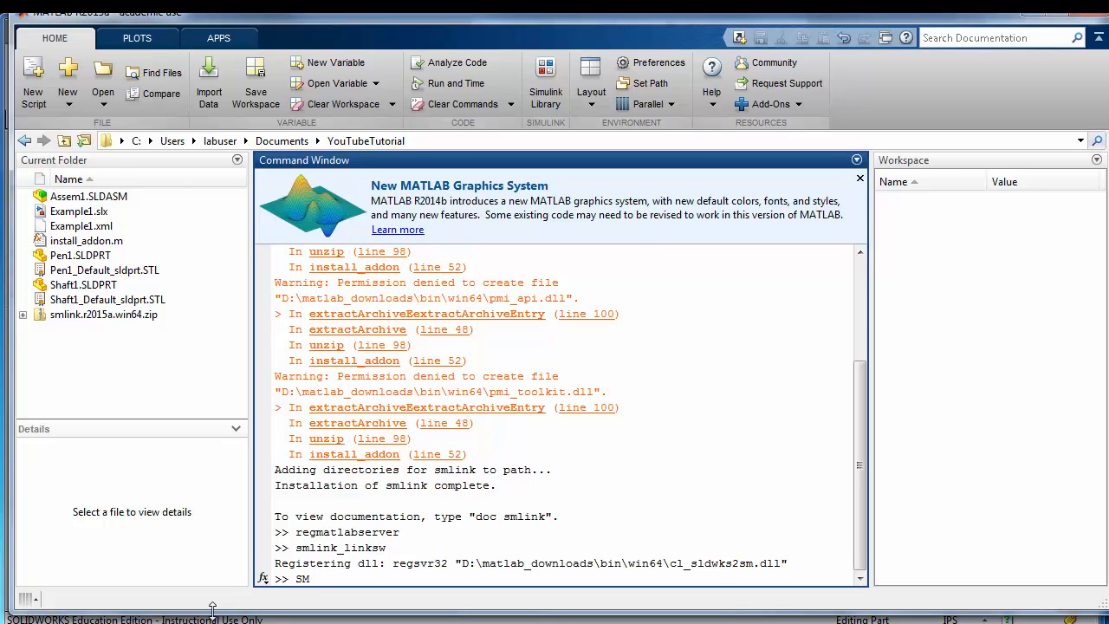
type("smi")
type("mo")
type("port")
type("(")
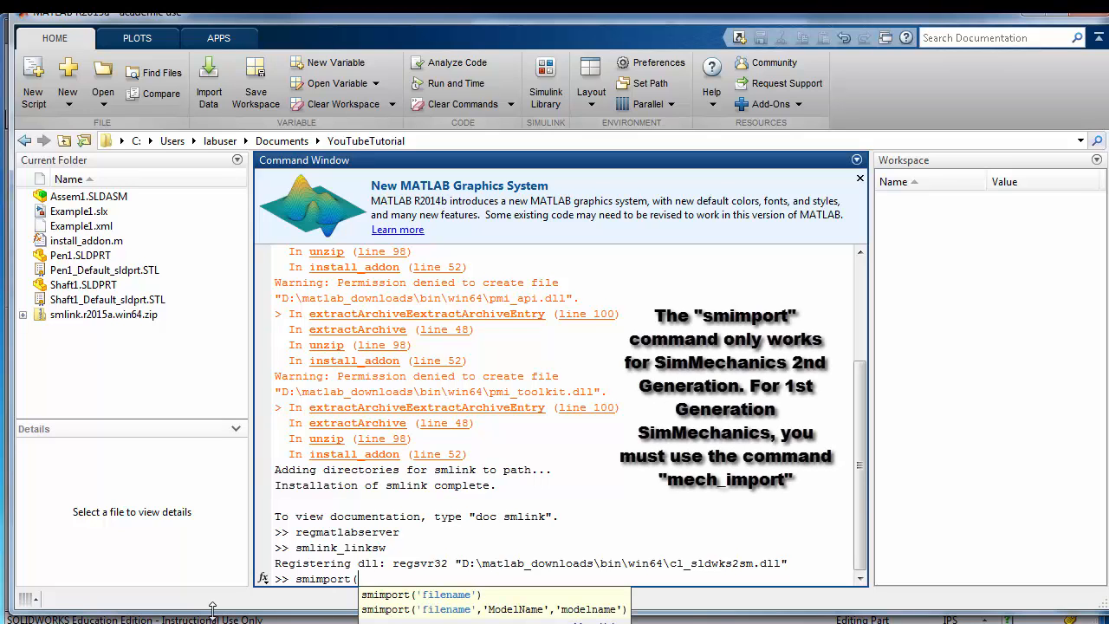
type("'")
type("Ex")
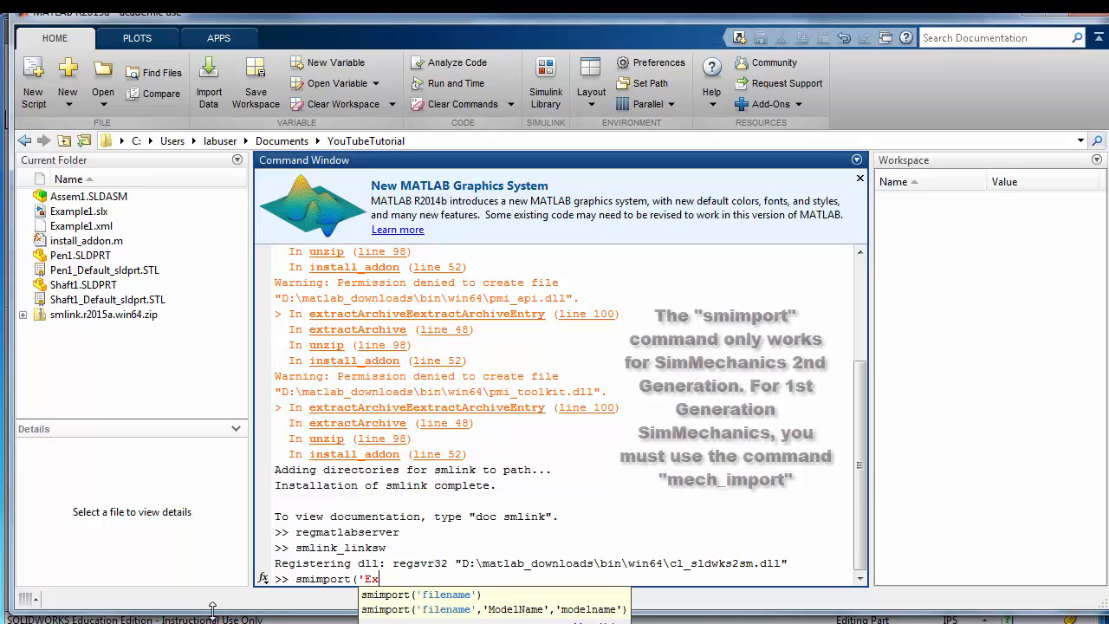
type("ample")
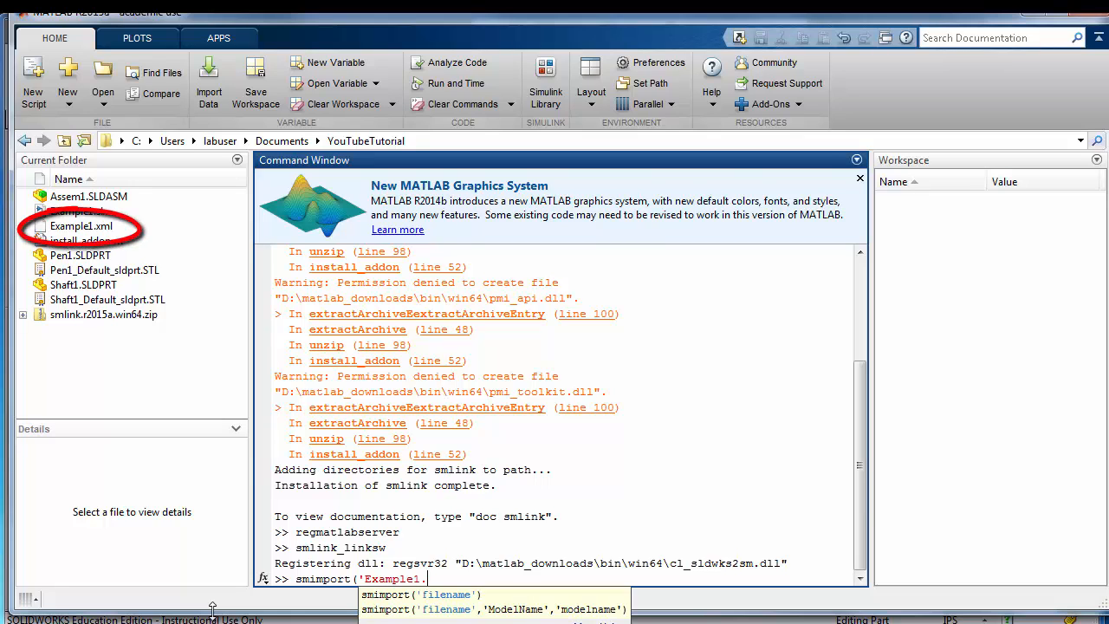
type("1.xml')")
key("Return")
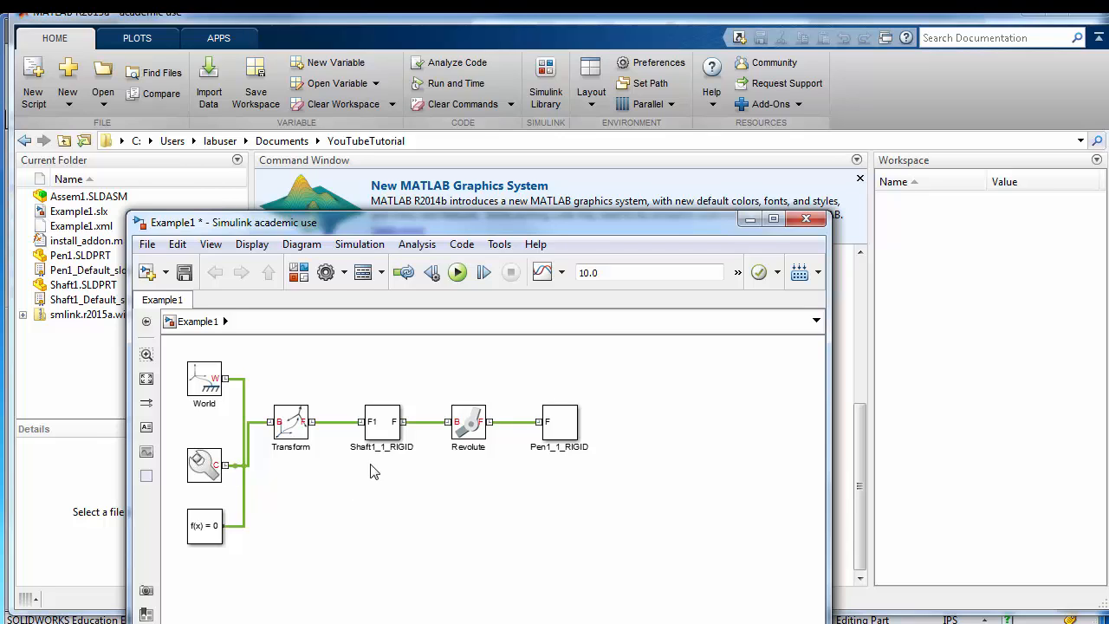
Run the Example1 simulation and view the whole swinging pendulum from the front in Mechanics Explorer.
left_click(458, 281)
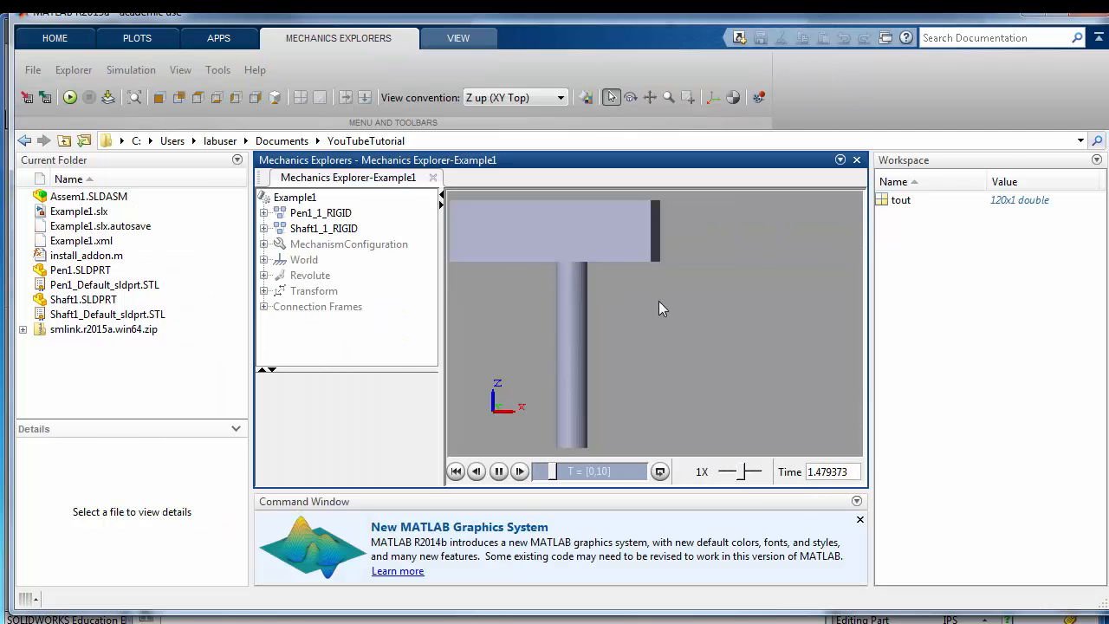
middle_click_drag(629, 264, 656, 407)
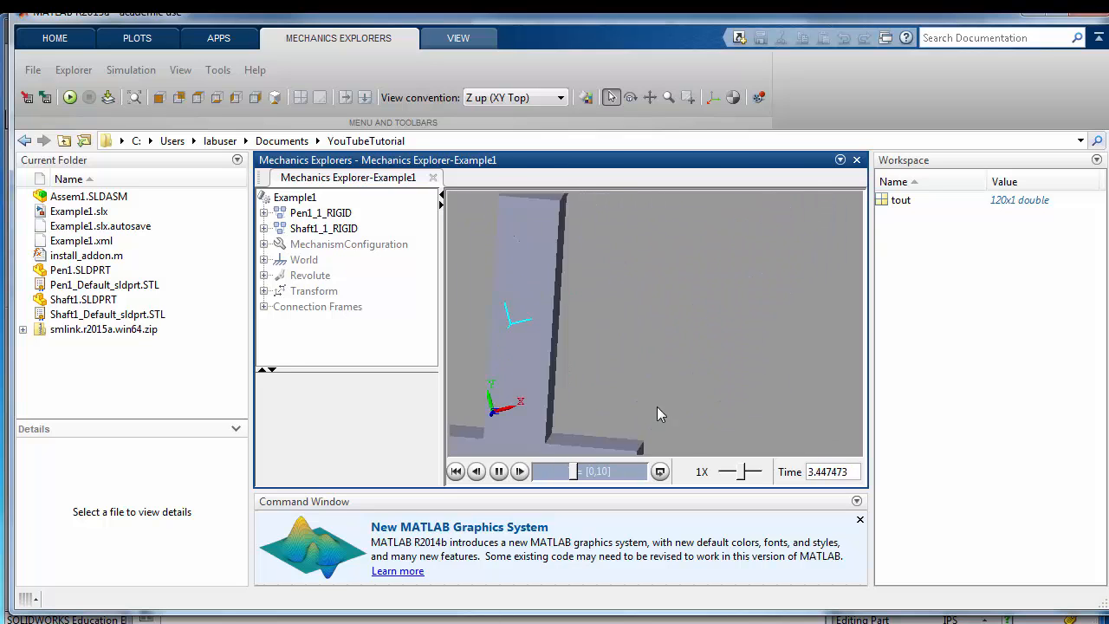
scroll(600, 321, "down", 5)
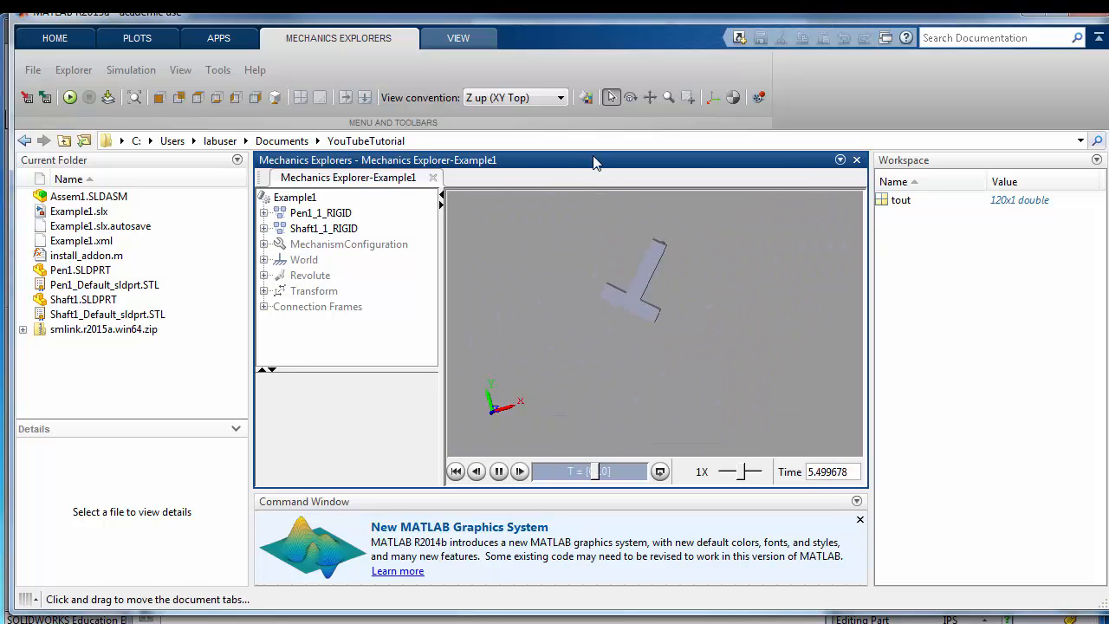
Undock Mechanics Explorer into its own maximized window and orient the view to show both Pen1 and the shaft at an angle.
left_click_drag(550, 161, 533, 150)
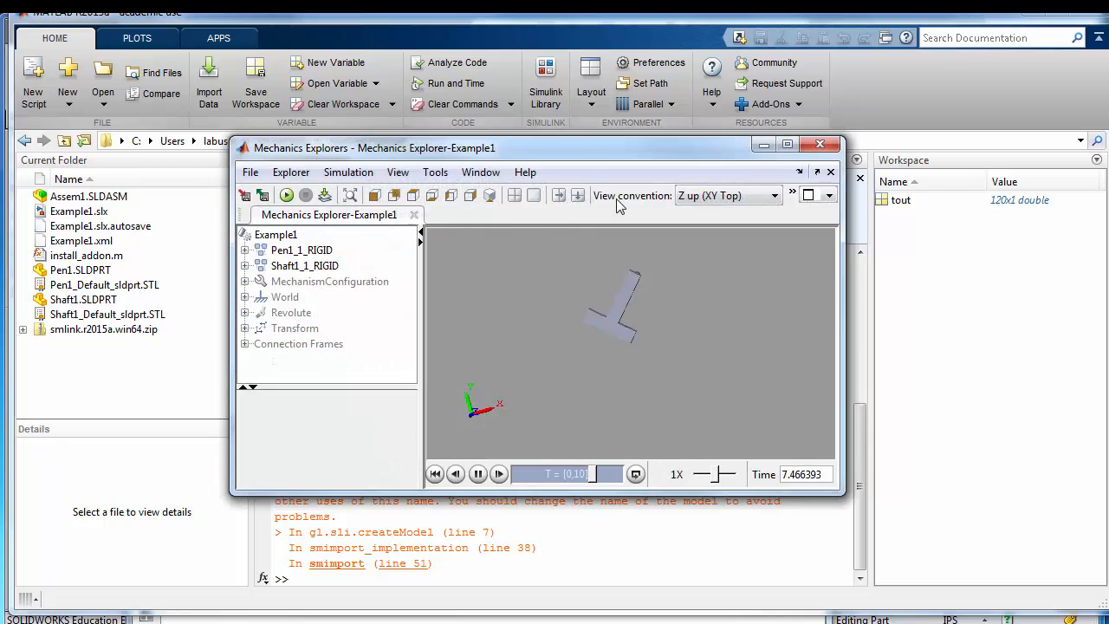
left_click(783, 146)
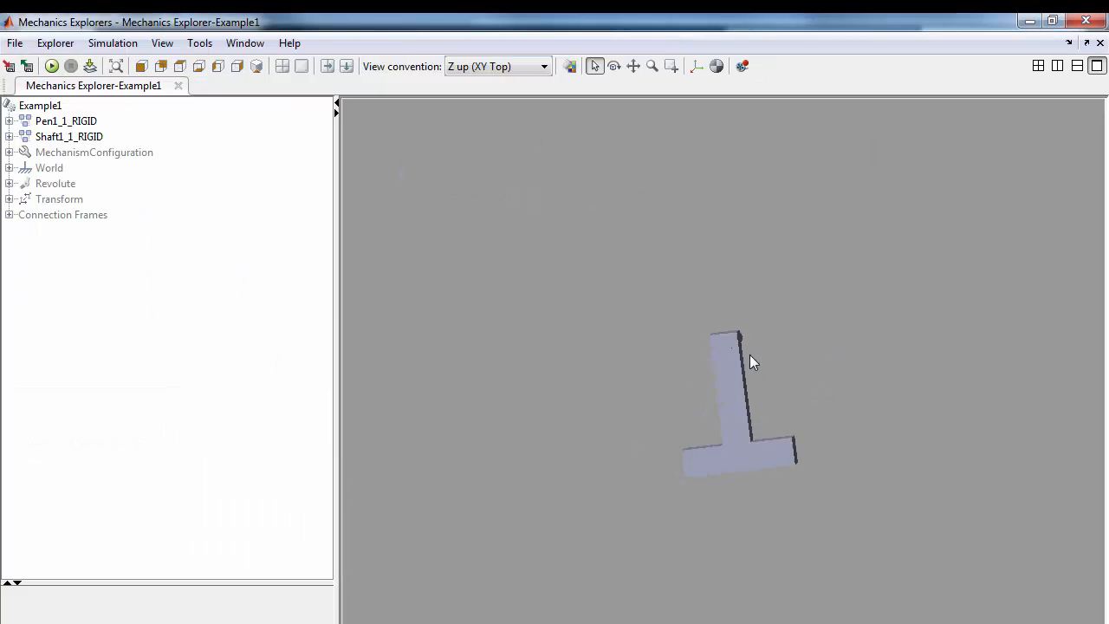
middle_click_drag(784, 335, 598, 333)
scroll(746, 372, "up", 5)
middle_click_drag(692, 332, 635, 306)
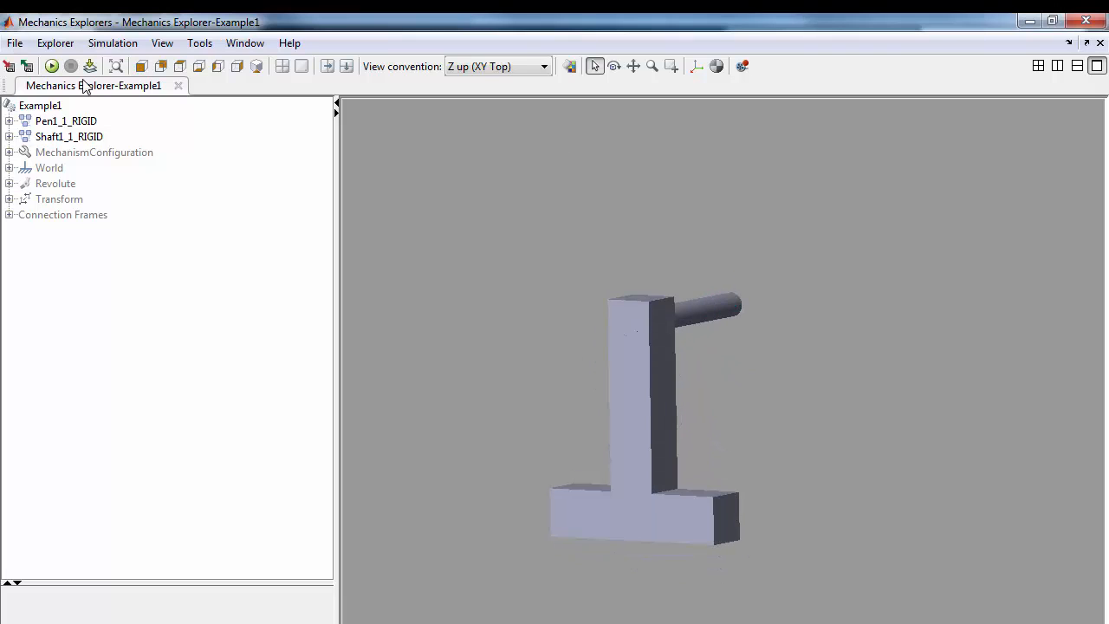
Rerun the simulation, watch the pendulum swing from other angles, and minimize Mechanics Explorer.
left_click(51, 66)
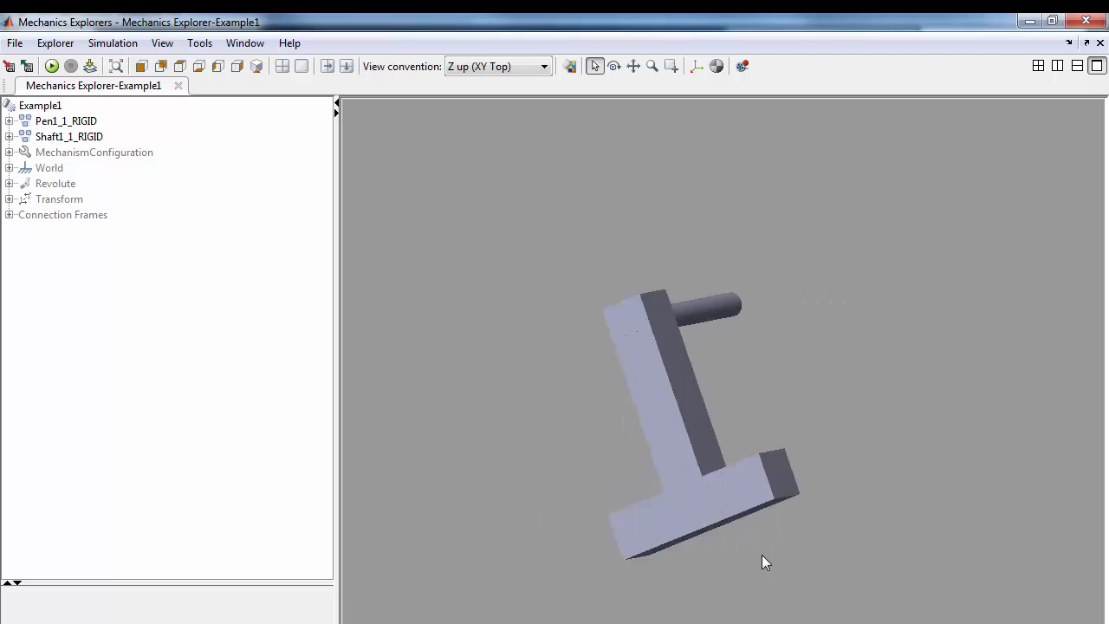
middle_click_drag(799, 391, 942, 501)
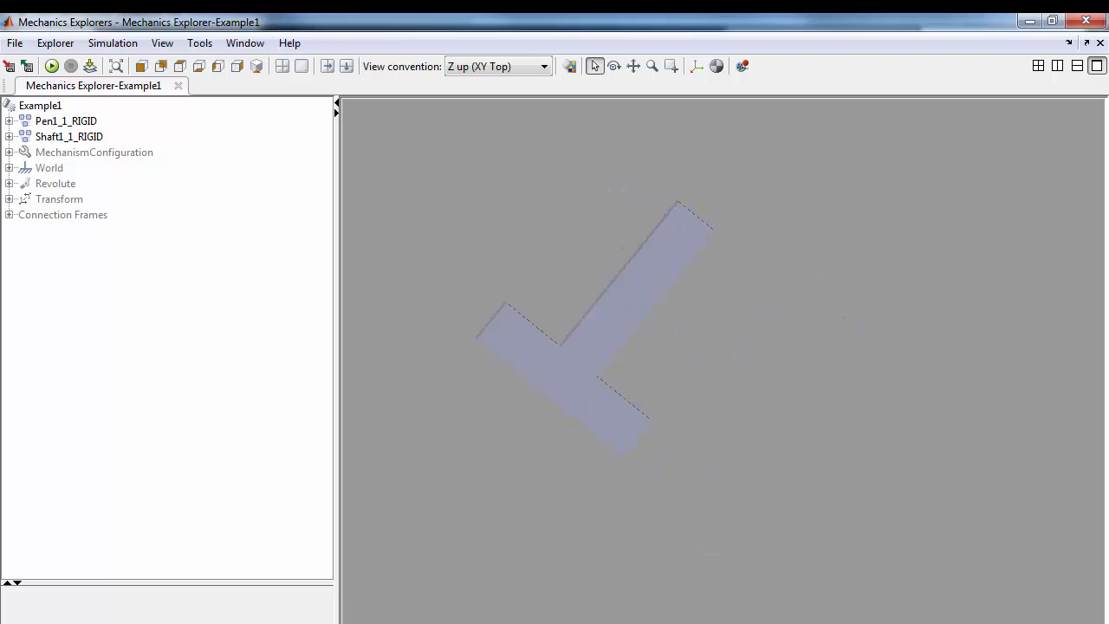
left_click(1029, 21)
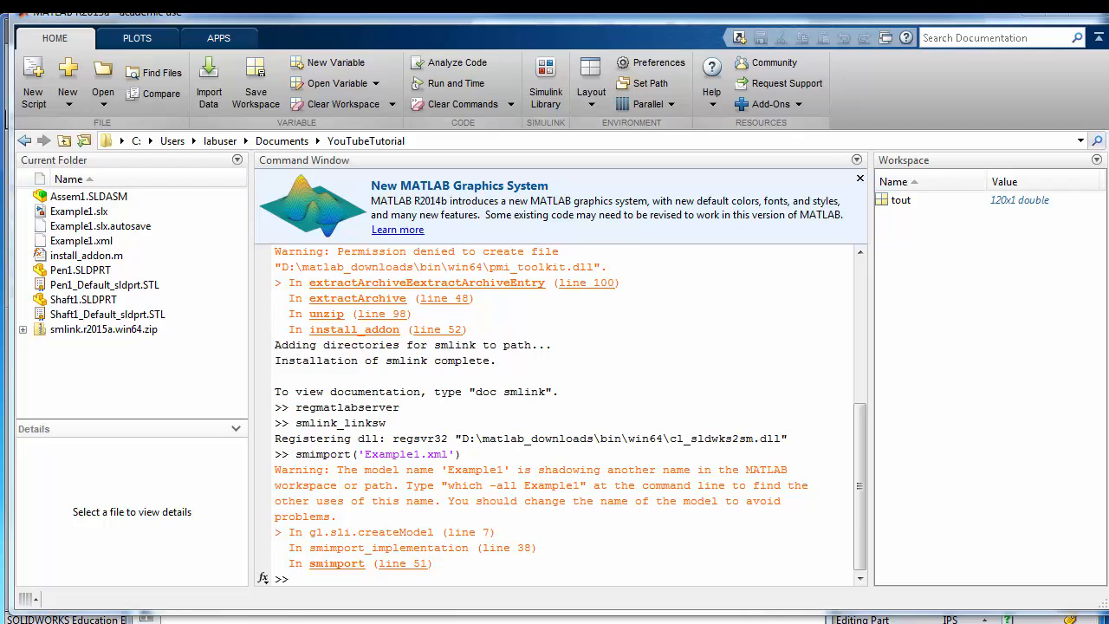
Bring up the Example1 Simulink model and examine its Transform, Shaft1_1_RIGID, Revolute and Pen1_1_RIGID blocks.
key("alt+Tab")
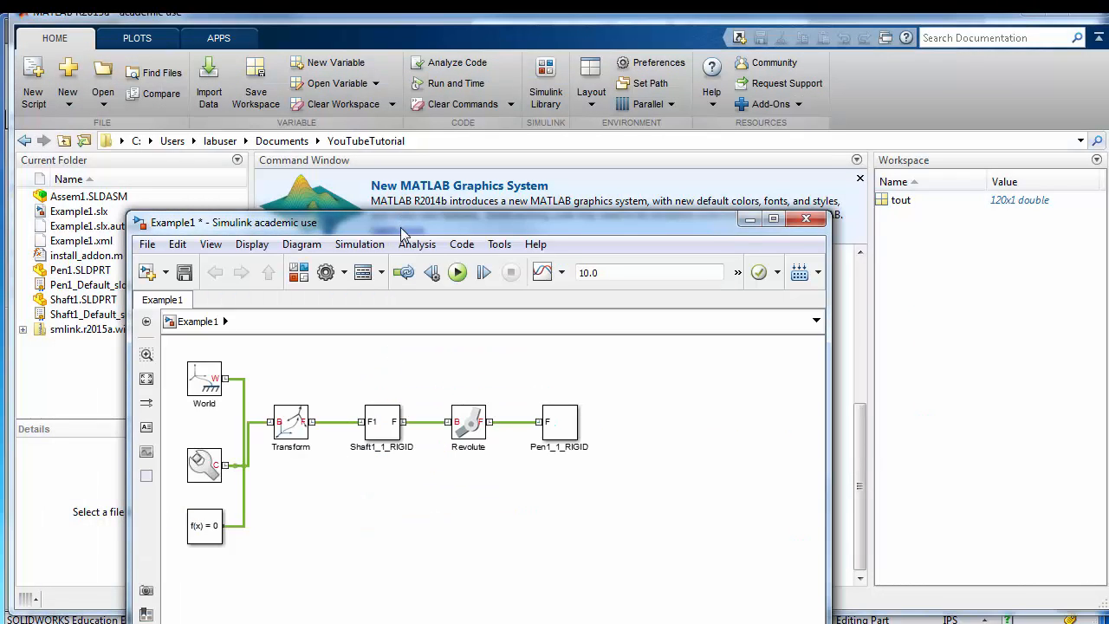
left_click_drag(404, 220, 463, 137)
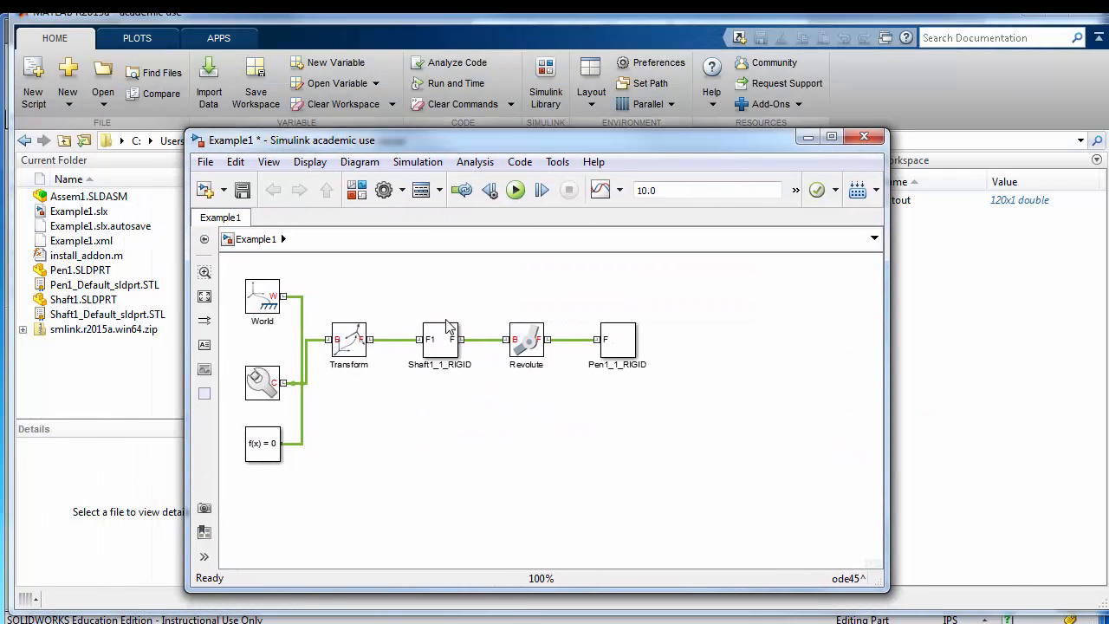
left_click(520, 342)
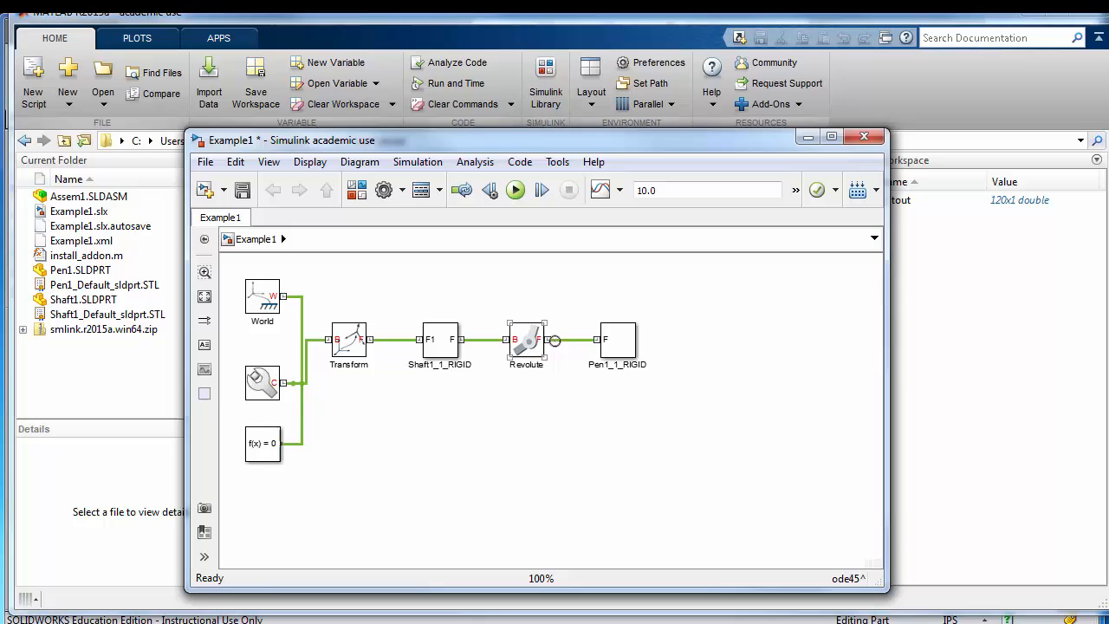
left_click(440, 350)
left_click(425, 382)
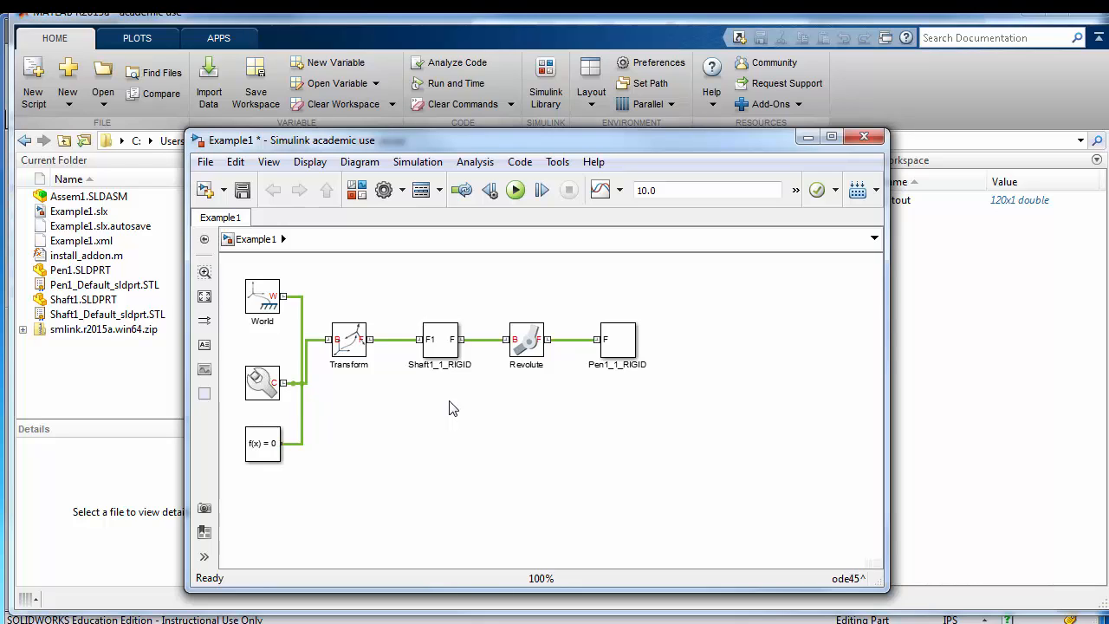
double_click(334, 345)
left_click(387, 463)
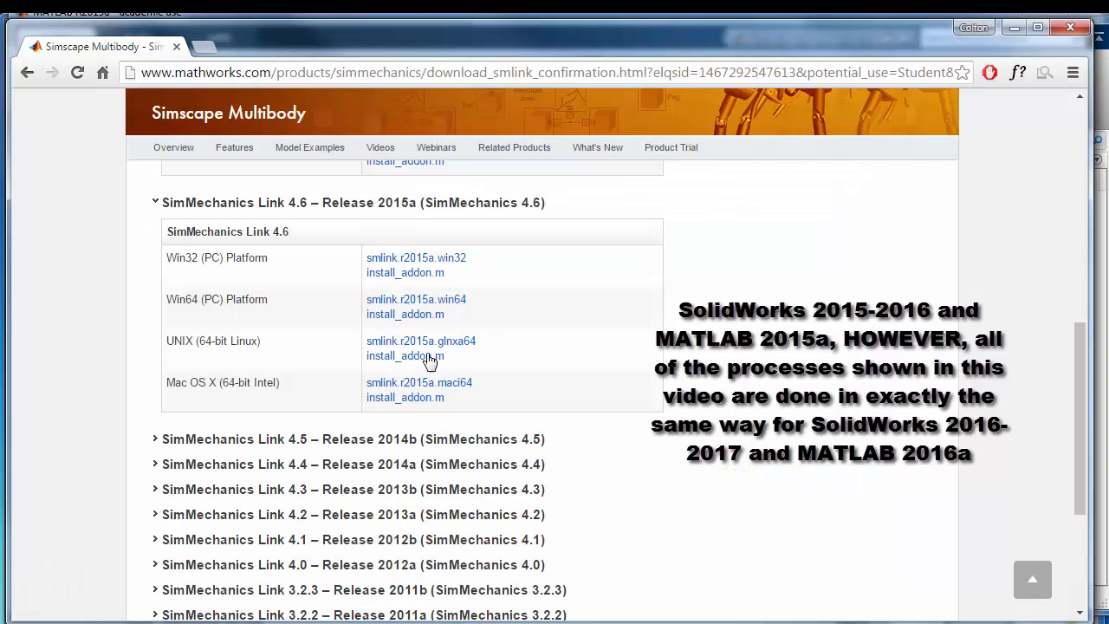
Look through the SimMechanics Link and Simscape Multibody Link releases on the MathWorks download page.
scroll(243, 446, "down", 2)
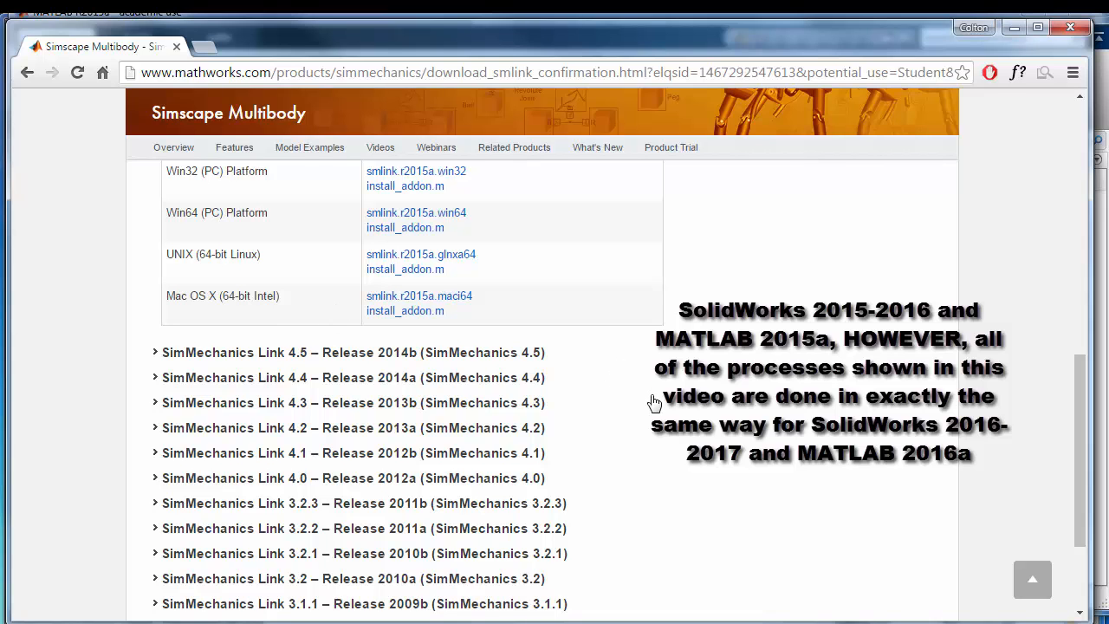
scroll(654, 403, "down", 2)
scroll(641, 405, "up", 10)
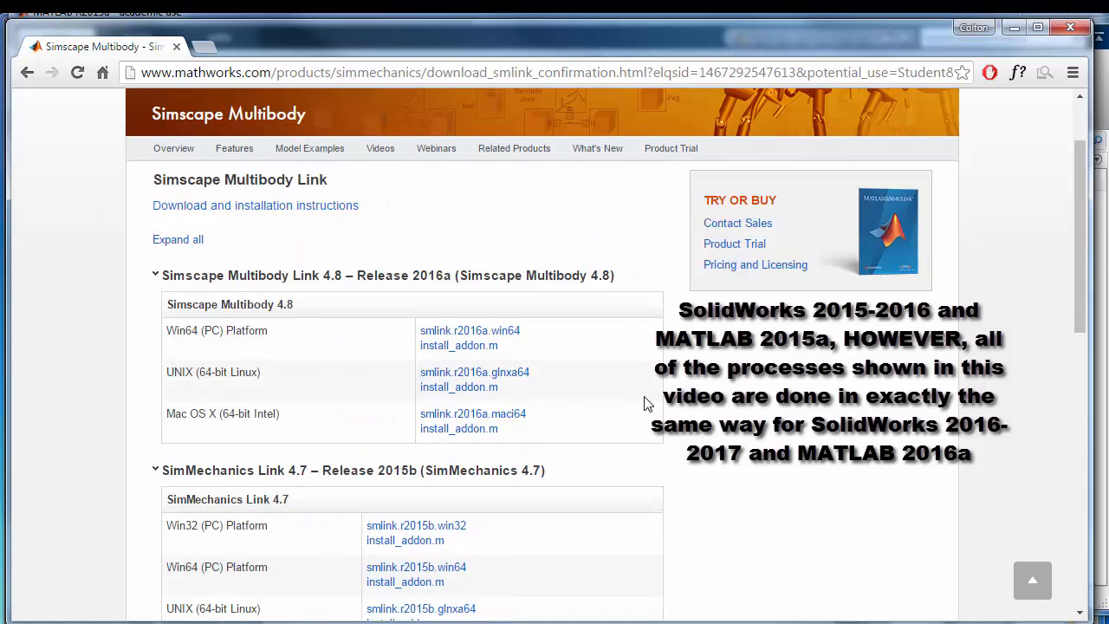